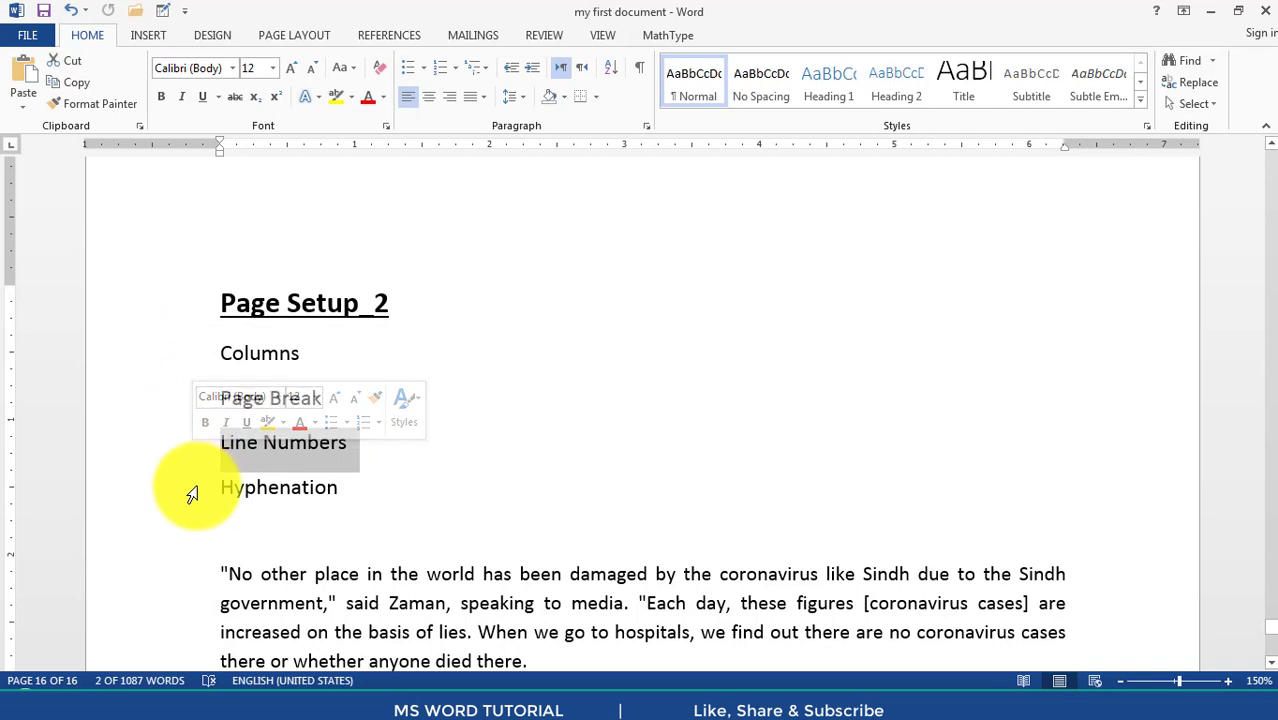
left_click(192, 494)
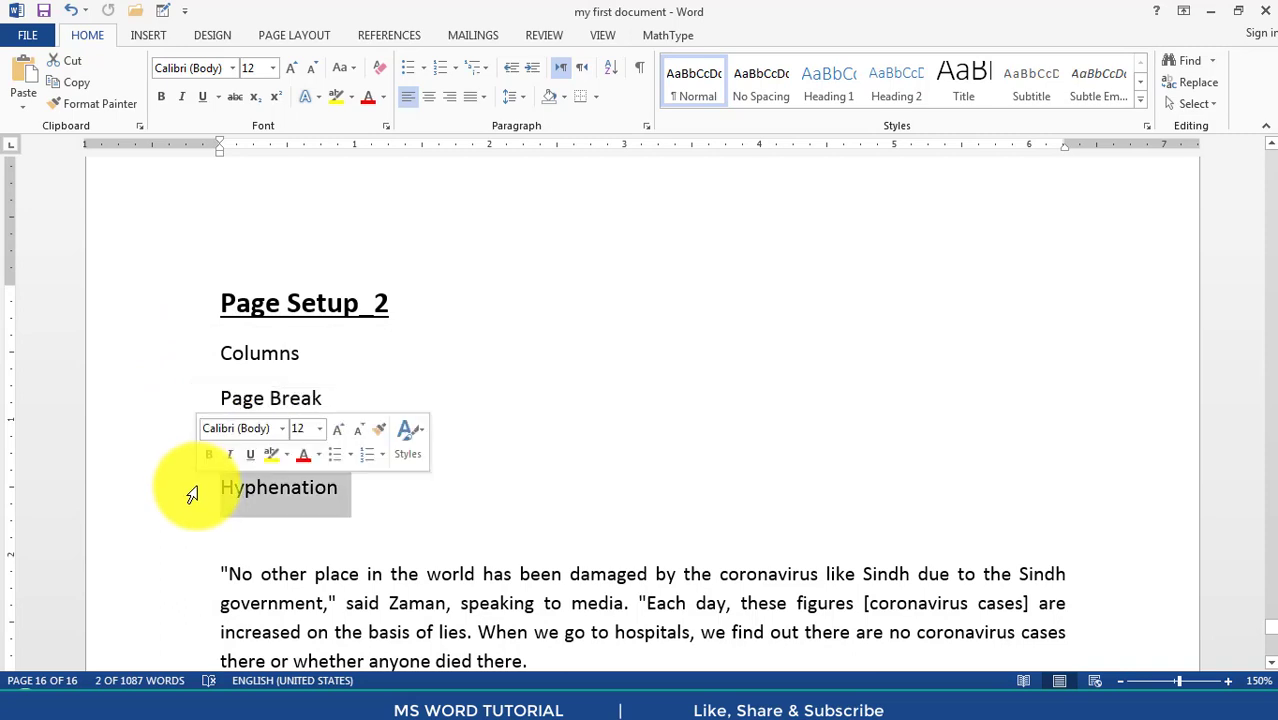
left_click(251, 364)
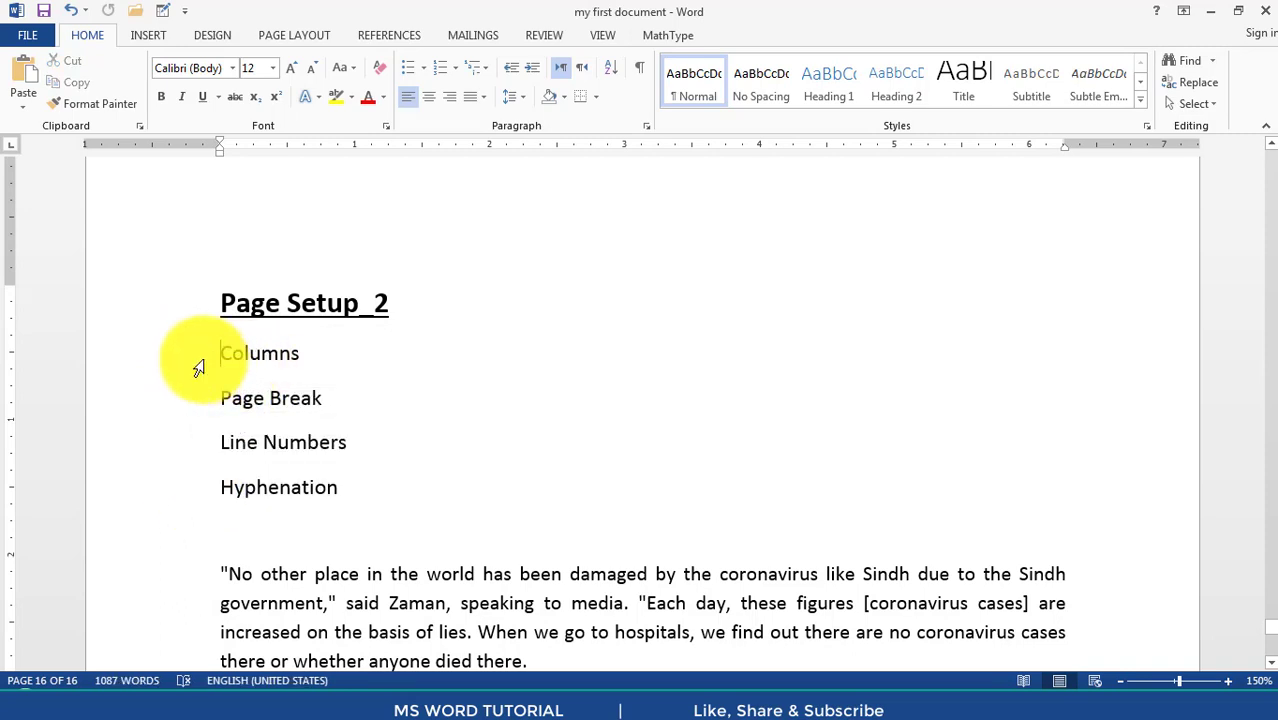
left_click(193, 366)
left_click(240, 362)
left_click(197, 371)
- Open the detailed column settings for the article text under the Page Setup_2 list, then close them without applying changes
left_click(305, 42)
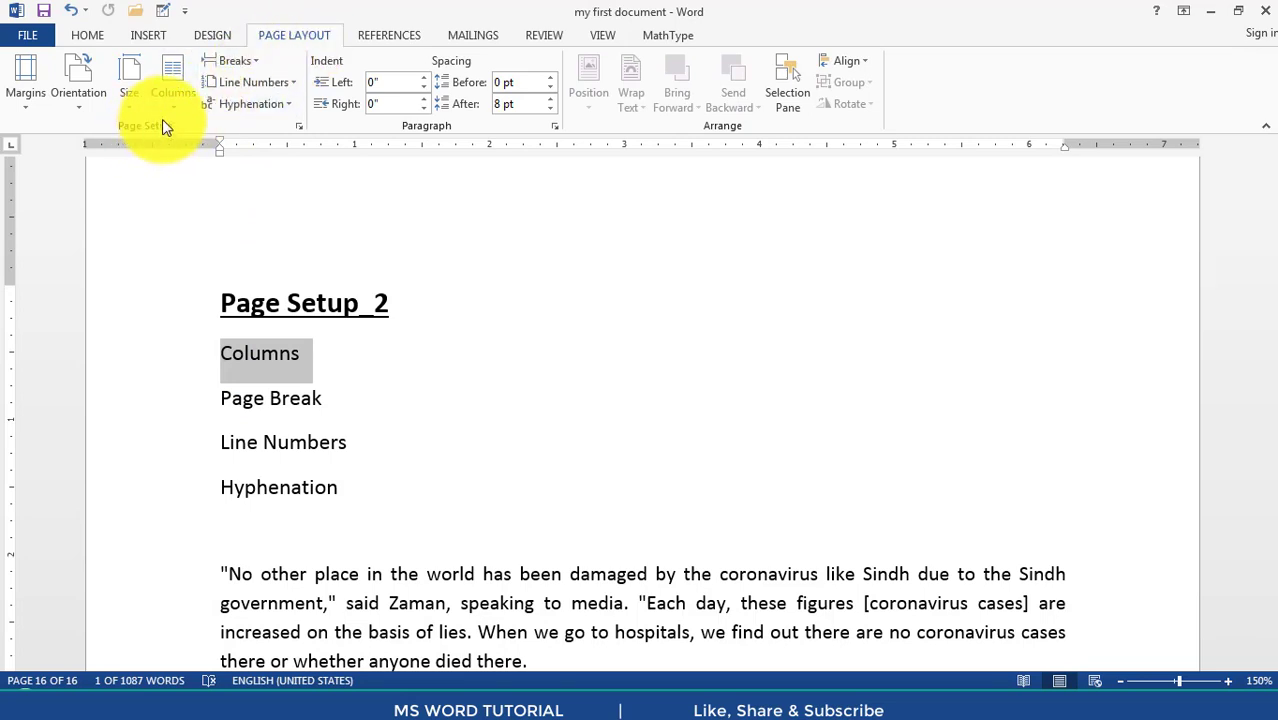
left_click(240, 350)
scroll(242, 345, "down", 3)
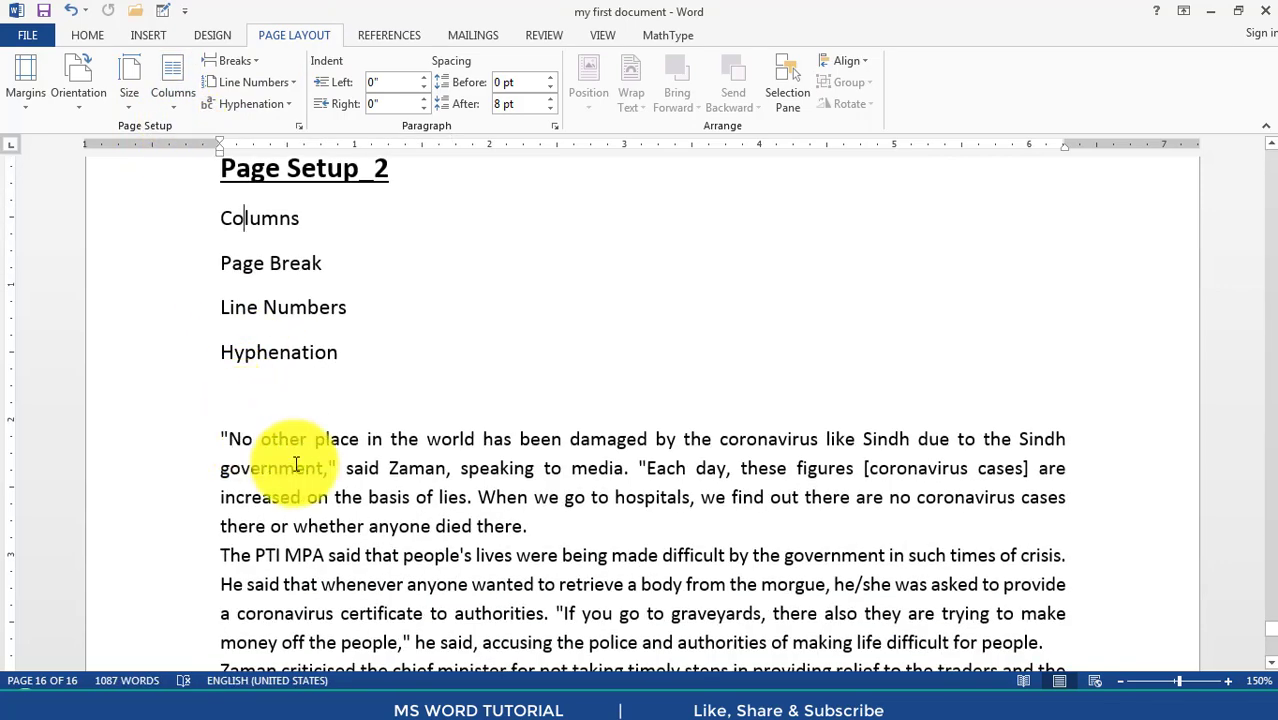
scroll(309, 450, "down", 1)
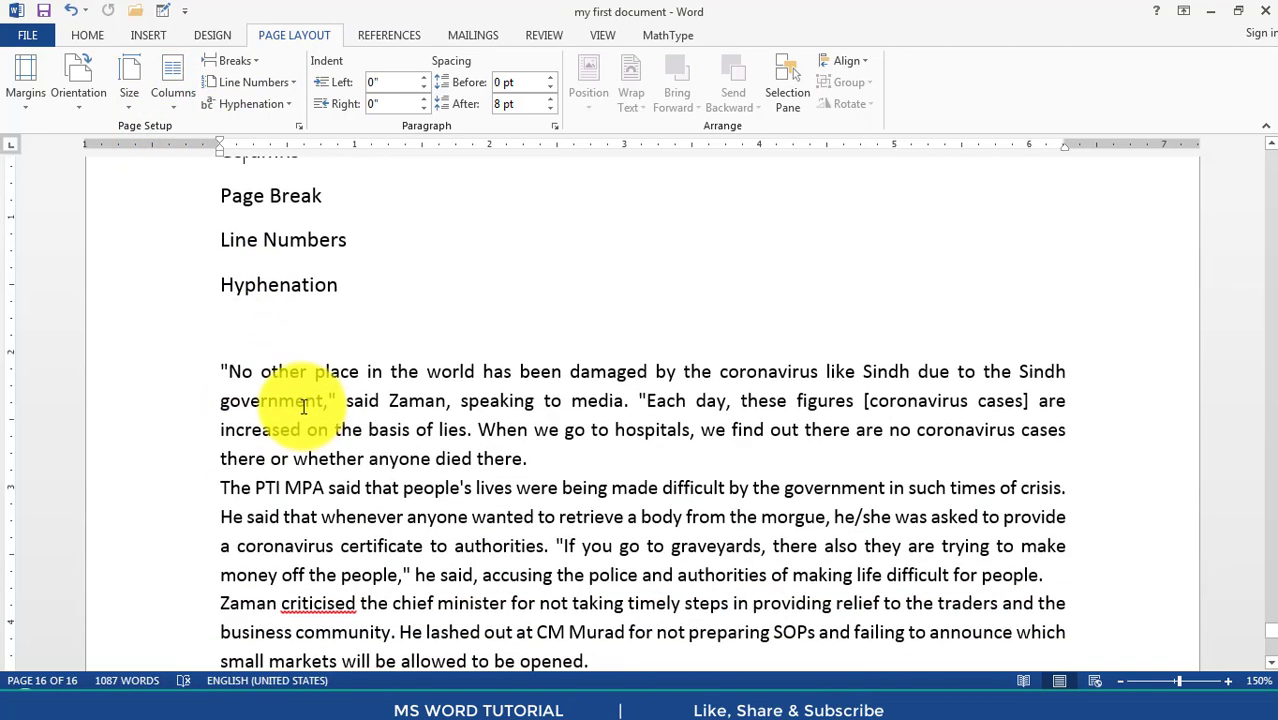
left_click(224, 368)
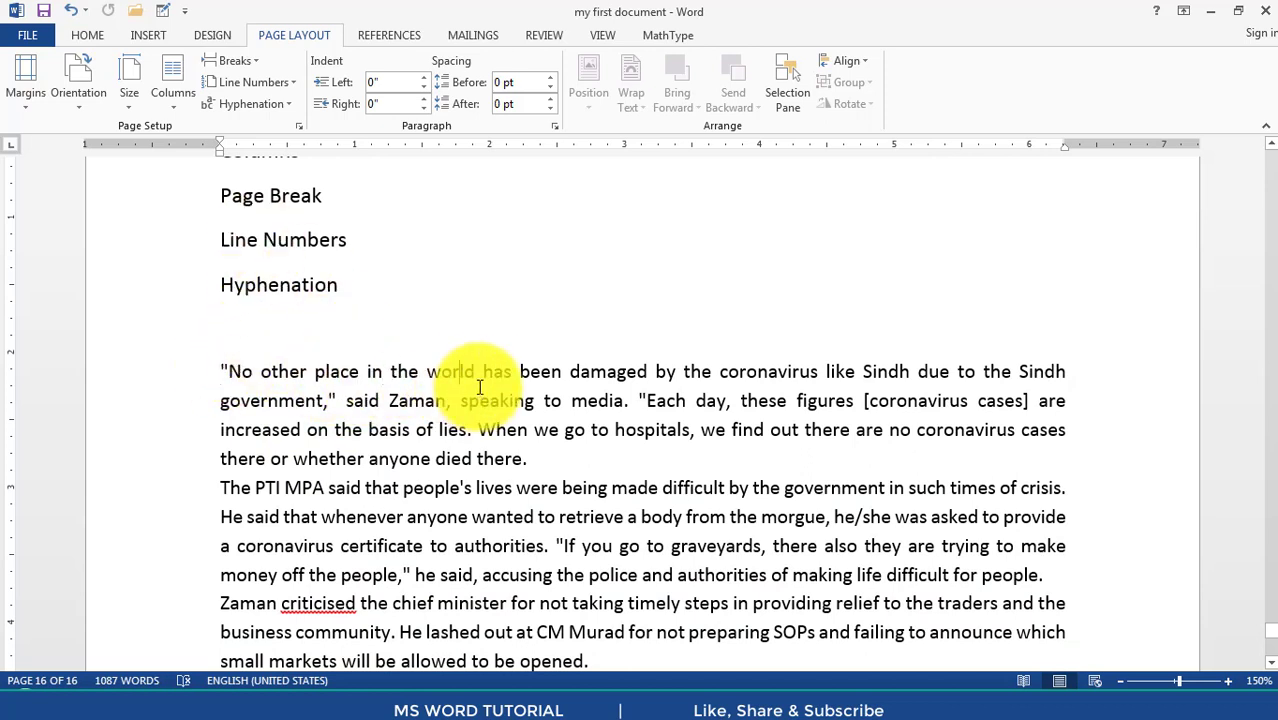
left_click(183, 111)
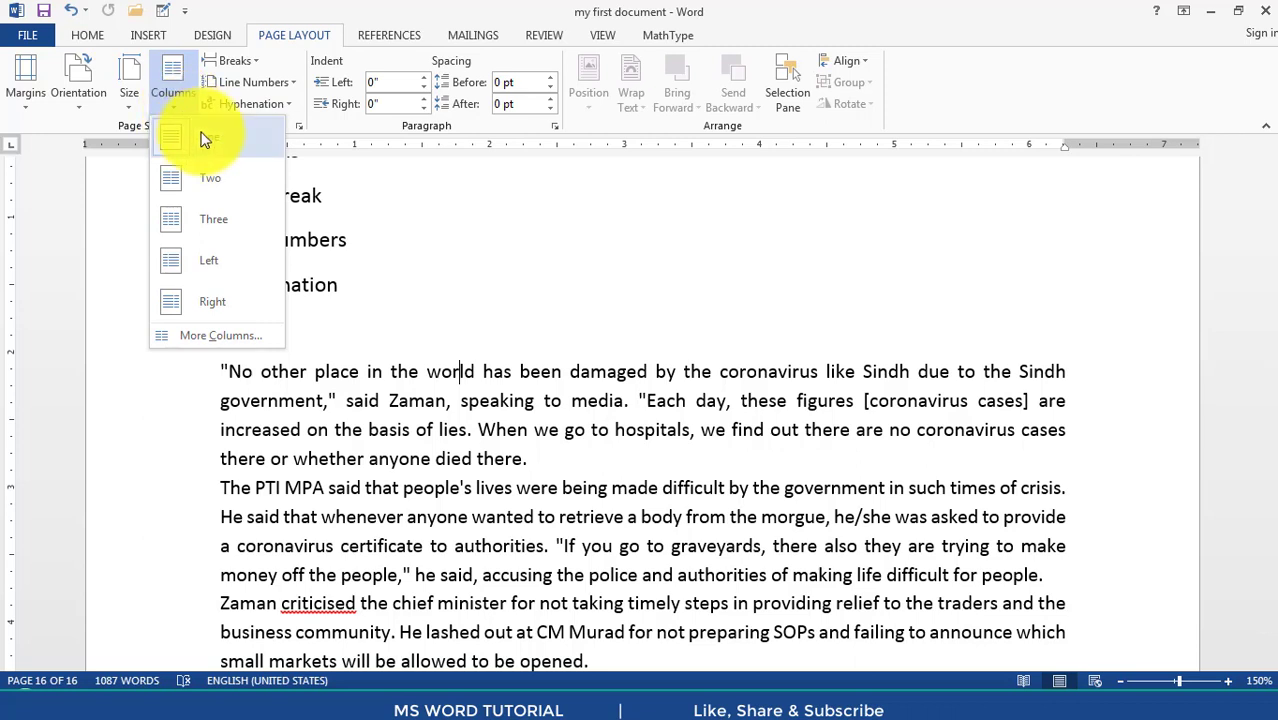
left_click(238, 336)
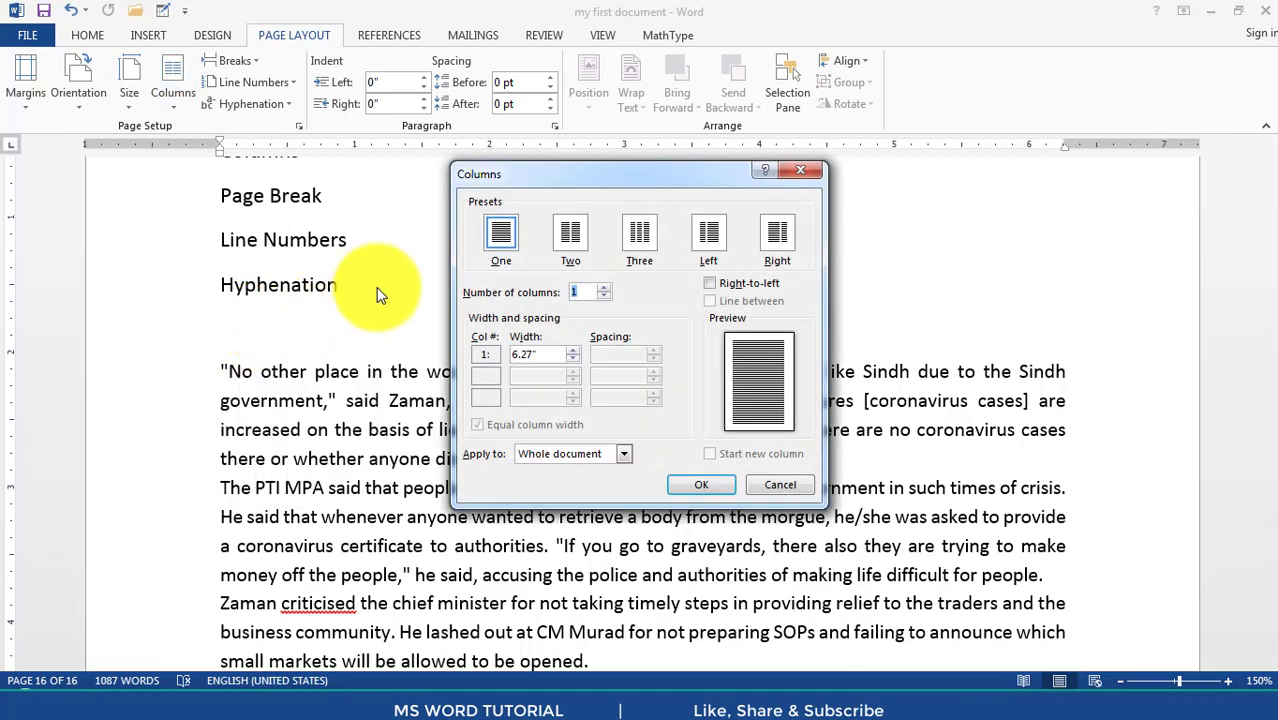
left_click_drag(553, 180, 525, 182)
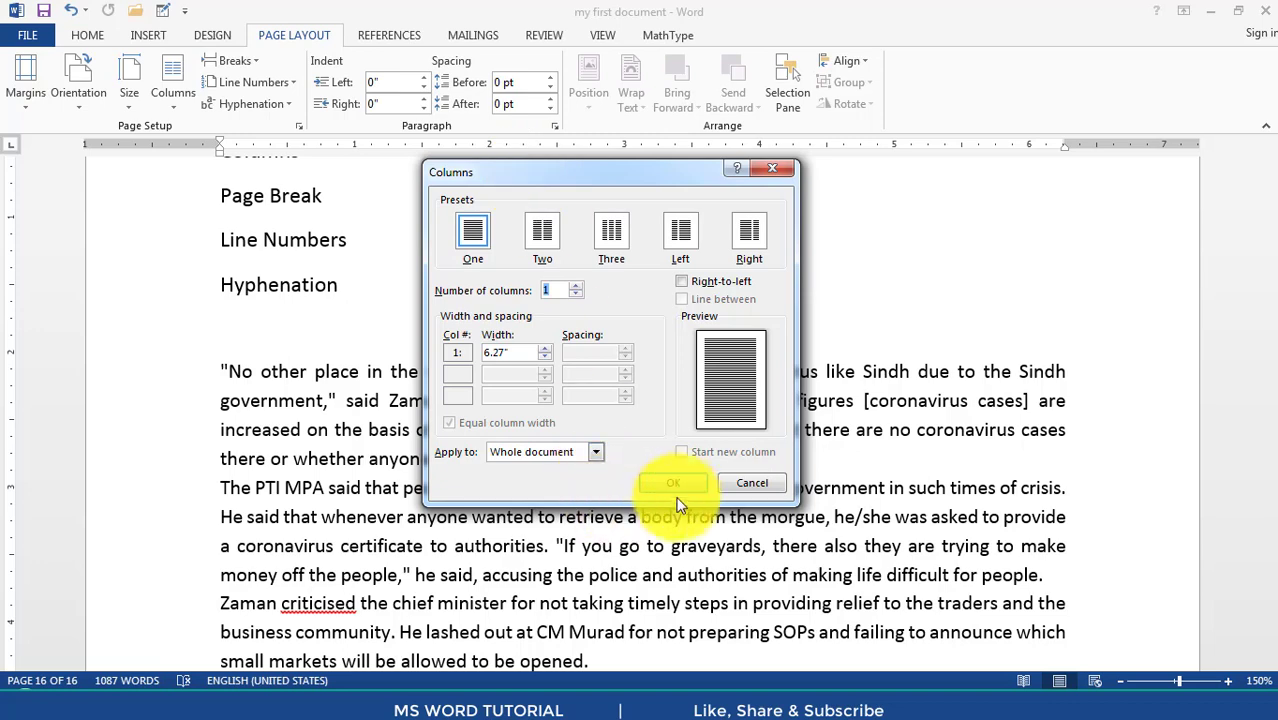
left_click(741, 486)
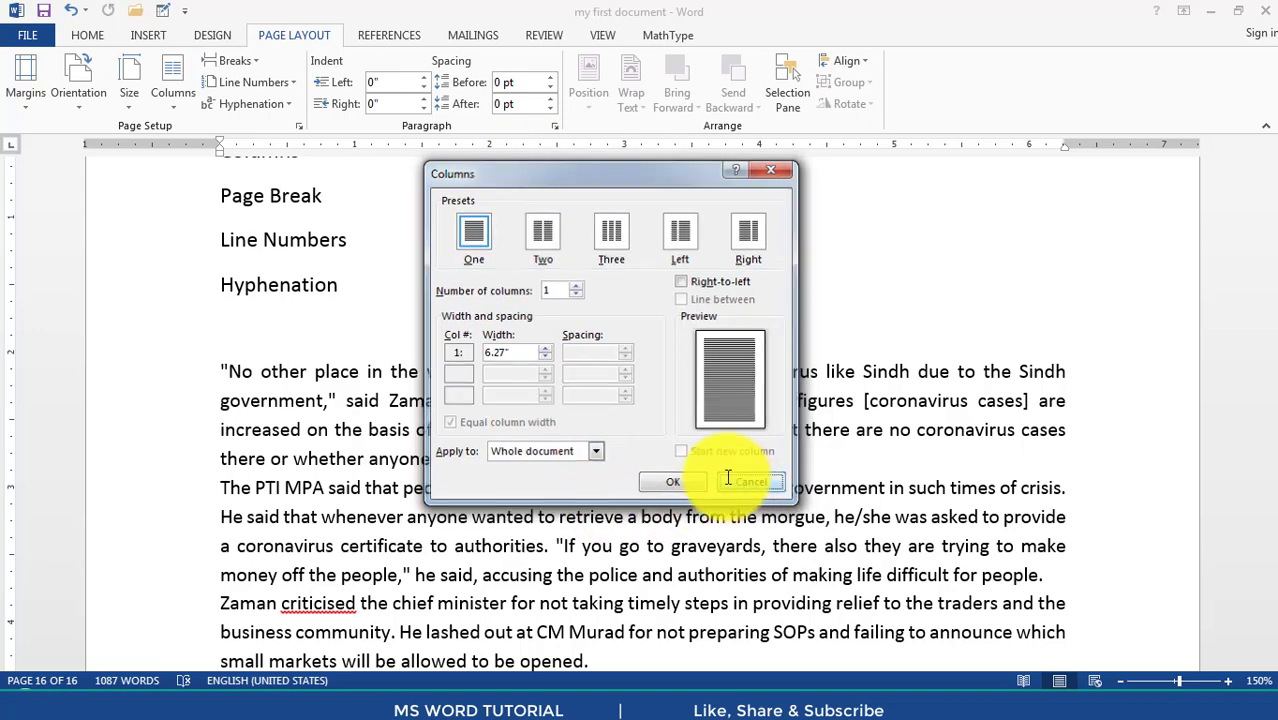
left_click(729, 482)
- Lay out the document in two columns from the empty line above the article and check the result across the pages
triple_click(312, 390)
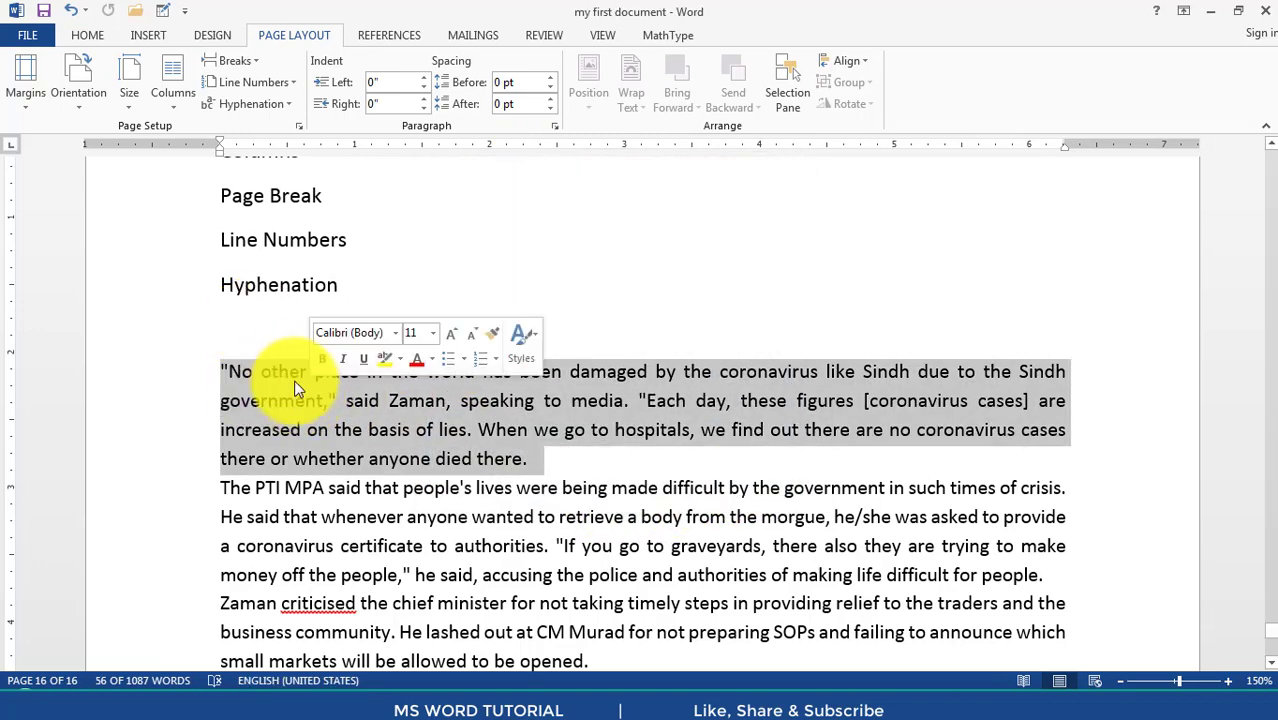
left_click(271, 340)
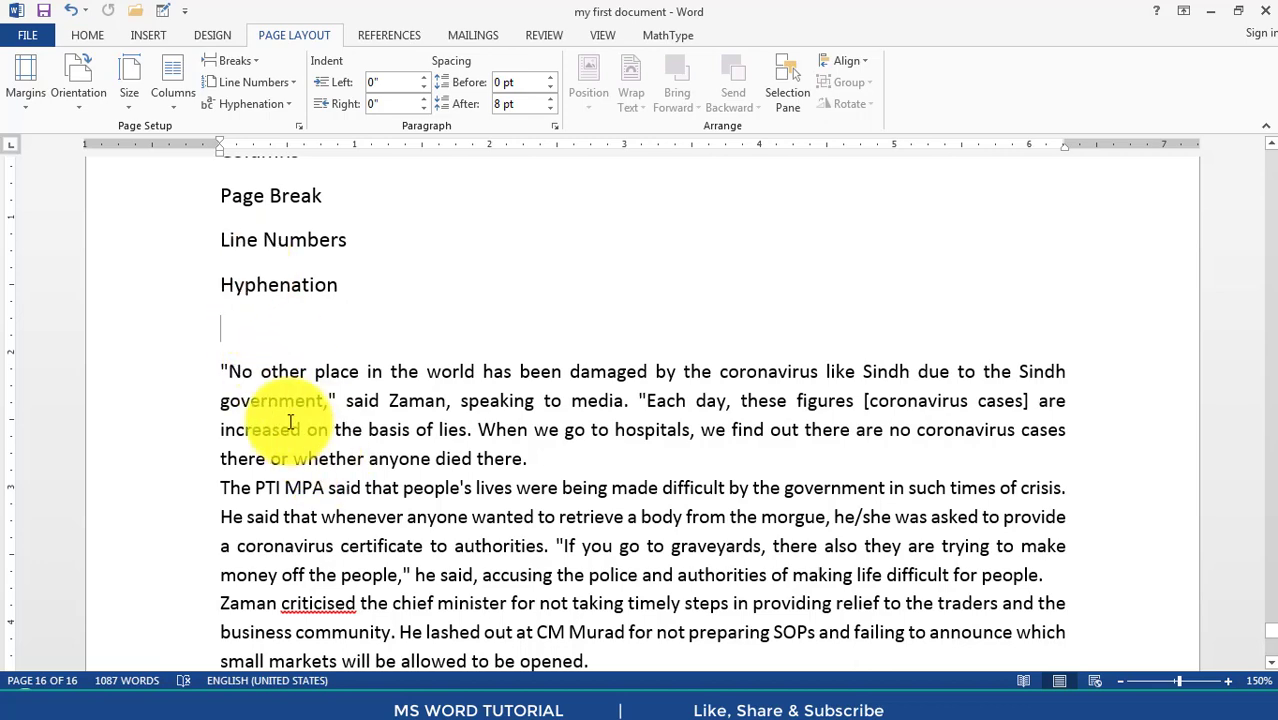
left_click(178, 106)
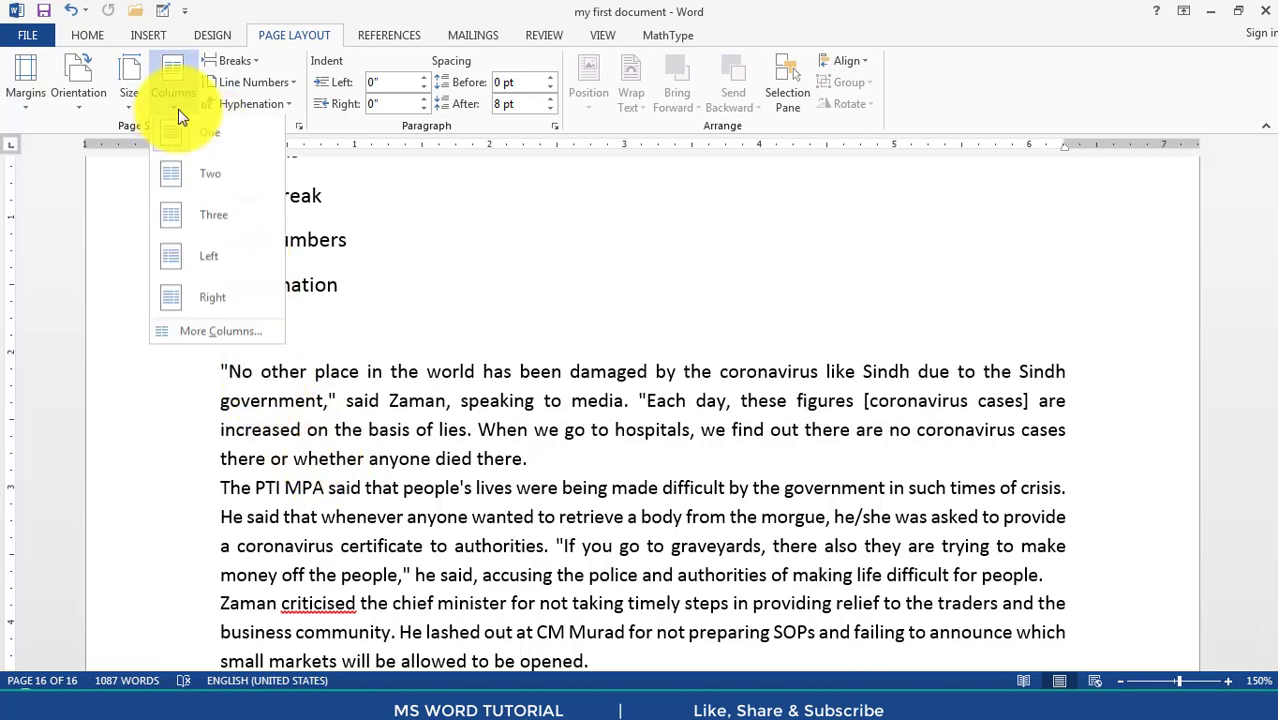
left_click(210, 170)
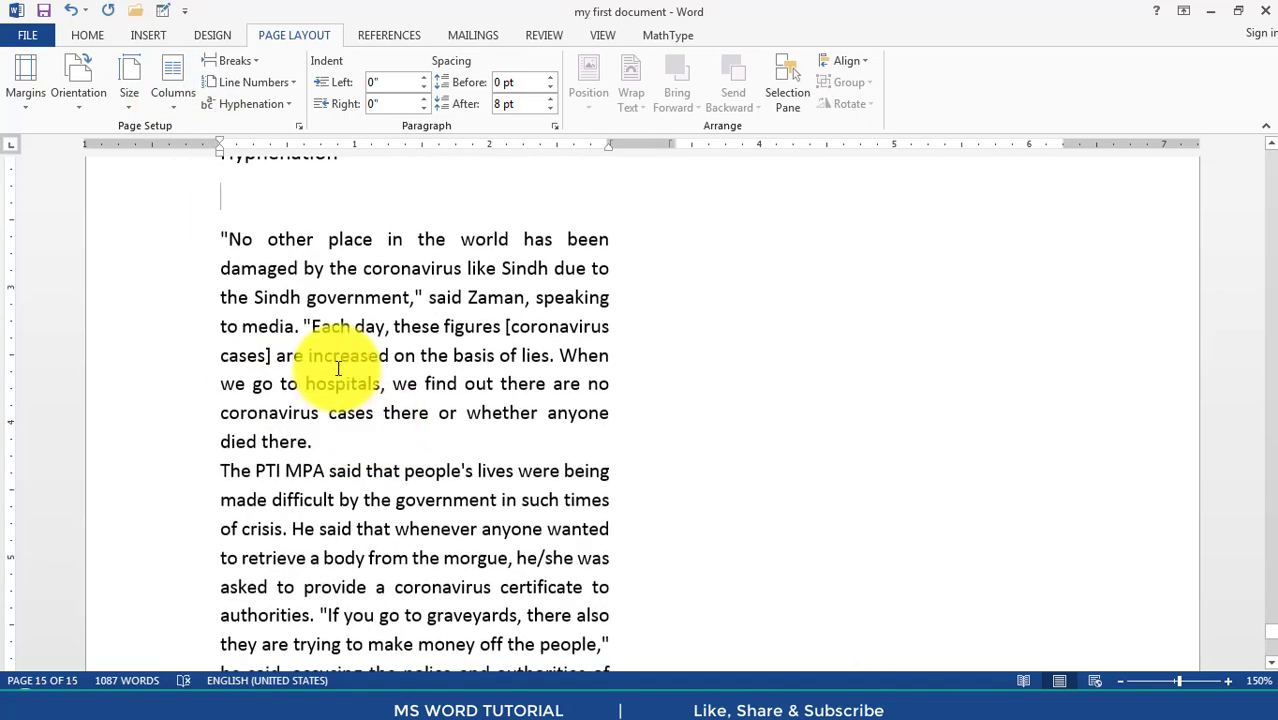
scroll(280, 360, "up", 10)
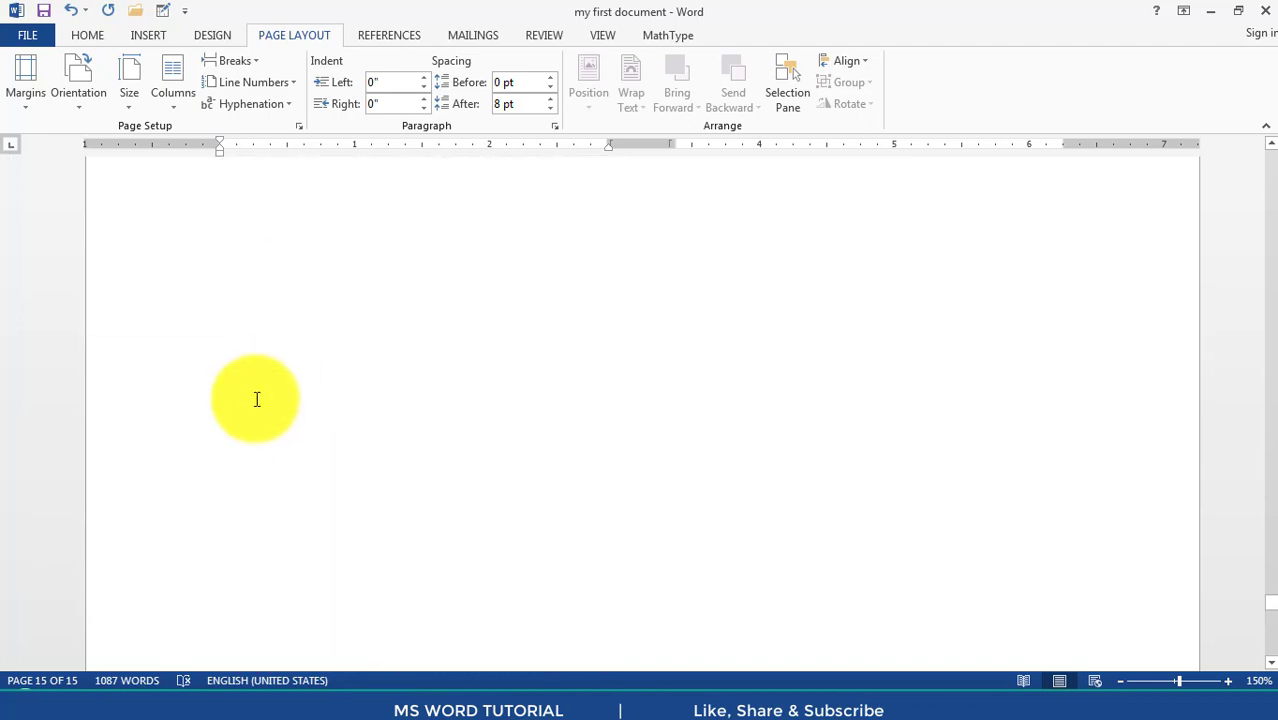
scroll(288, 362, "up", 10)
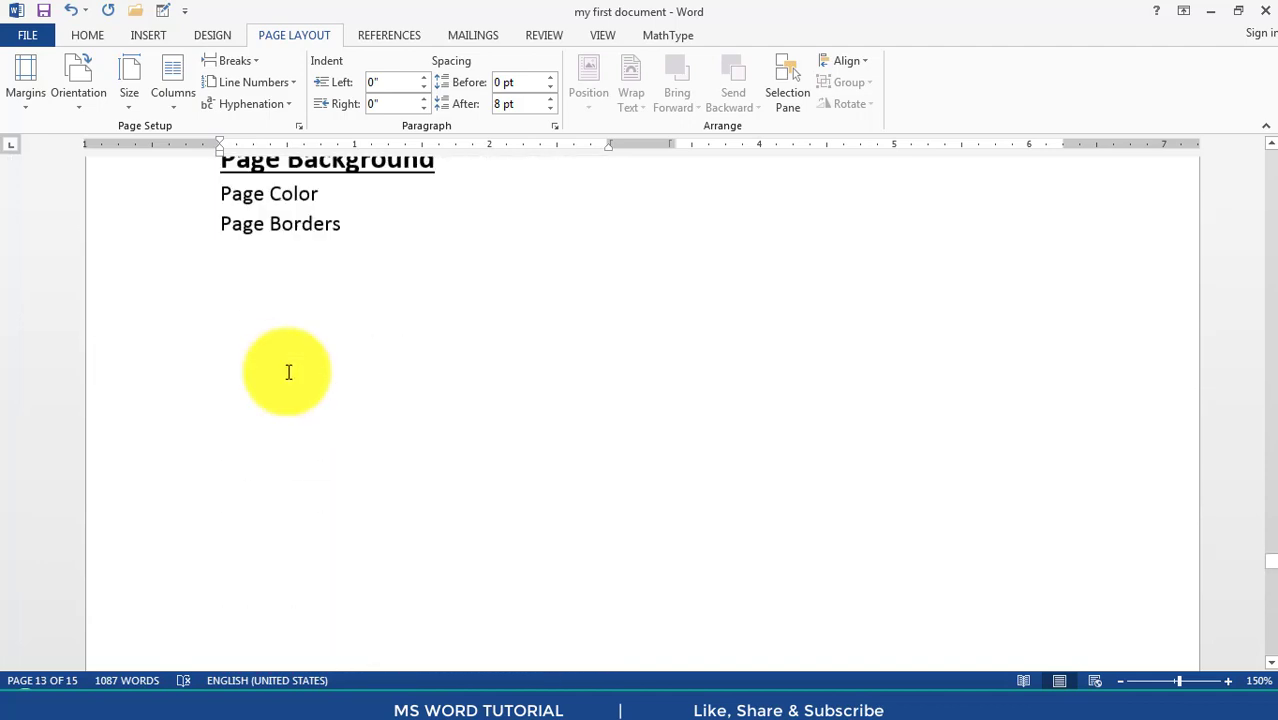
scroll(272, 398, "down", 15)
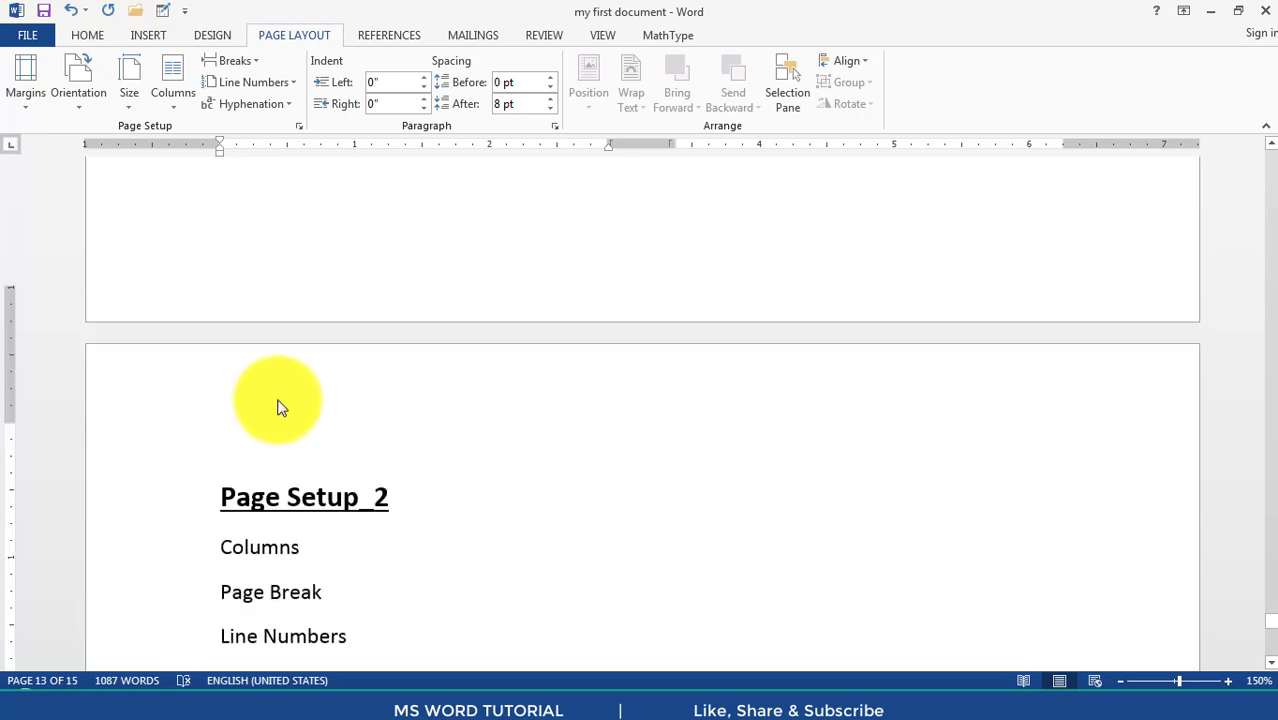
left_click(544, 258)
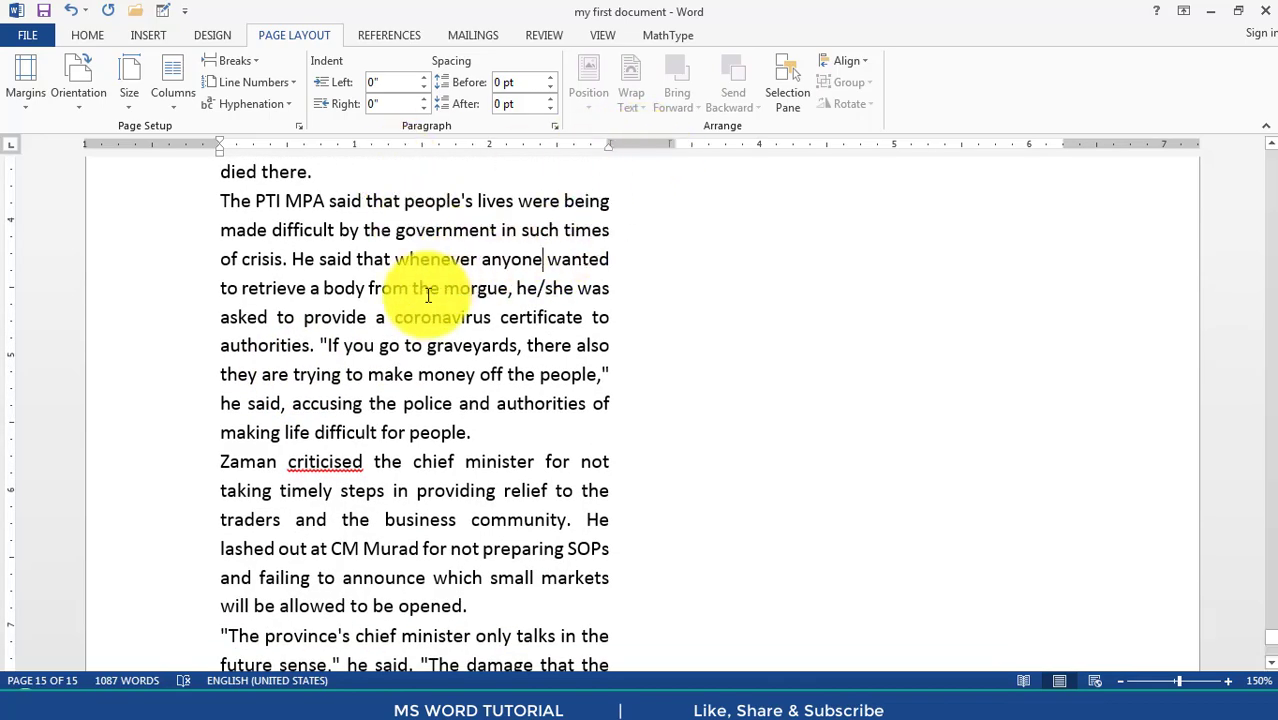
scroll(362, 350, "up", 3)
scroll(362, 352, "up", 3)
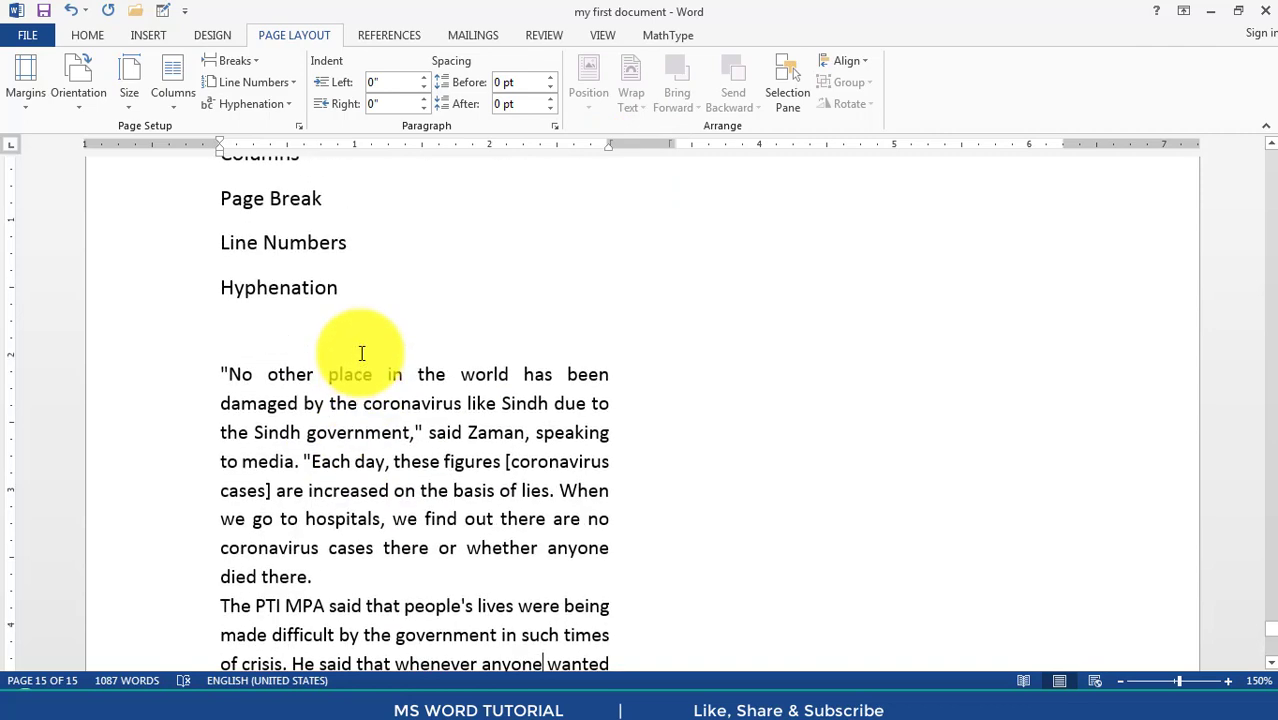
- Change the document layout to three columns and check how the article text flows into the second column
left_click(361, 347)
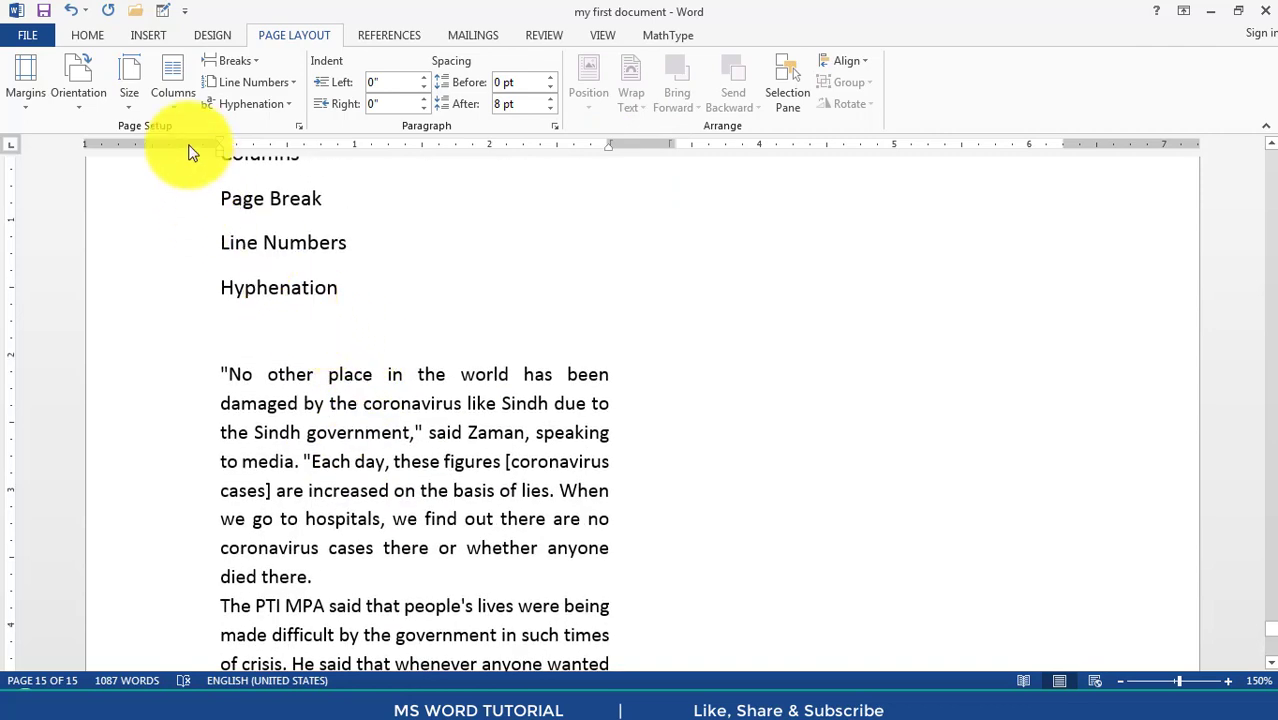
left_click(164, 94)
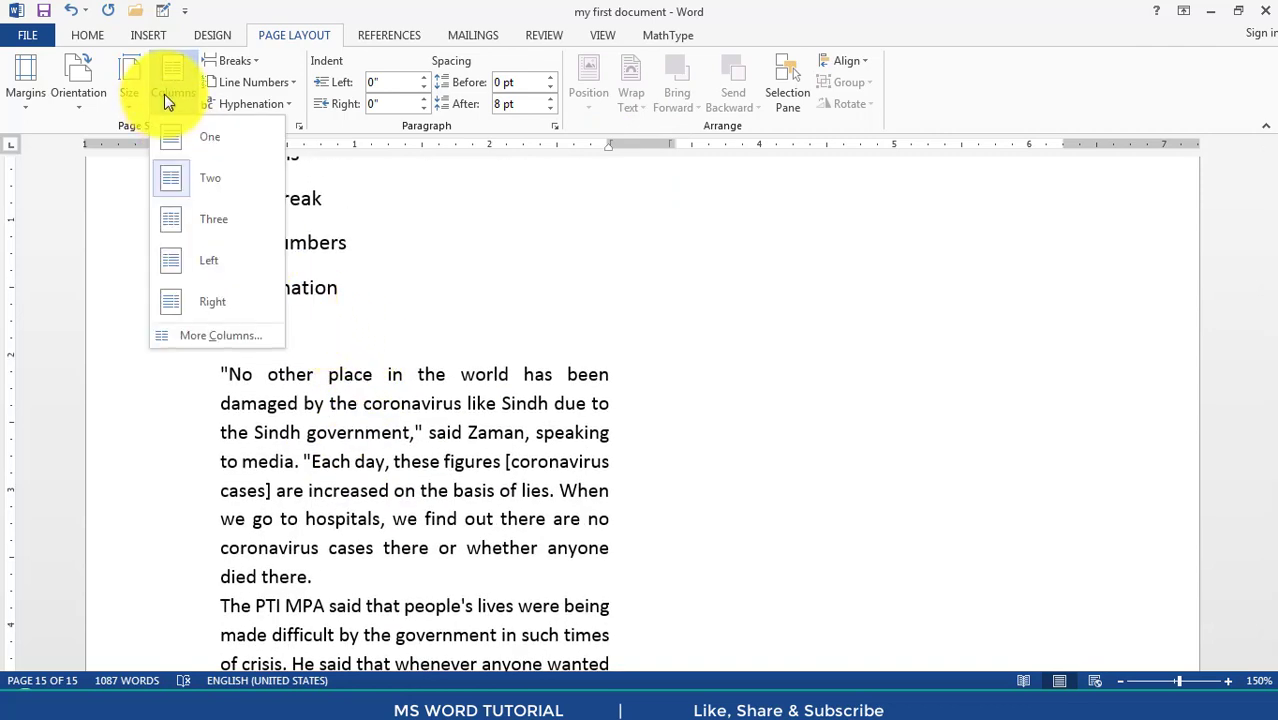
left_click(219, 220)
scroll(380, 315, "up", 5)
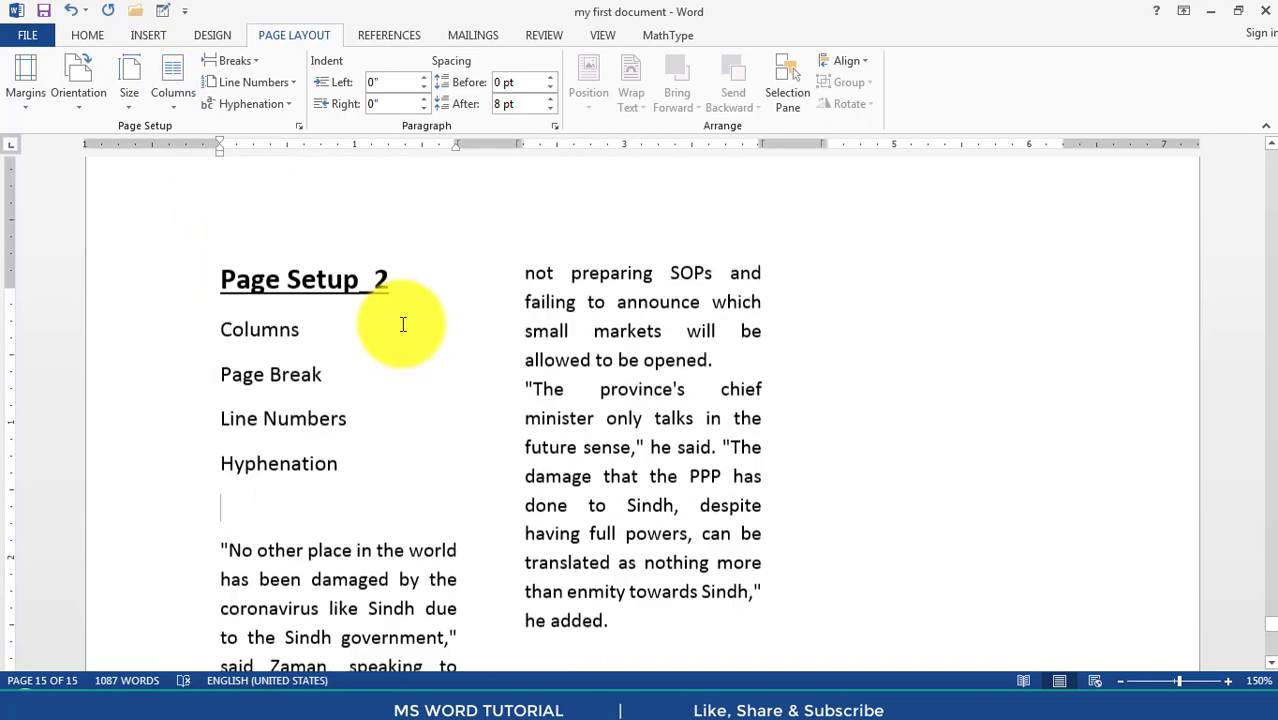
left_click(597, 357)
scroll(446, 395, "down", 2)
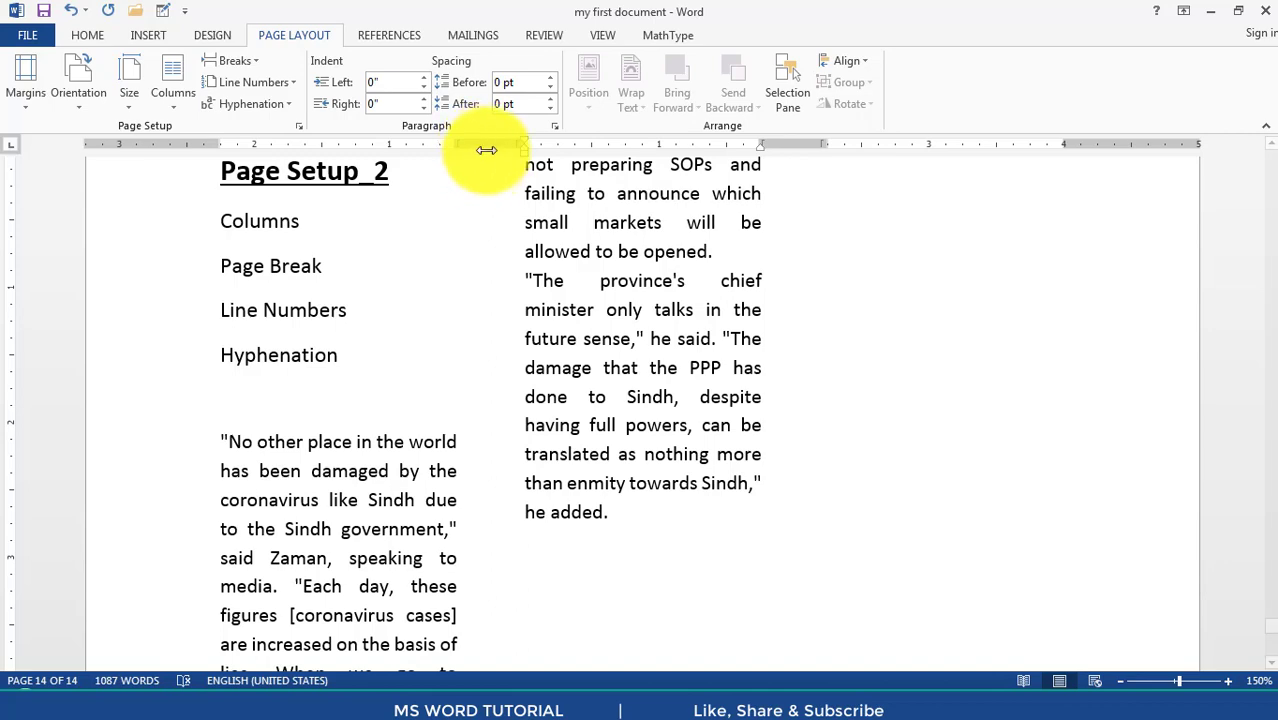
- Set the number of columns to 4 for the whole document in the detailed column settings
double_click(490, 146)
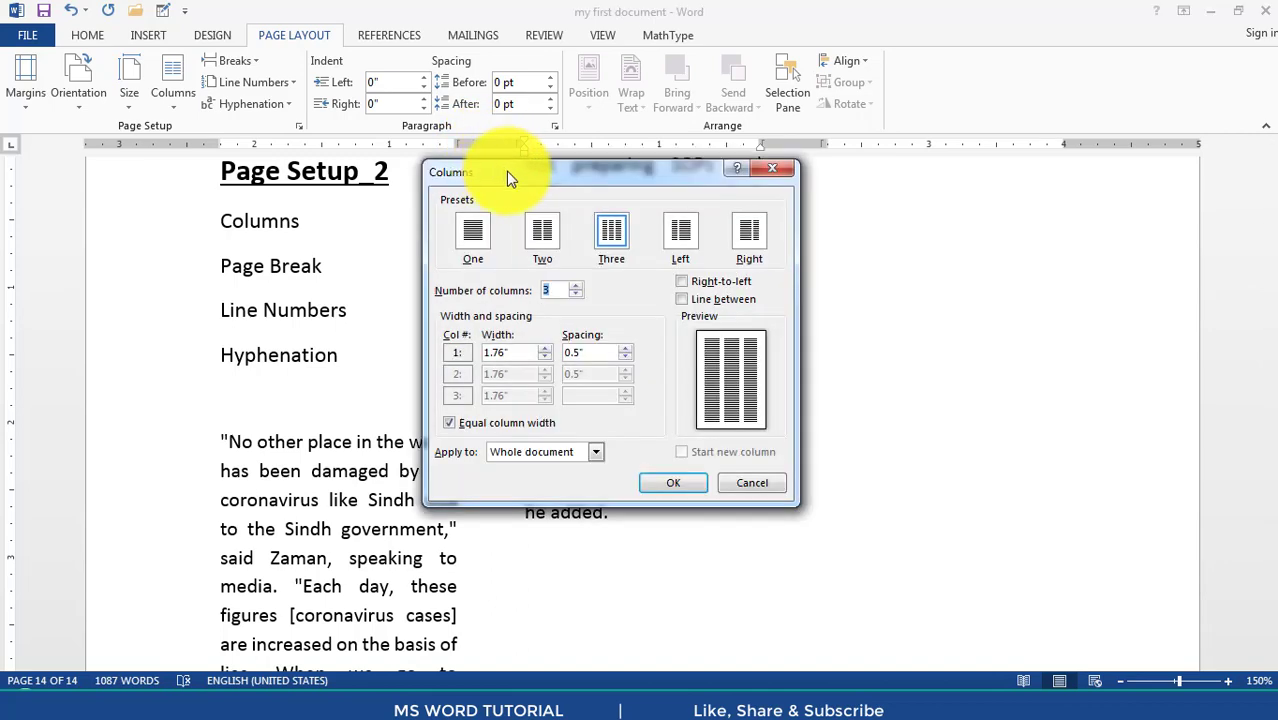
left_click_drag(506, 171, 508, 183)
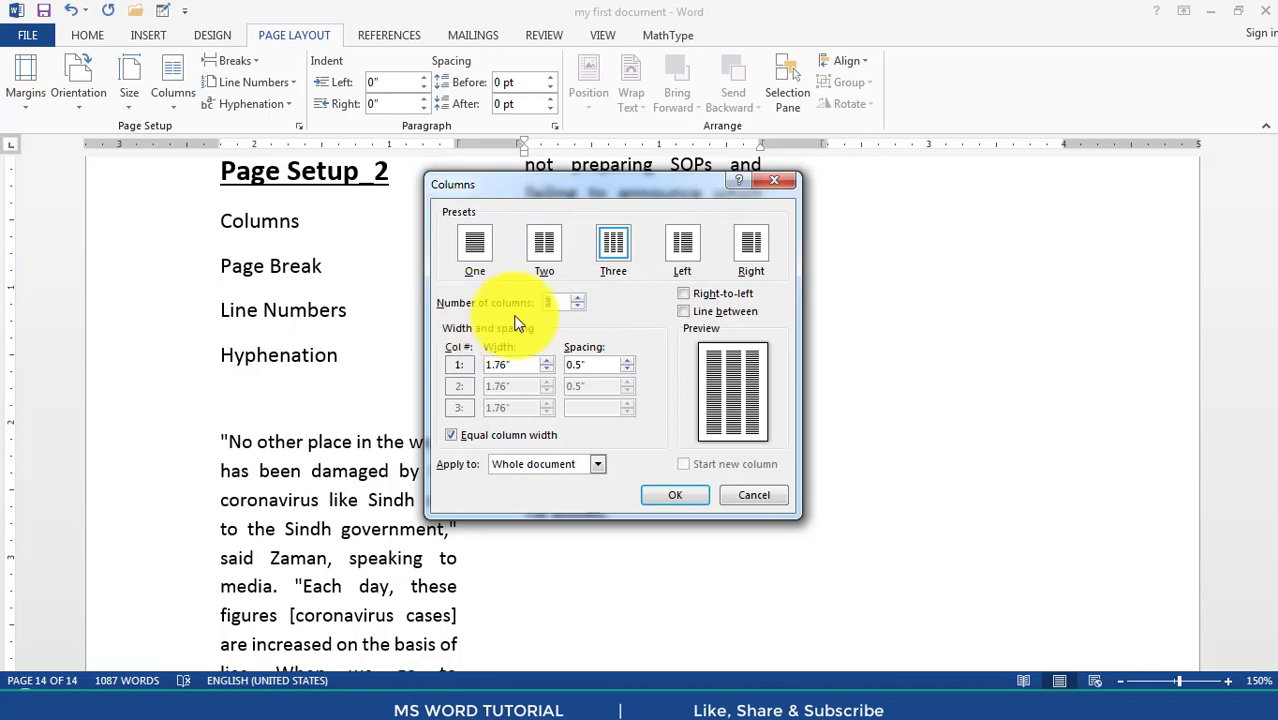
left_click(577, 298)
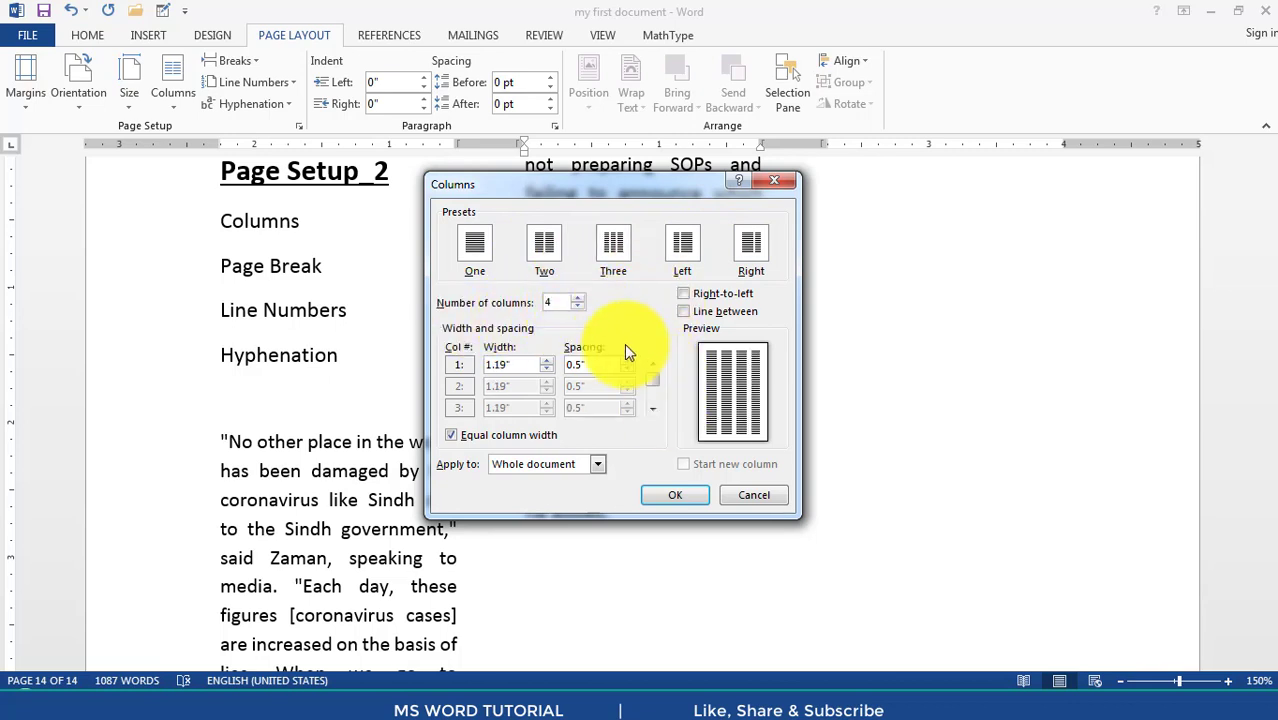
left_click(652, 495)
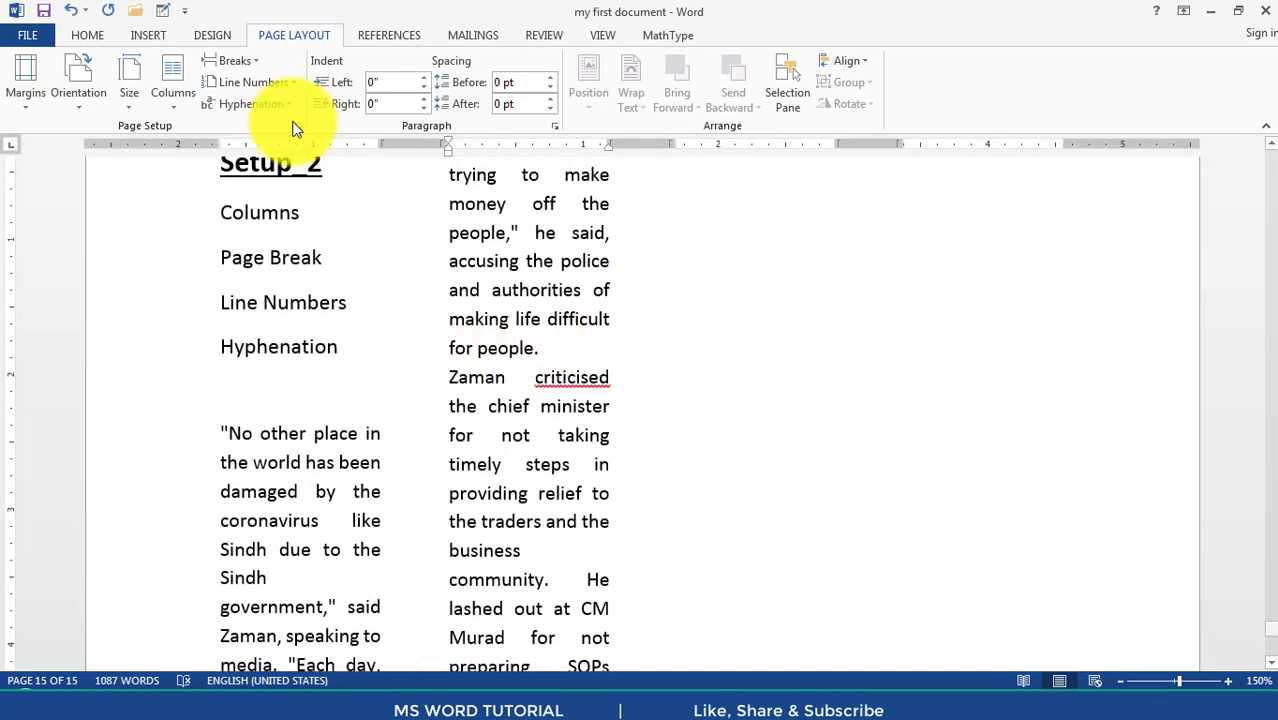
- Reduce the number of columns to 3 for the whole document in the detailed column settings
double_click(415, 145)
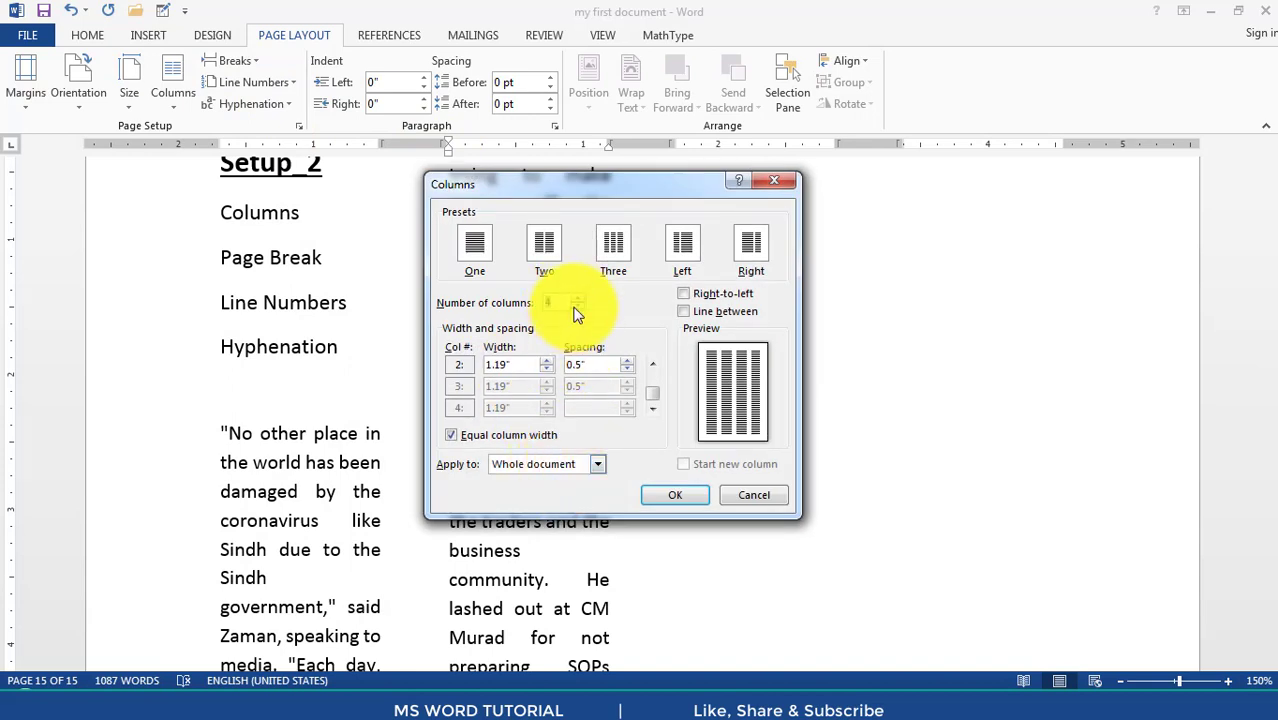
left_click(576, 308)
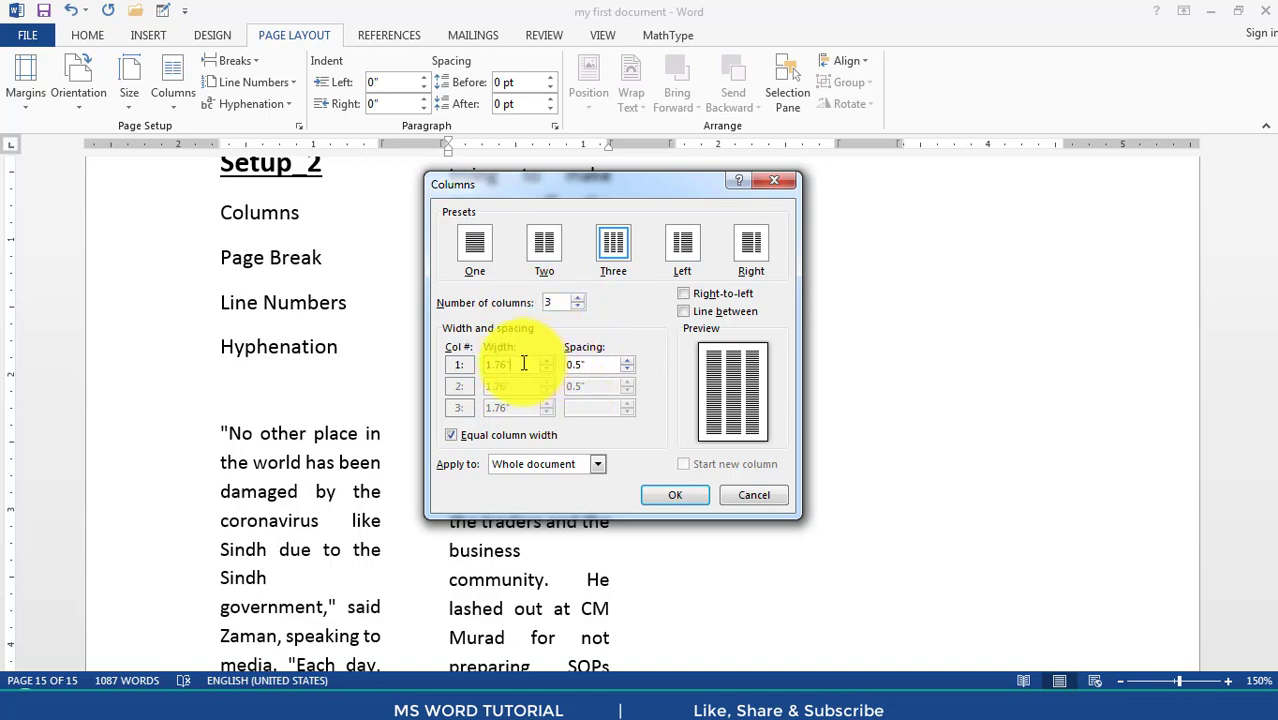
left_click(666, 492)
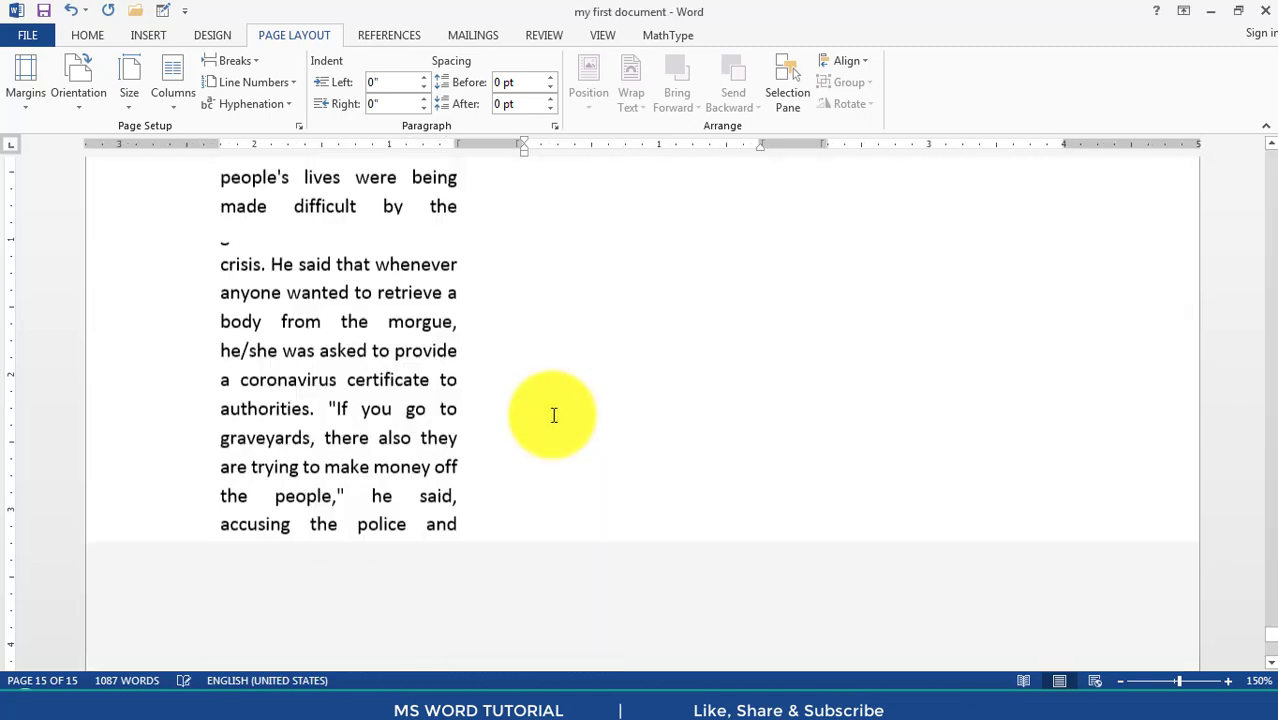
- Set the width of the three equal columns to 2 inches for the whole document
double_click(480, 144)
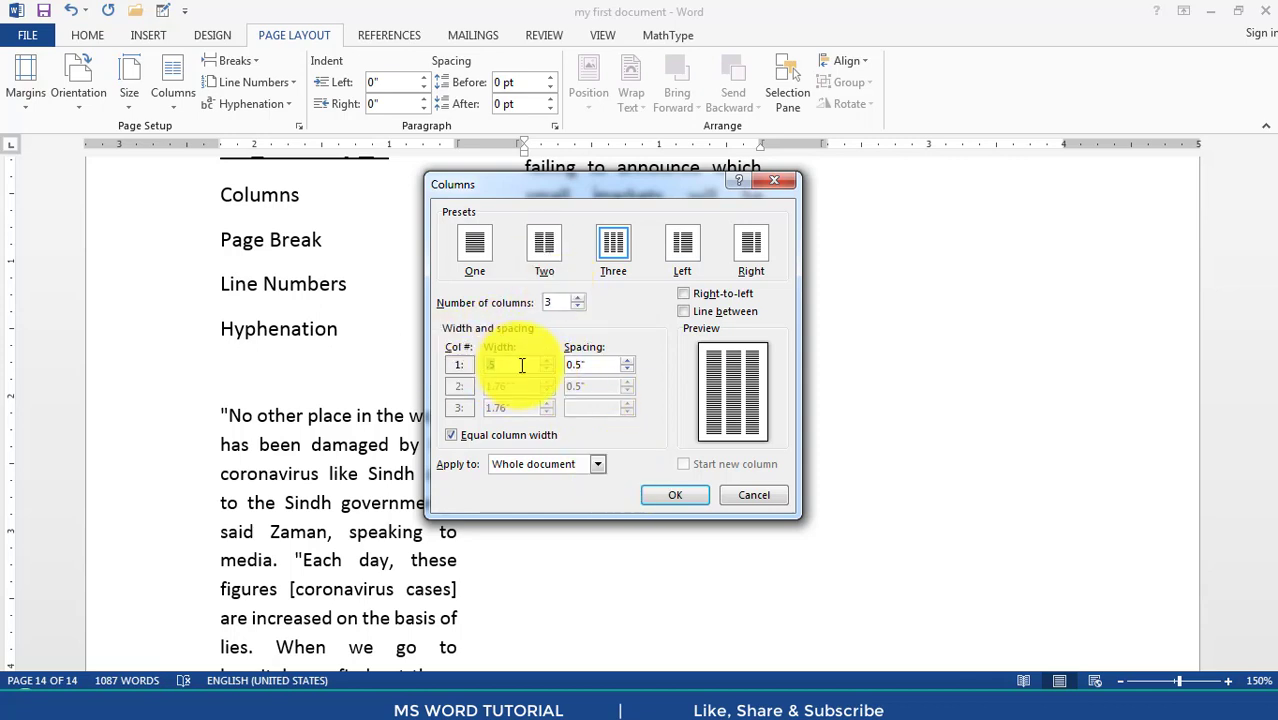
double_click(504, 365)
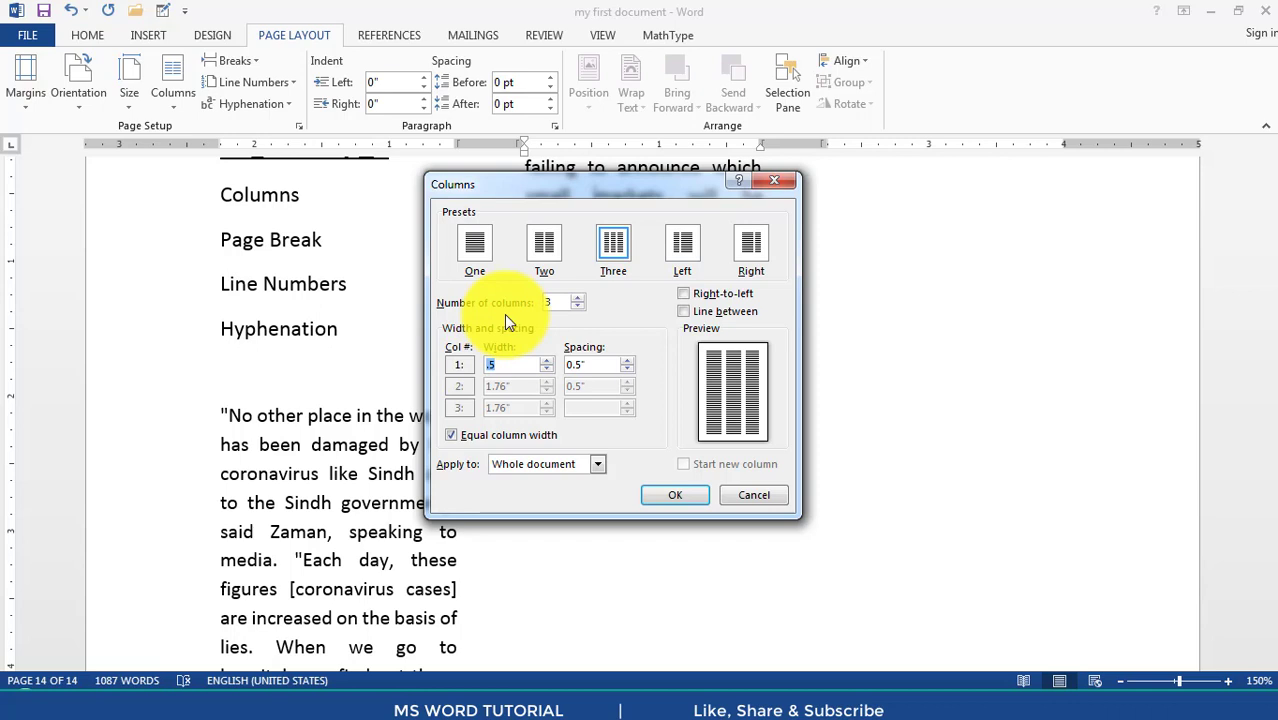
type("2")
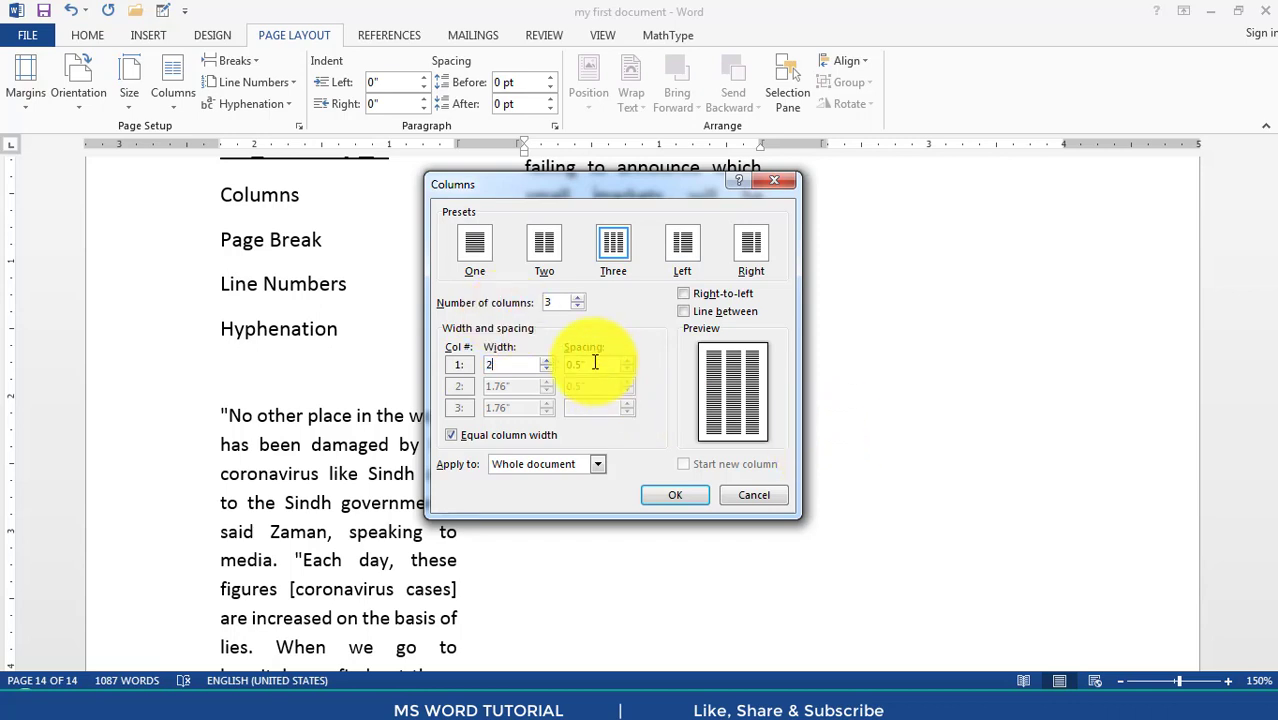
key("Tab")
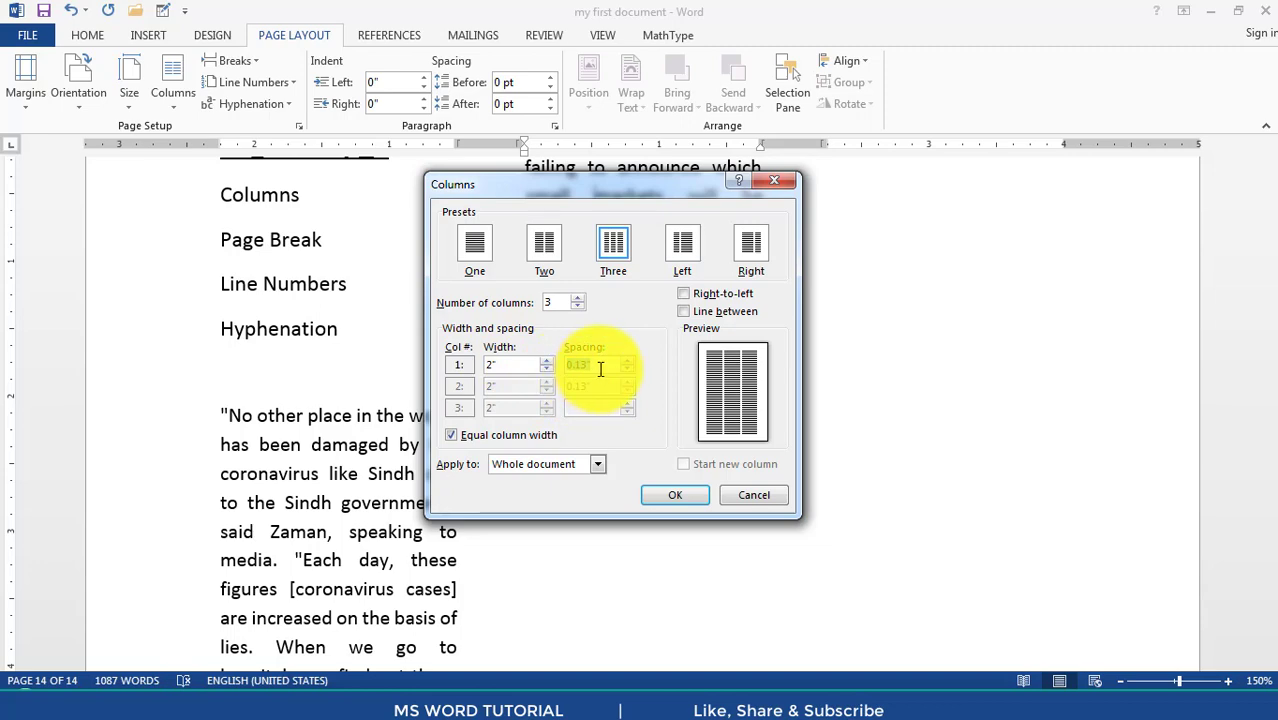
left_click(667, 499)
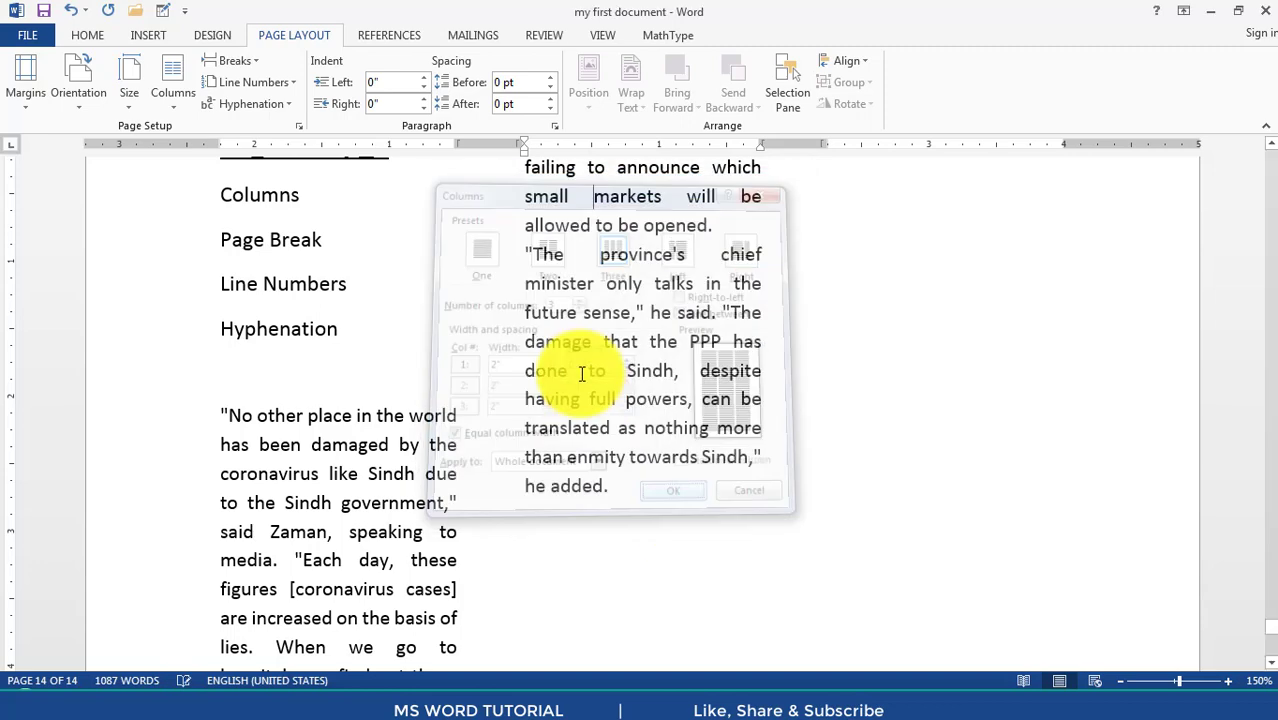
- Switch the whole document to the Two columns preset in the detailed column settings and check the article's layout
double_click(502, 146)
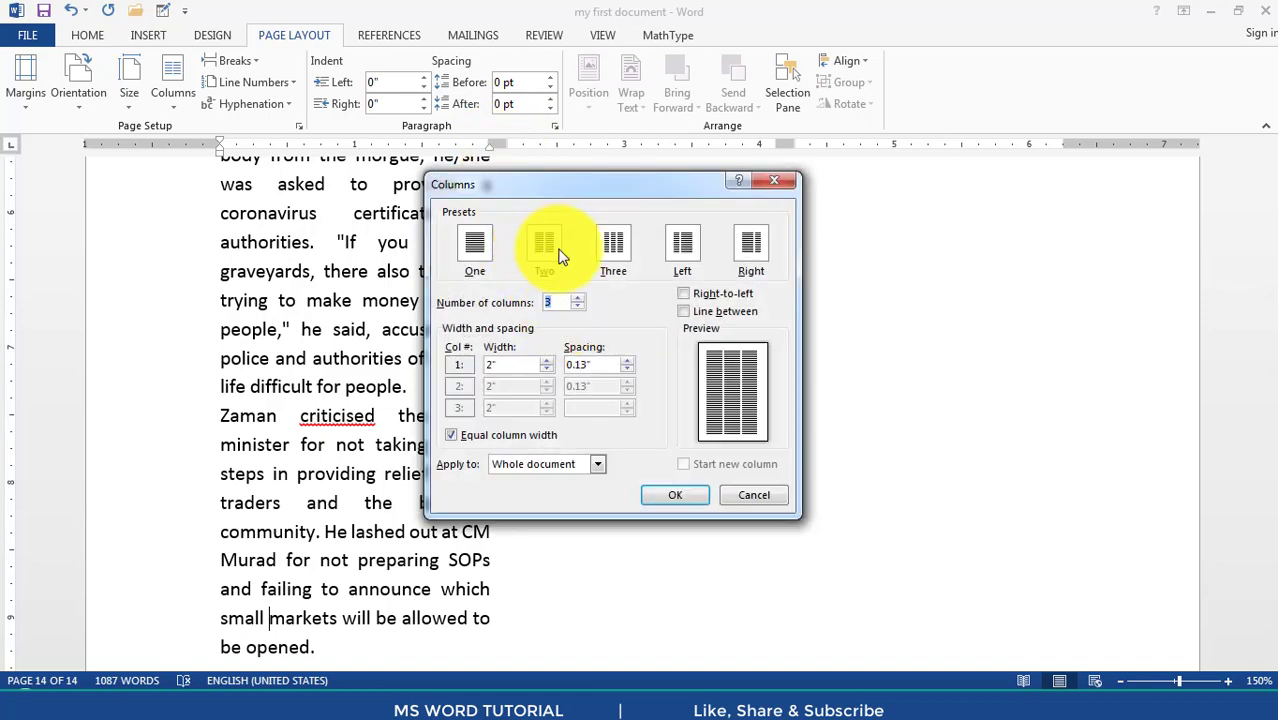
left_click(553, 247)
left_click(667, 500)
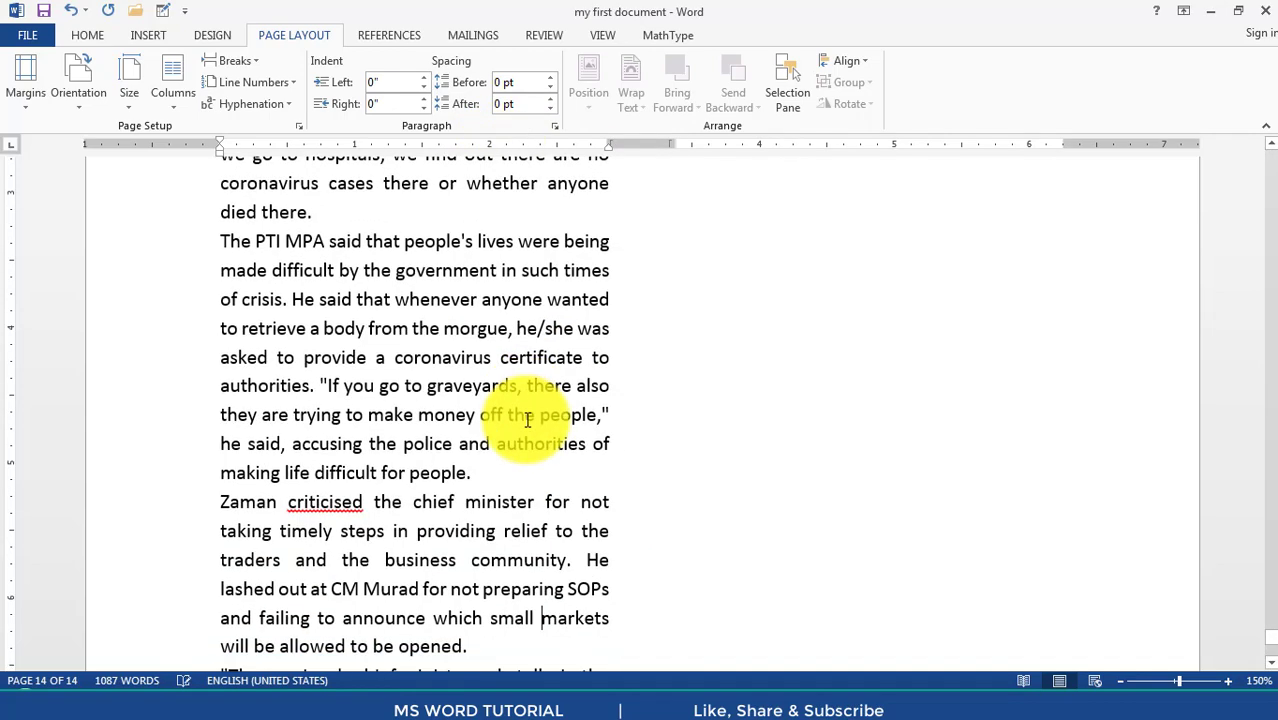
scroll(527, 420, "up", 6)
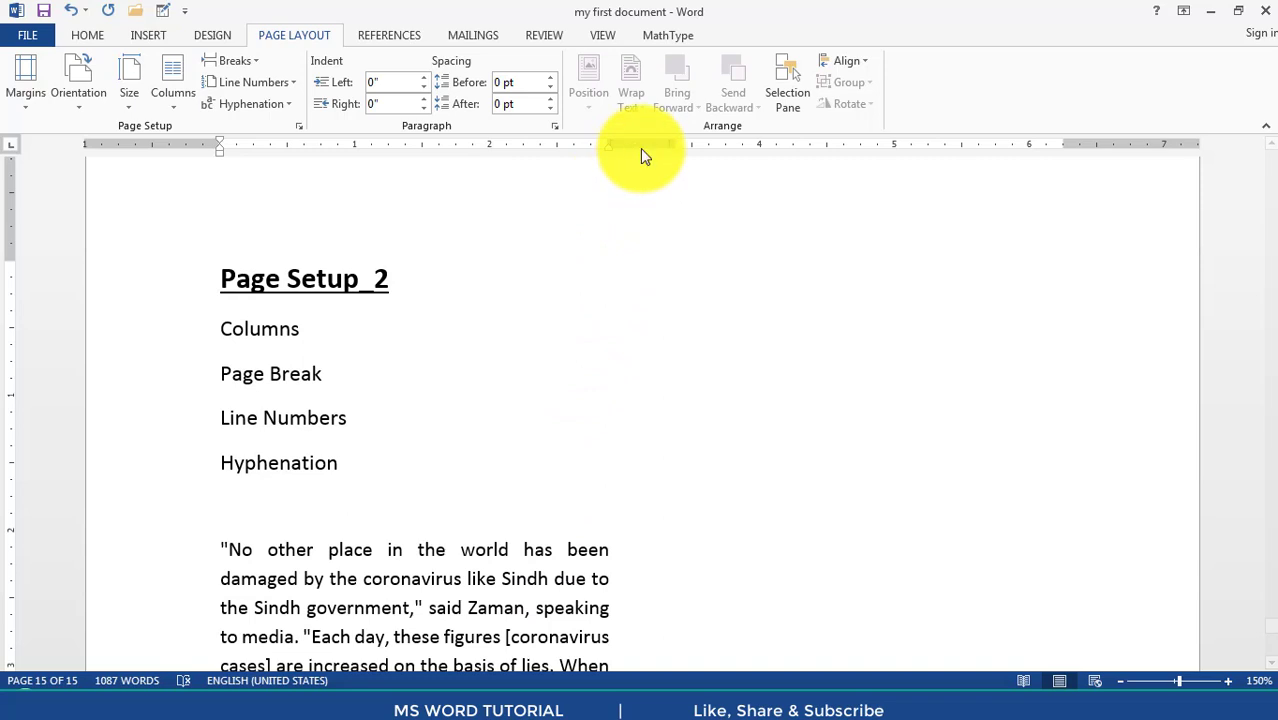
- Reduce the spacing between the two equal columns for the whole document and check the article text
double_click(643, 155)
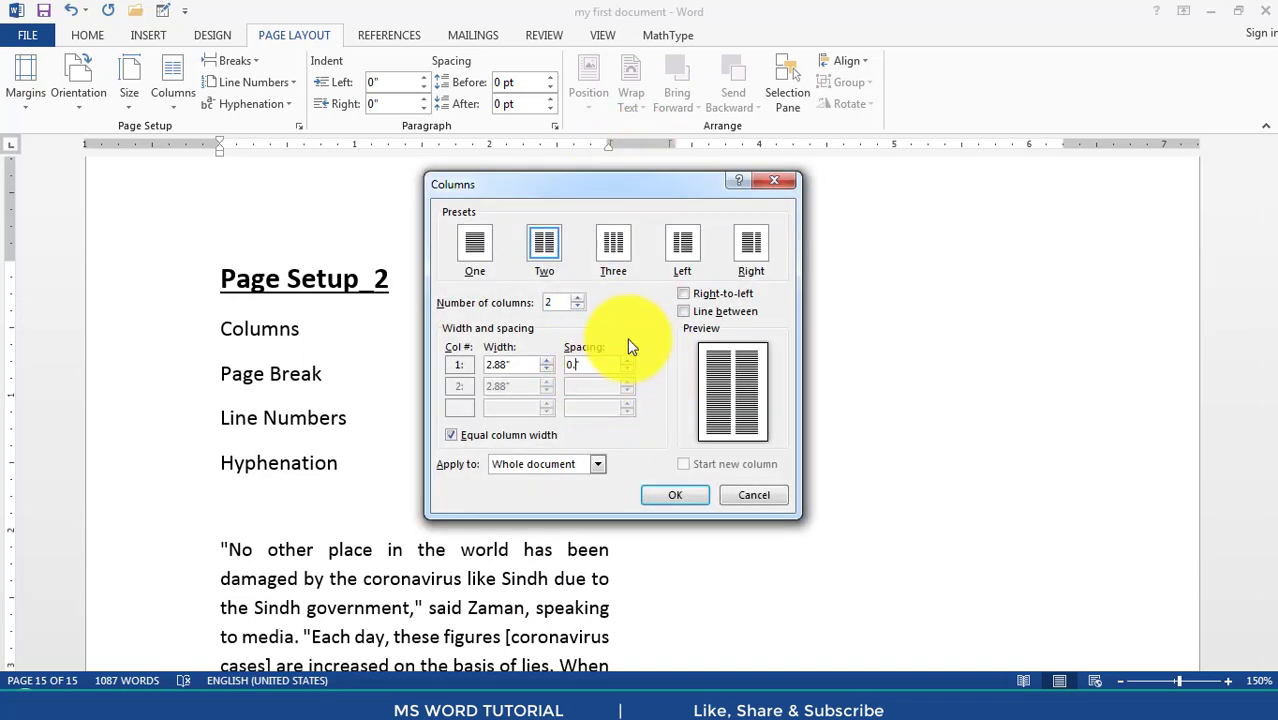
key("Return")
scroll(630, 346, "down", 6)
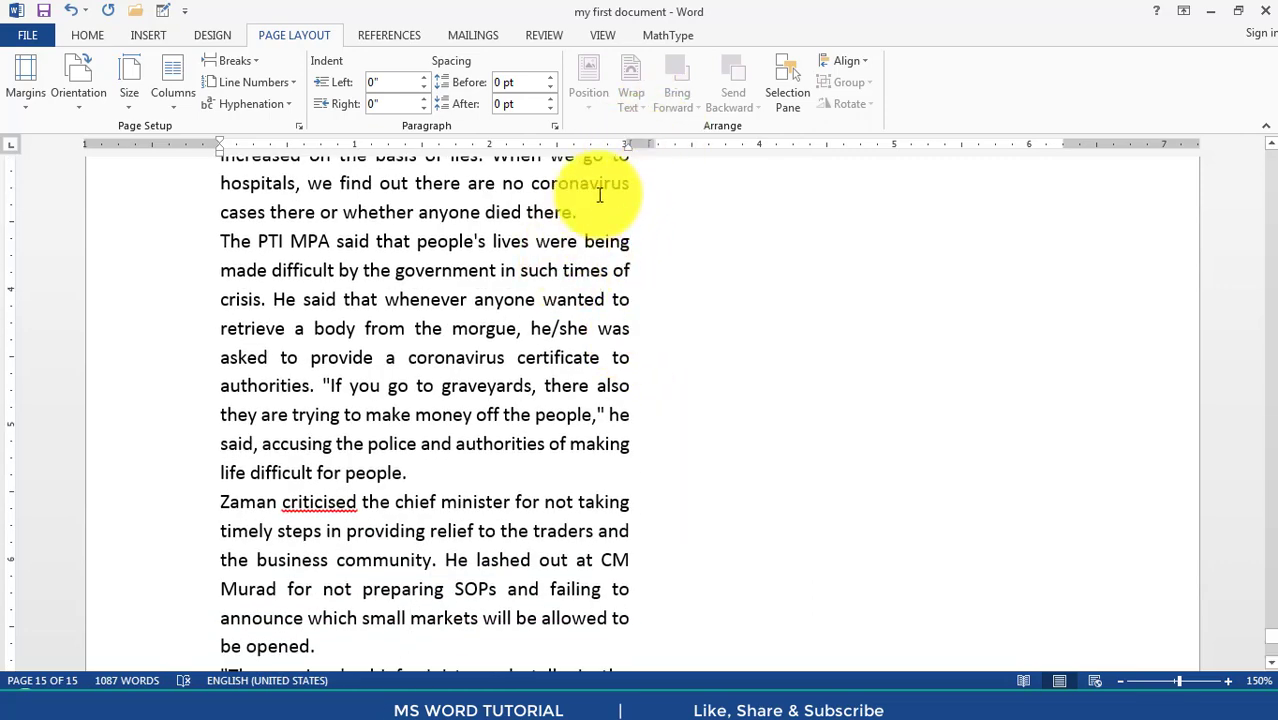
scroll(460, 295, "up", 2)
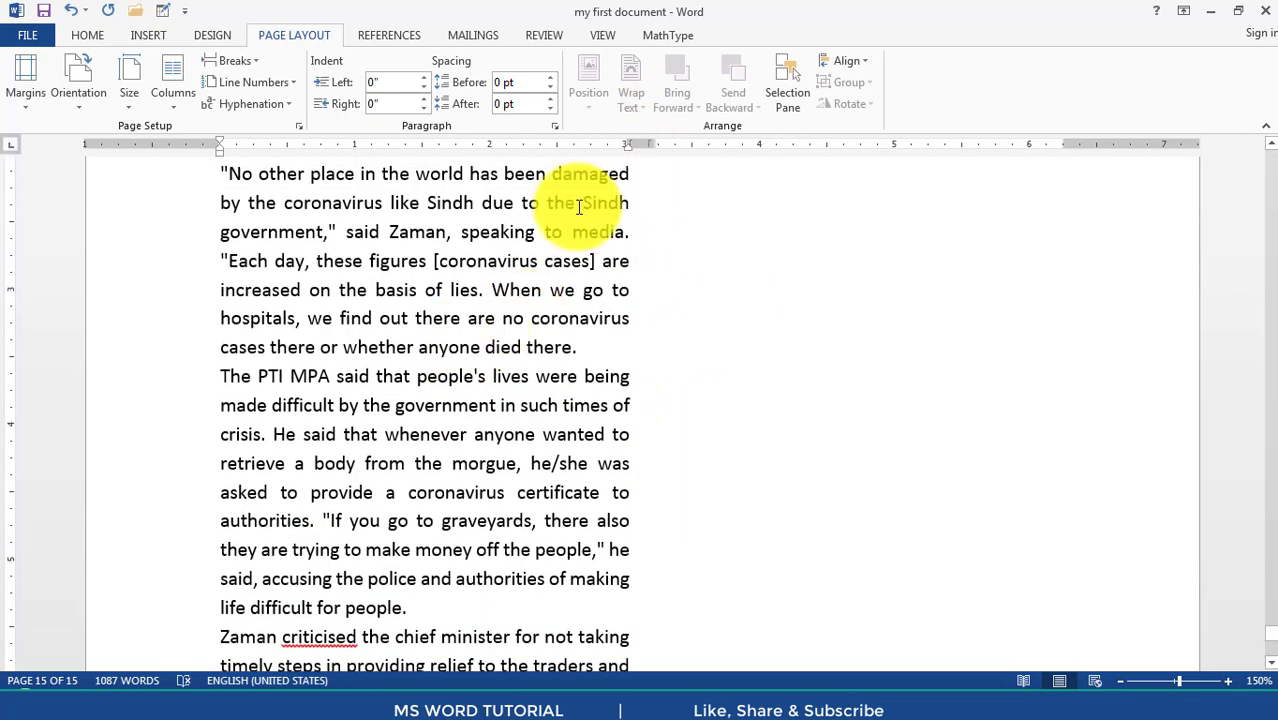
- Set the spacing between the two equal columns to 0.5 inches for the whole document
double_click(644, 143)
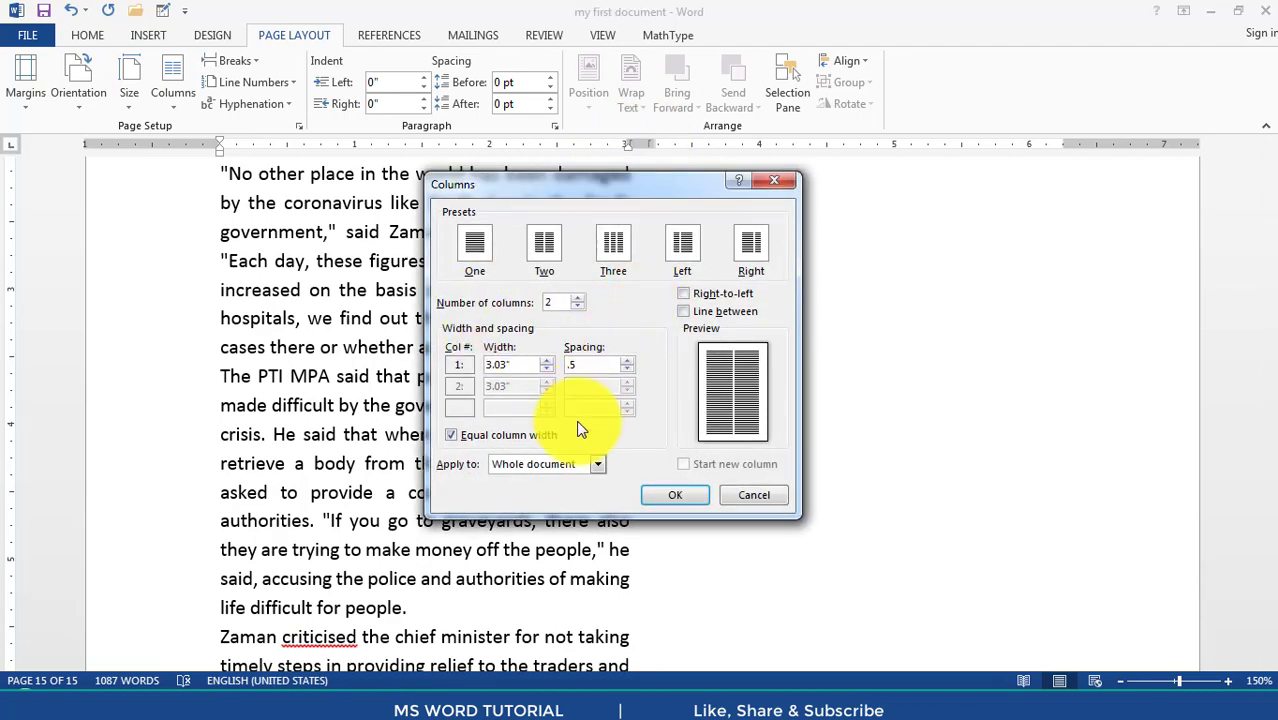
left_click(671, 497)
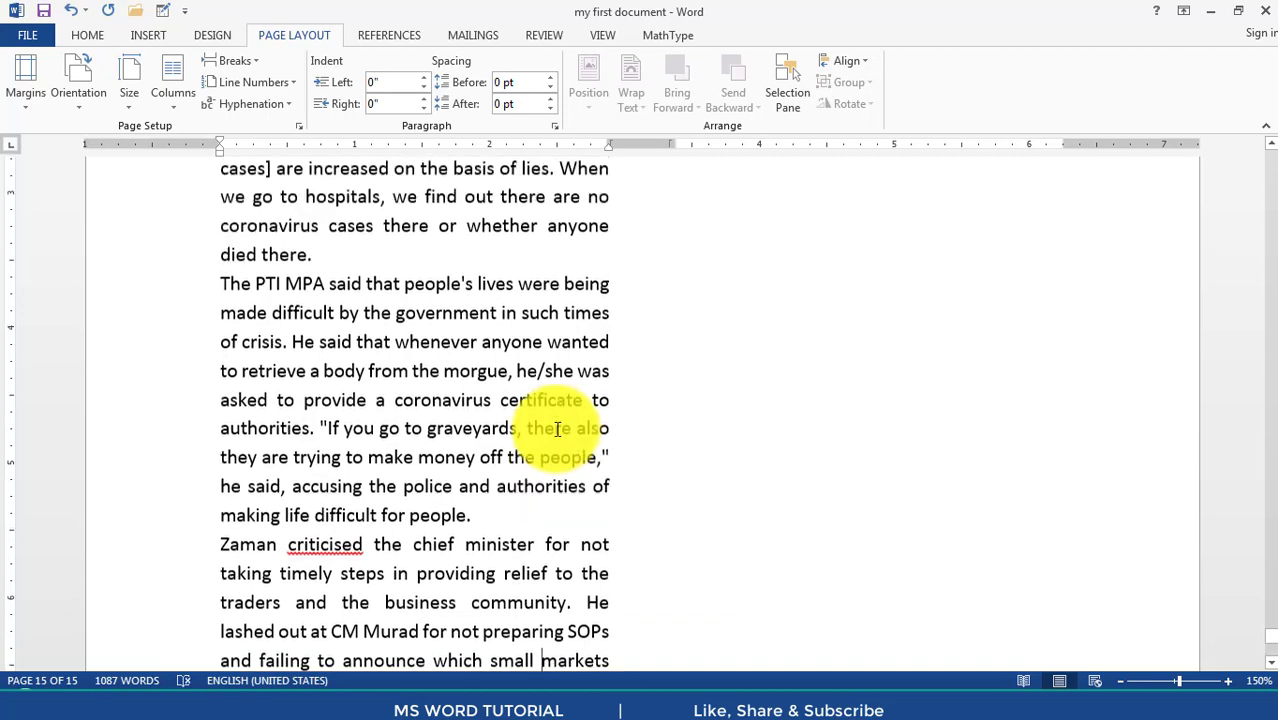
scroll(557, 430, "up", 4)
scroll(557, 430, "up", 3)
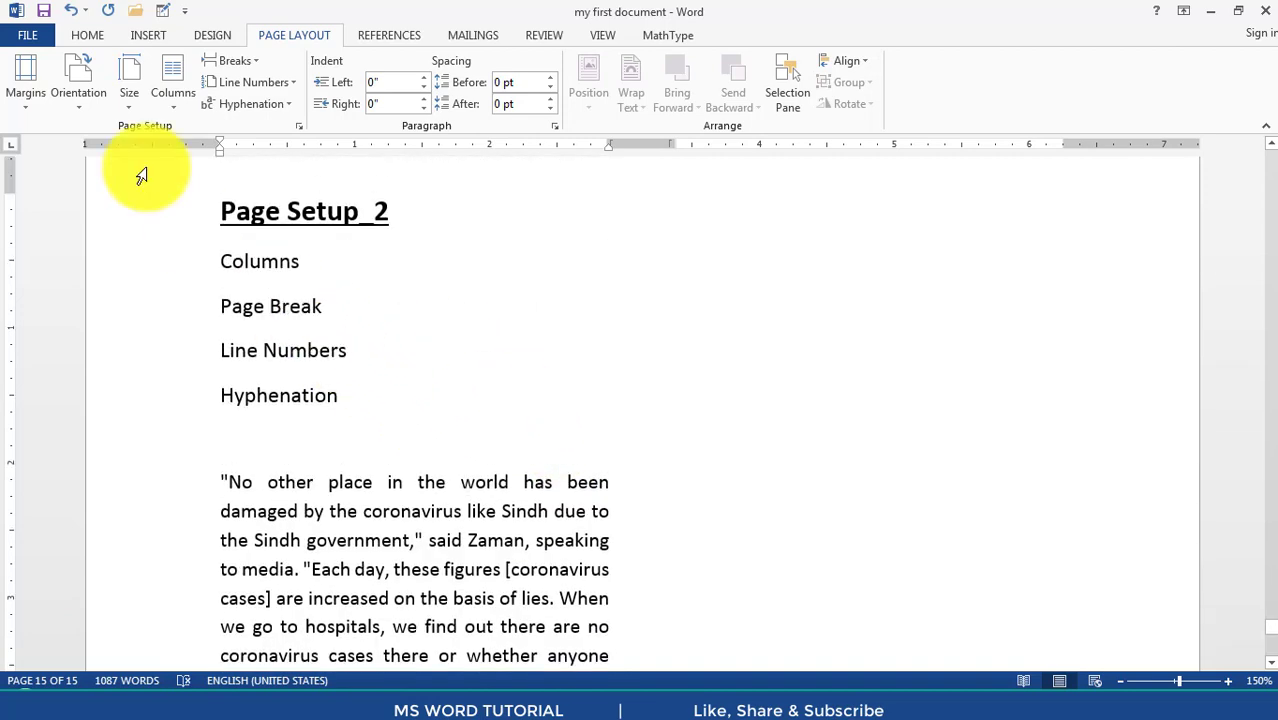
- Return the document layout to a single column
left_click(183, 104)
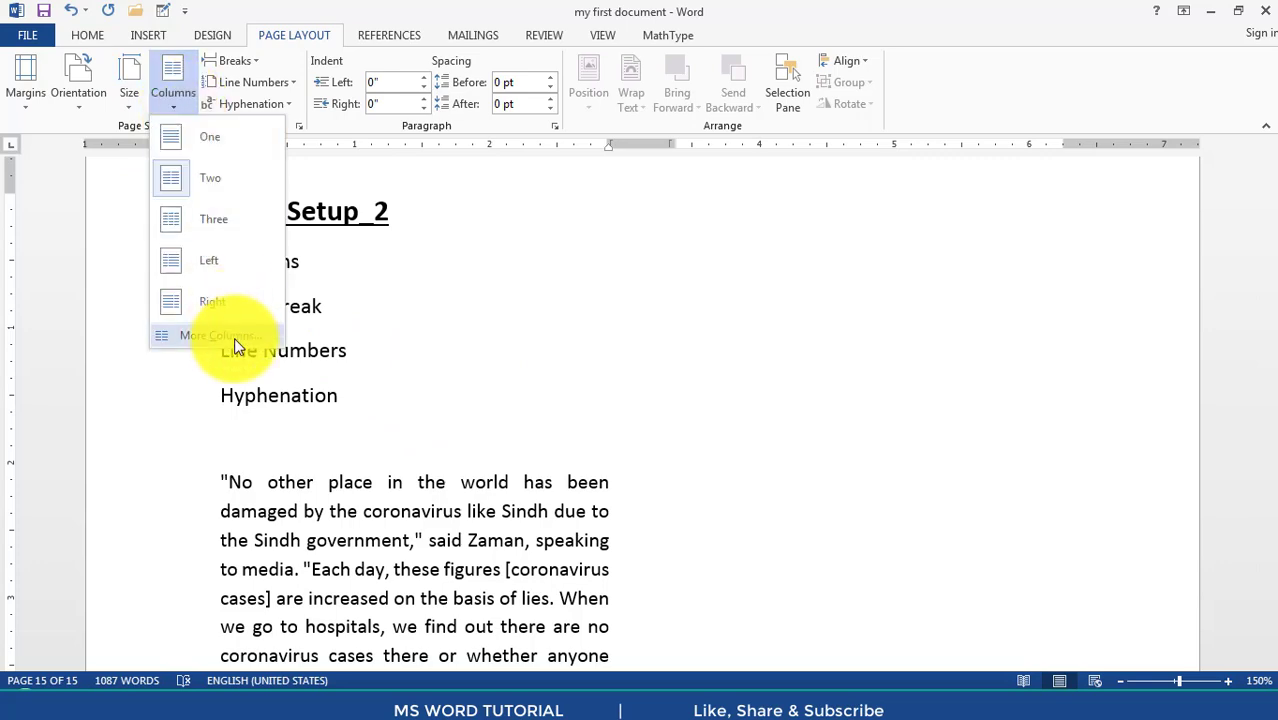
left_click(198, 132)
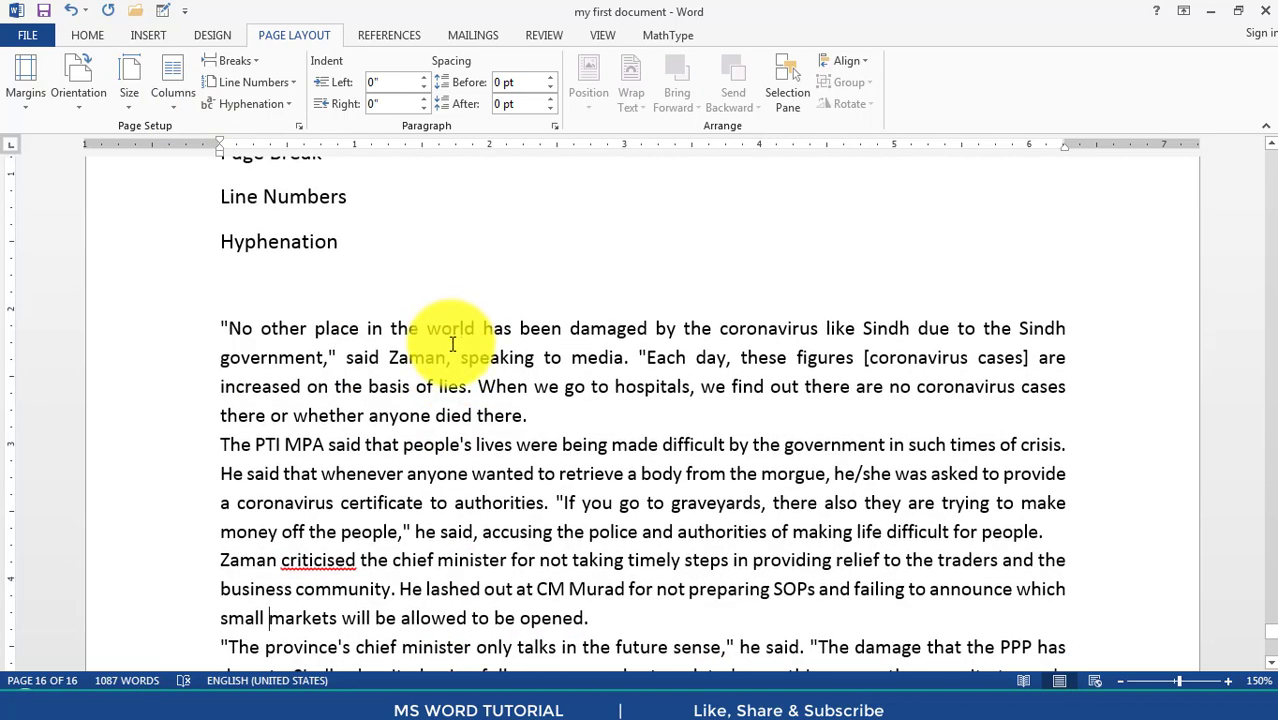
- Select only the first article paragraph, starting "No other place in the world", and lay it out in two columns
triple_click(408, 340)
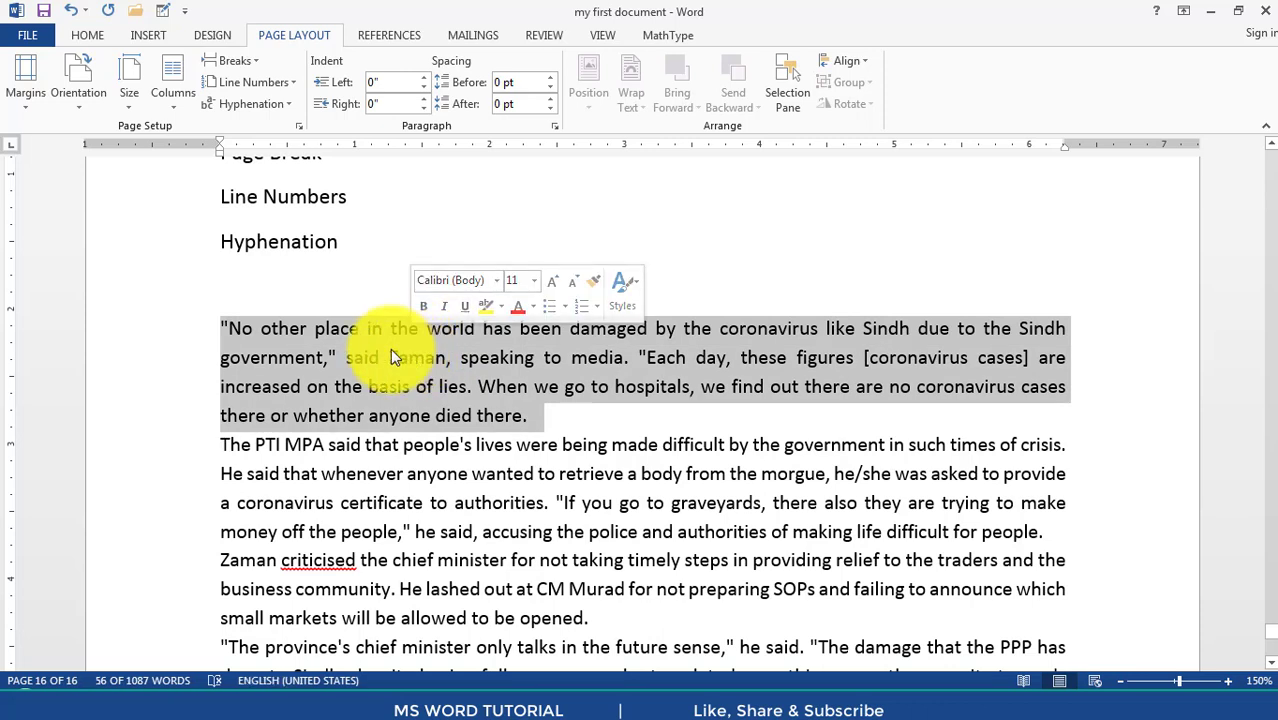
left_click(336, 291)
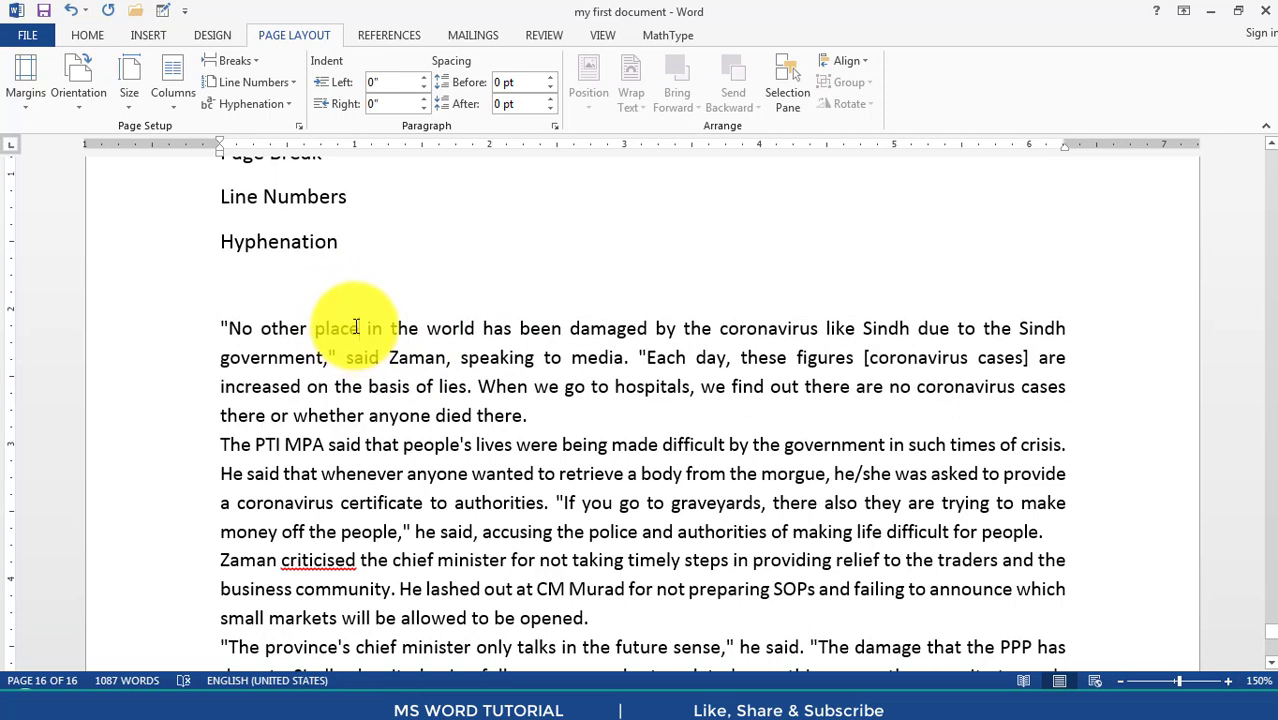
double_click(356, 328)
triple_click(356, 322)
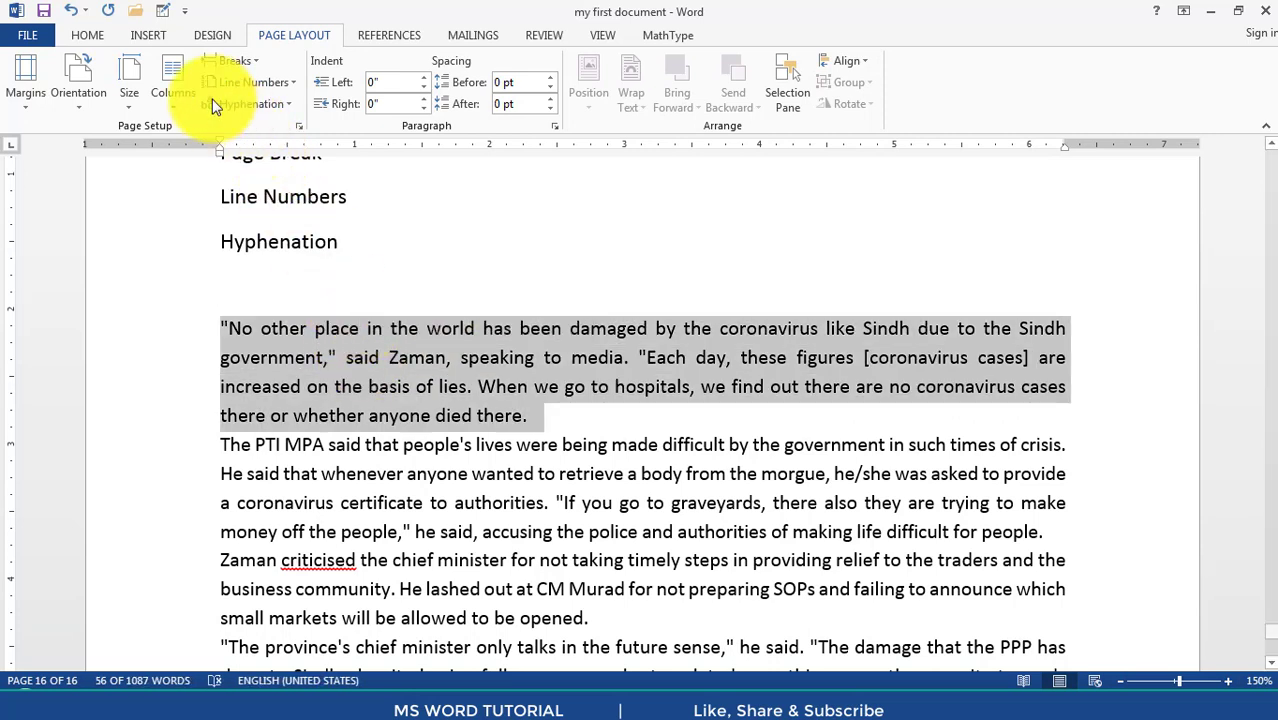
left_click(176, 106)
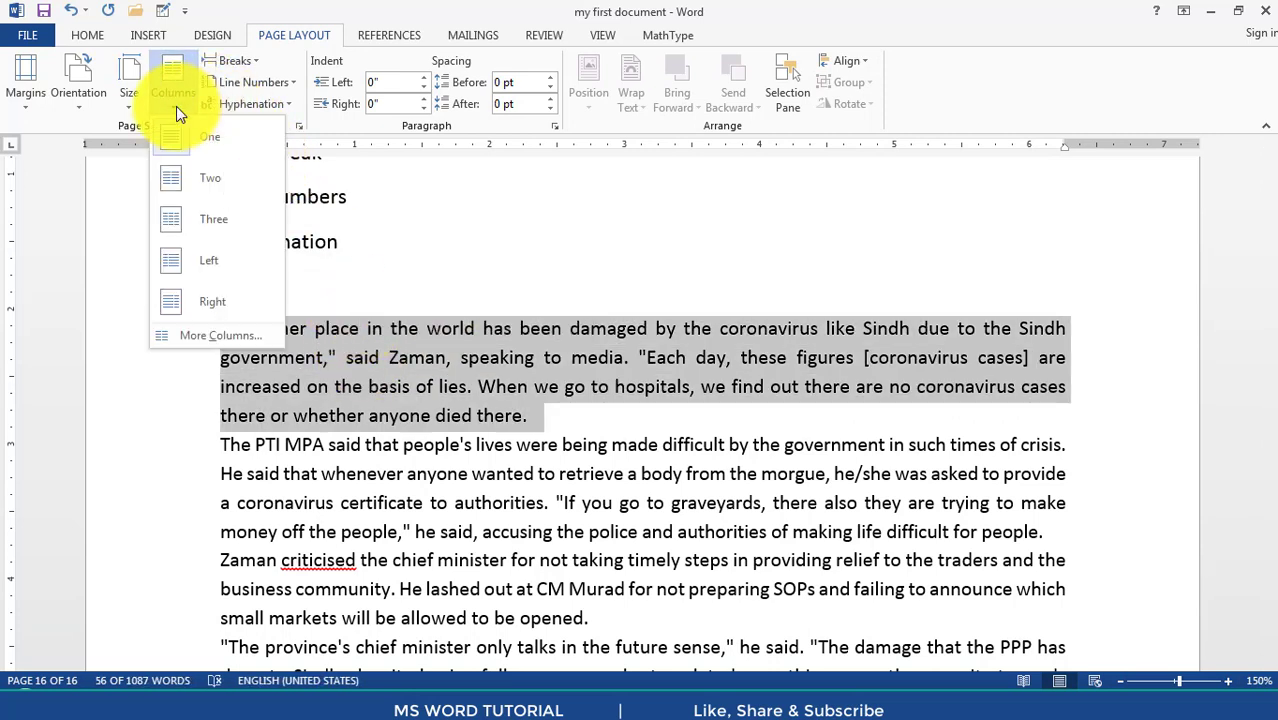
left_click(209, 179)
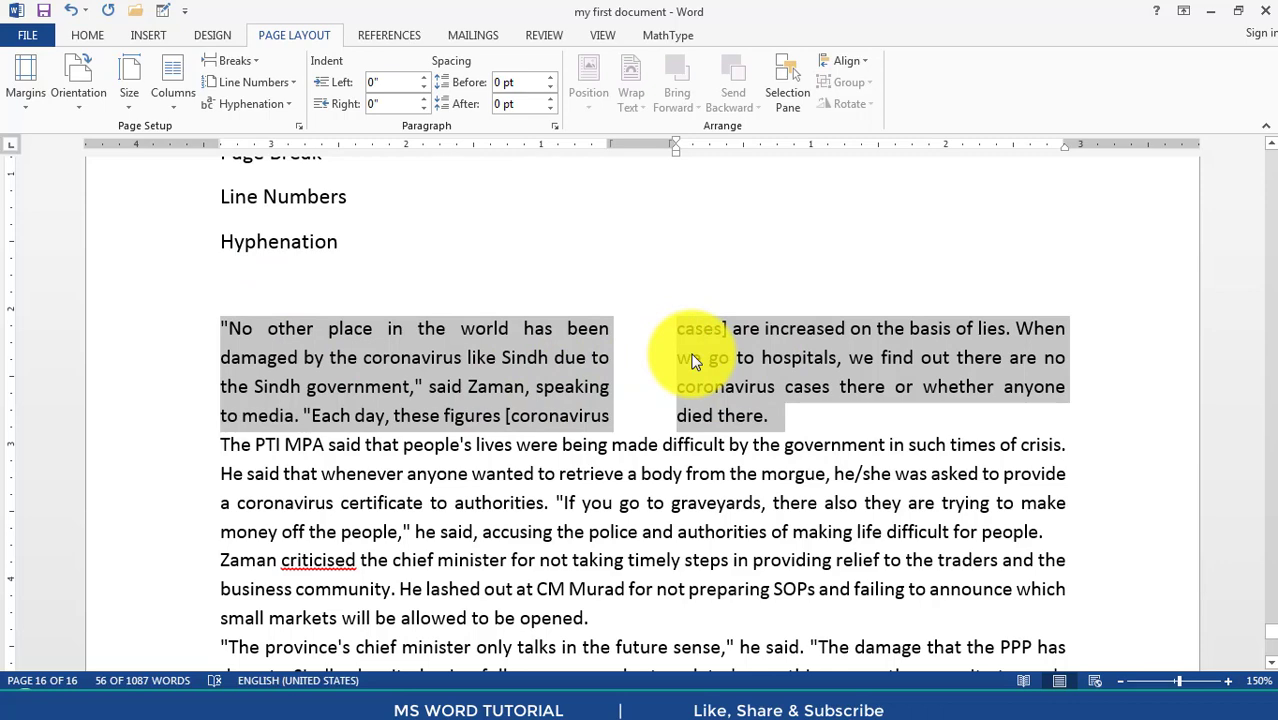
- Change the selected paragraph to three equal columns with reduced spacing, applied to the selected text only
double_click(639, 144)
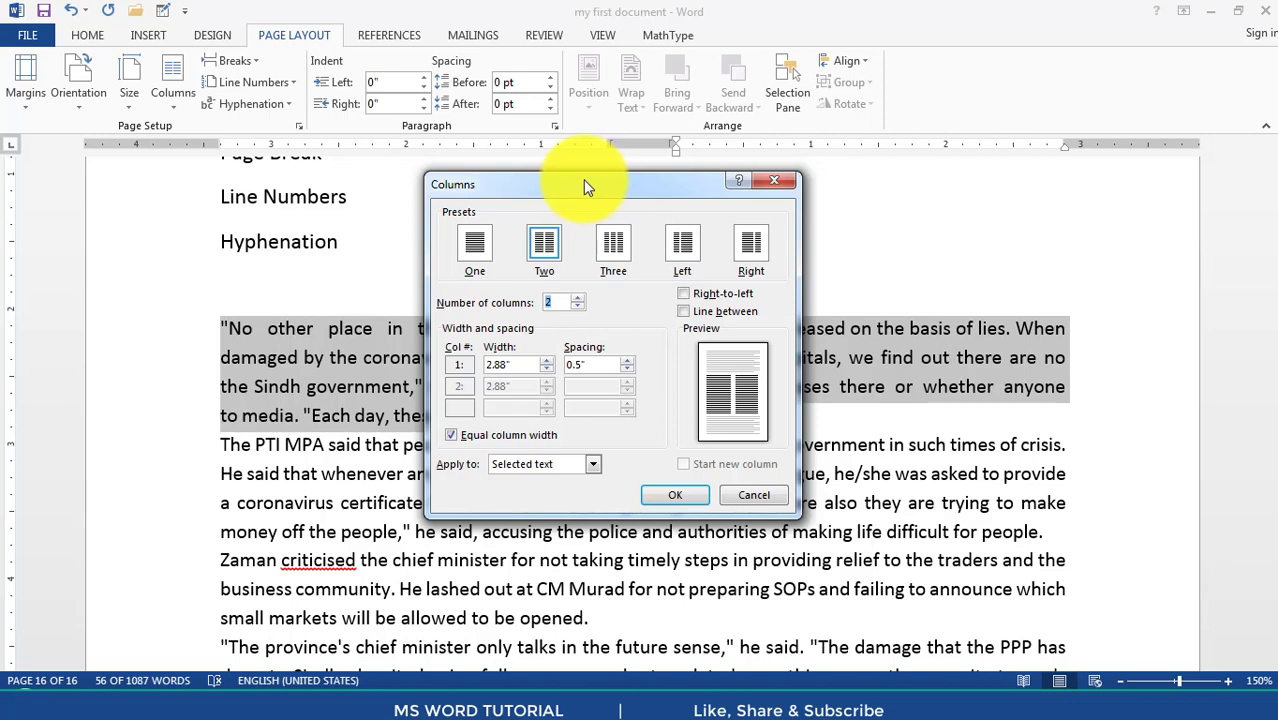
left_click_drag(584, 178, 588, 194)
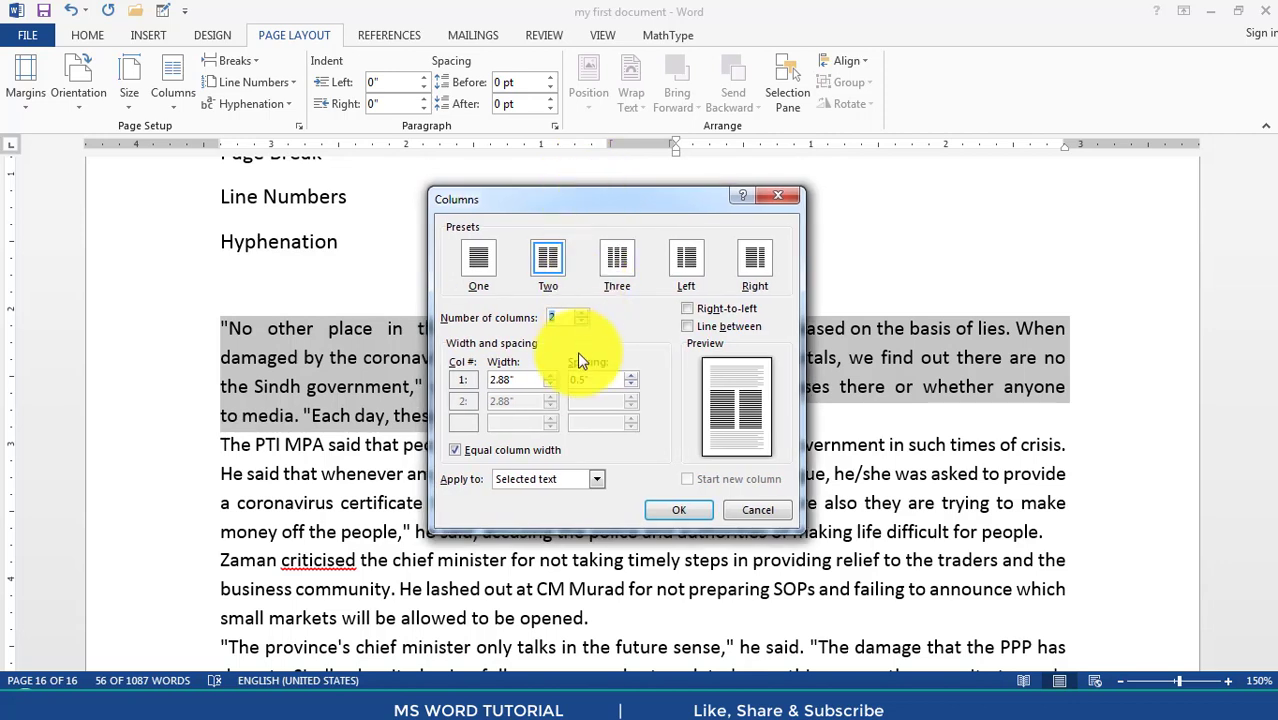
left_click(613, 262)
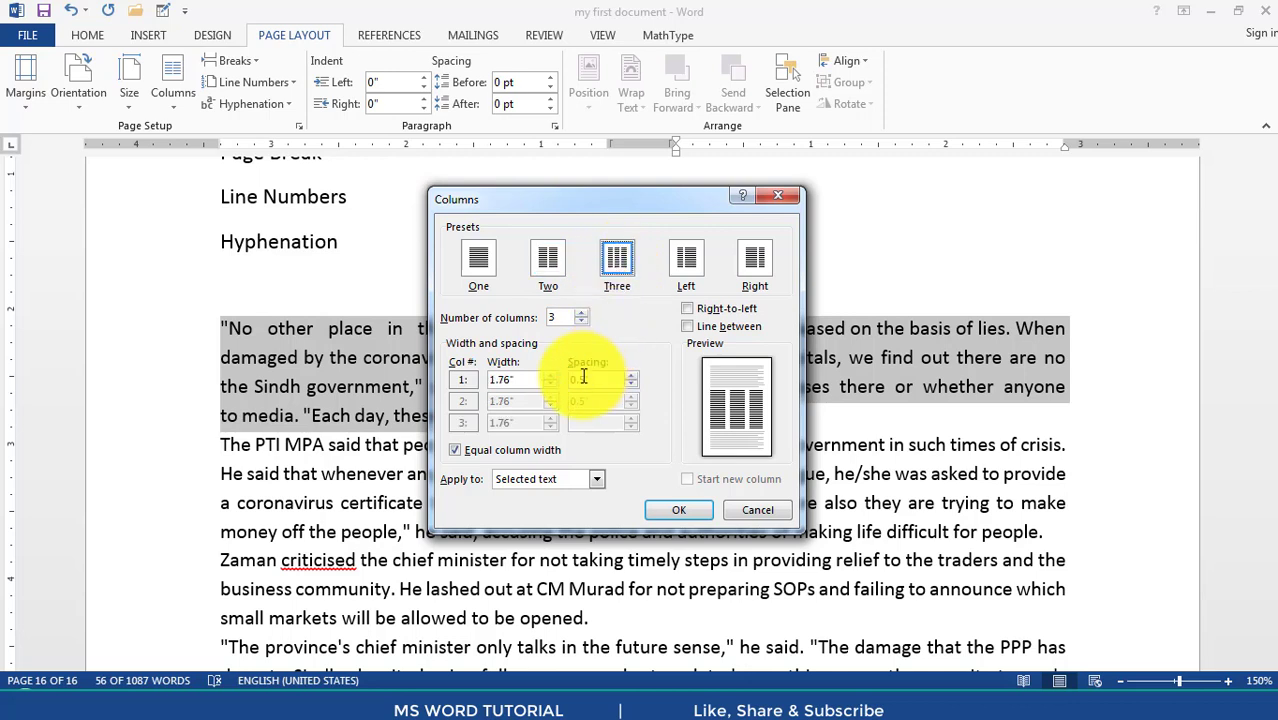
left_click(582, 376)
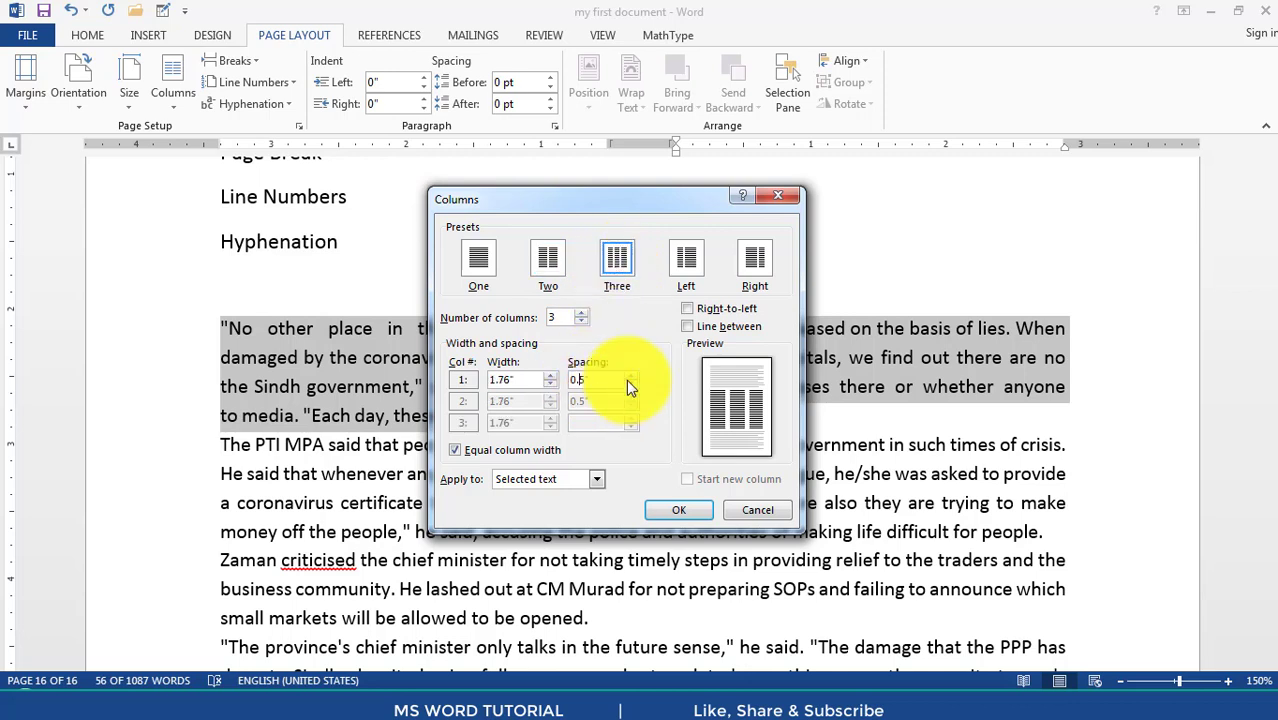
left_click(626, 379)
left_click(626, 379)
left_click(672, 511)
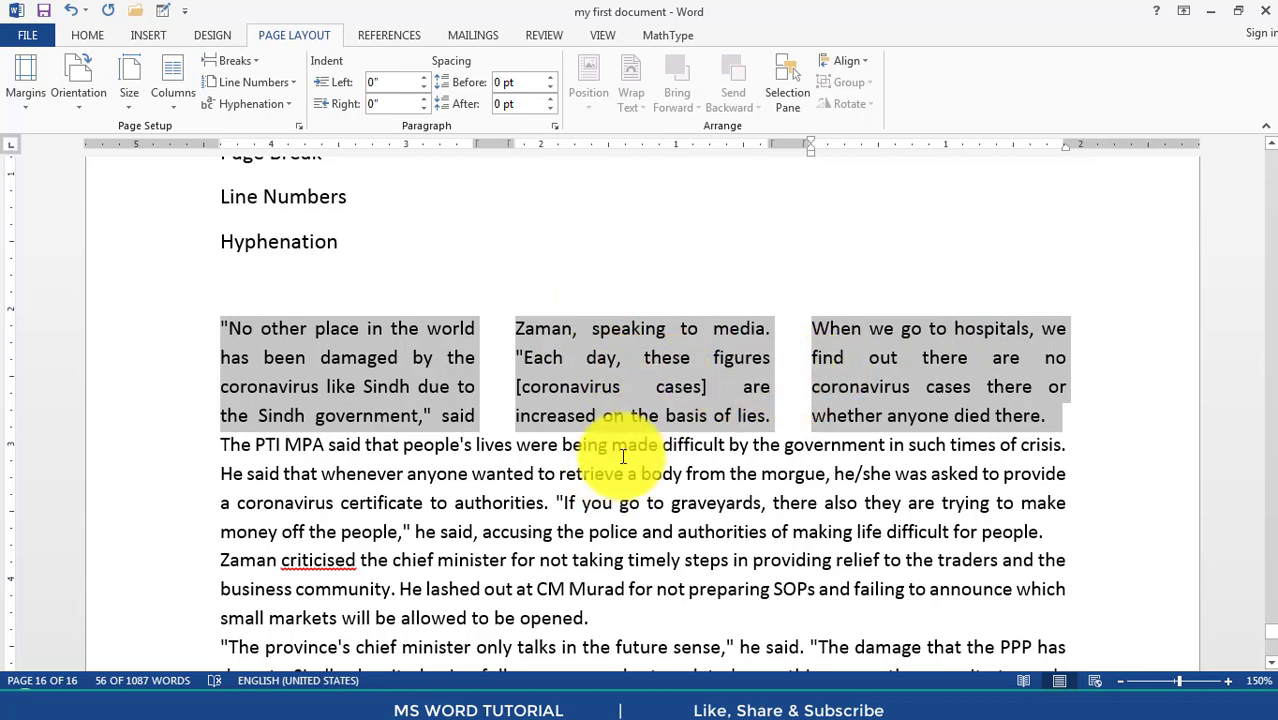
- Undo the three-column and two-column changes on the selected paragraph
key("ctrl+z")
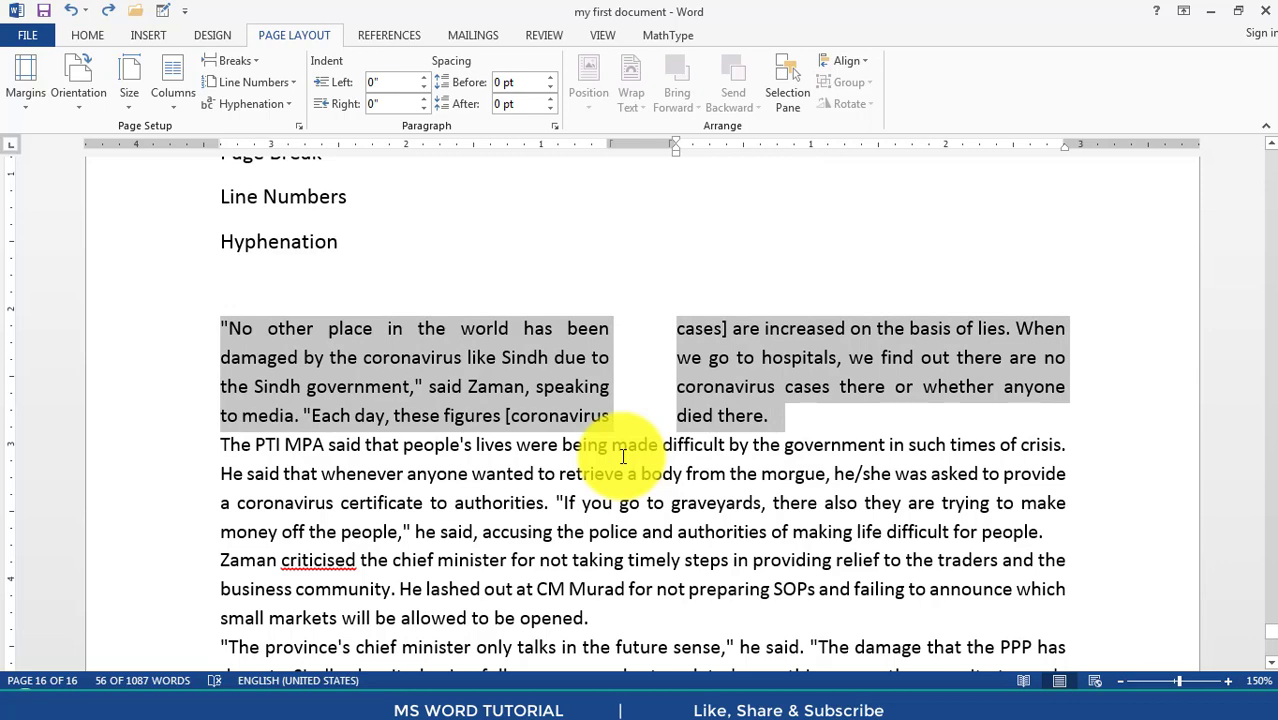
key("ctrl+z")
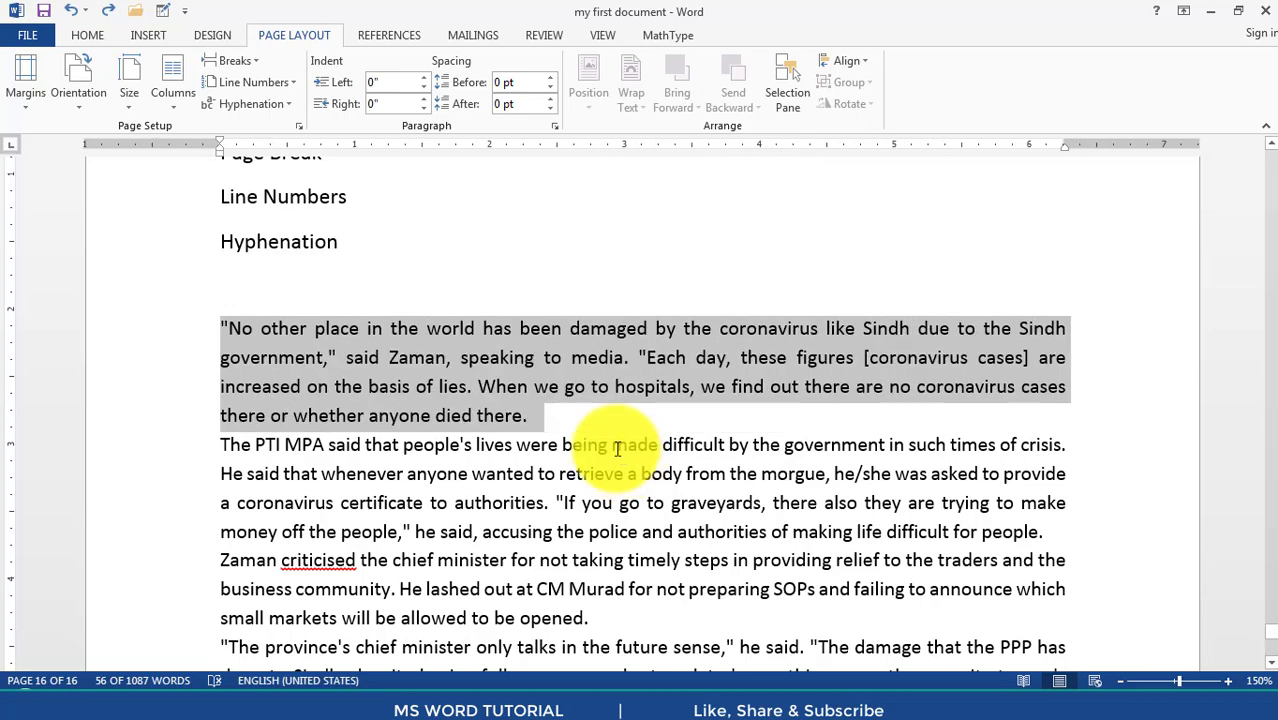
- Apply two columns with a line between from this point forward, starting inside the word "When" in the first article paragraph
left_click(518, 380)
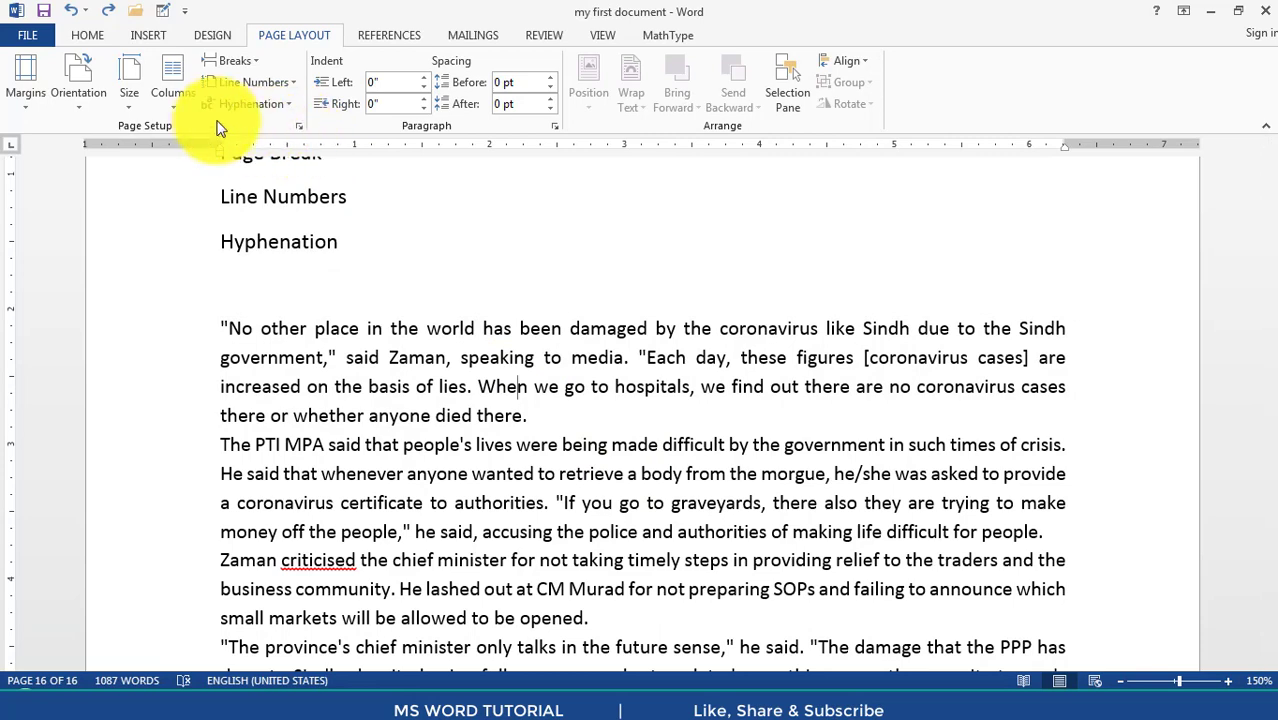
left_click(168, 113)
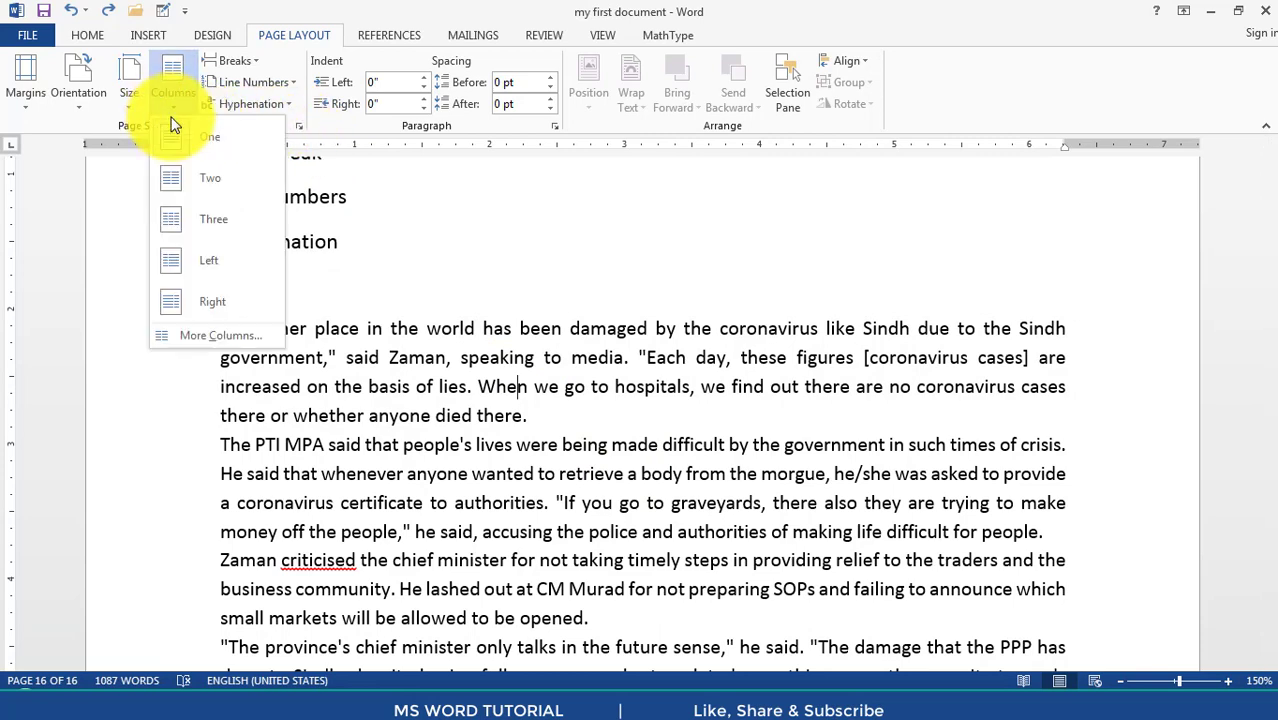
left_click(257, 340)
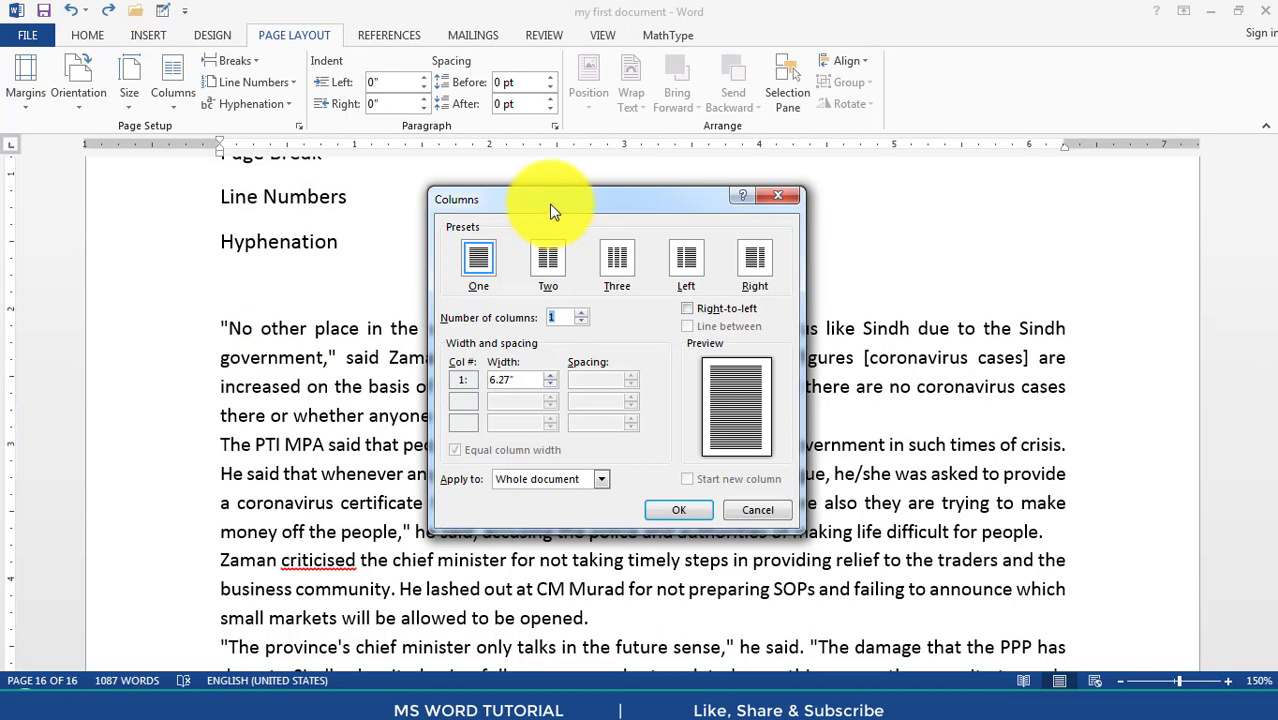
left_click_drag(549, 203, 562, 198)
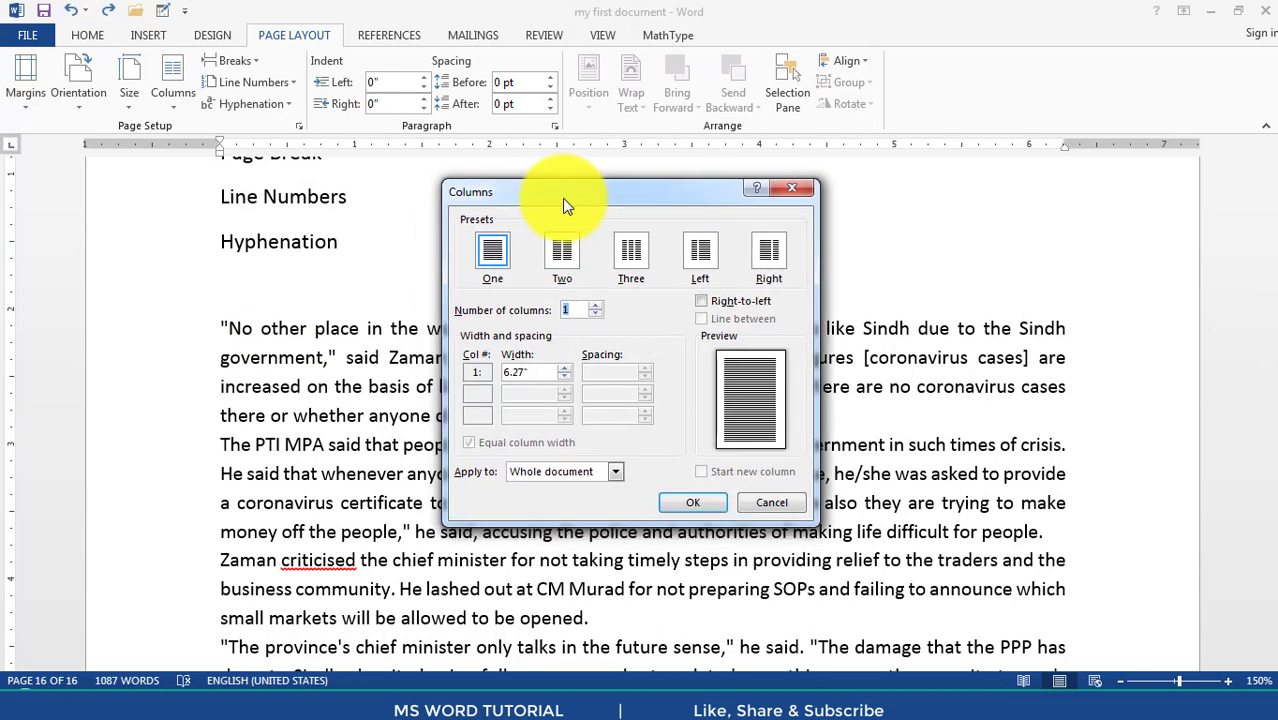
left_click(560, 257)
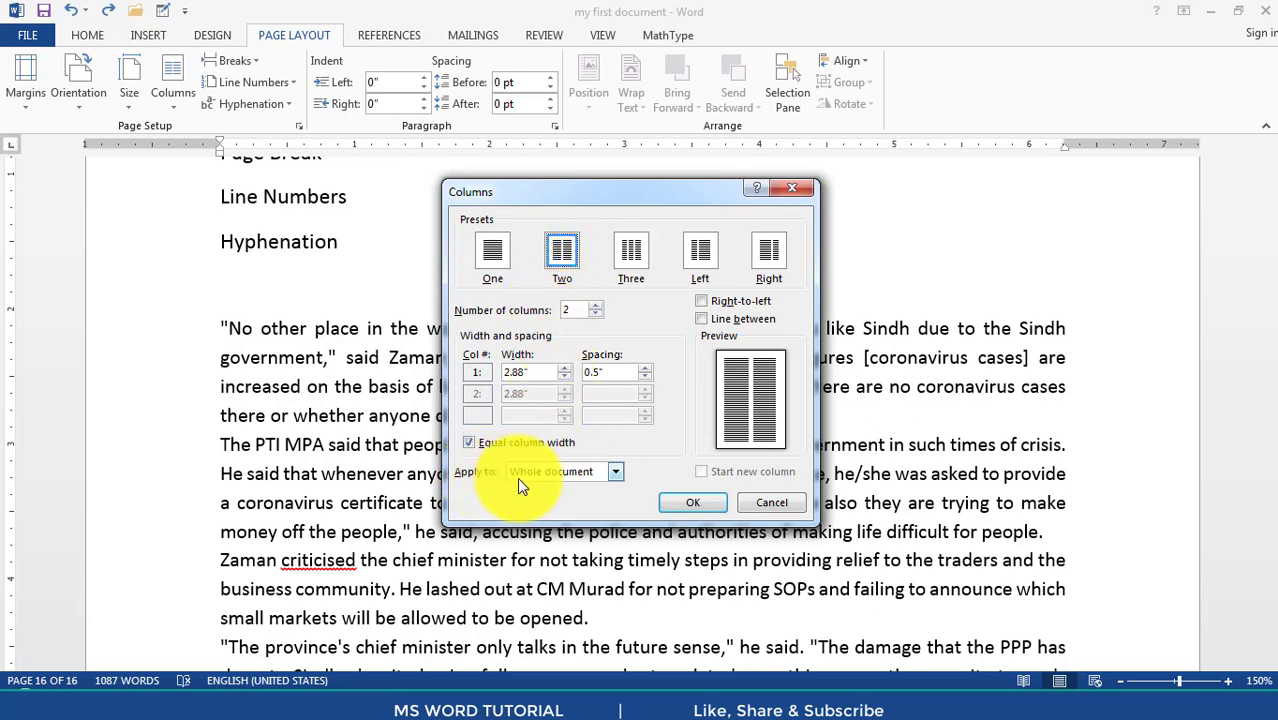
left_click(550, 473)
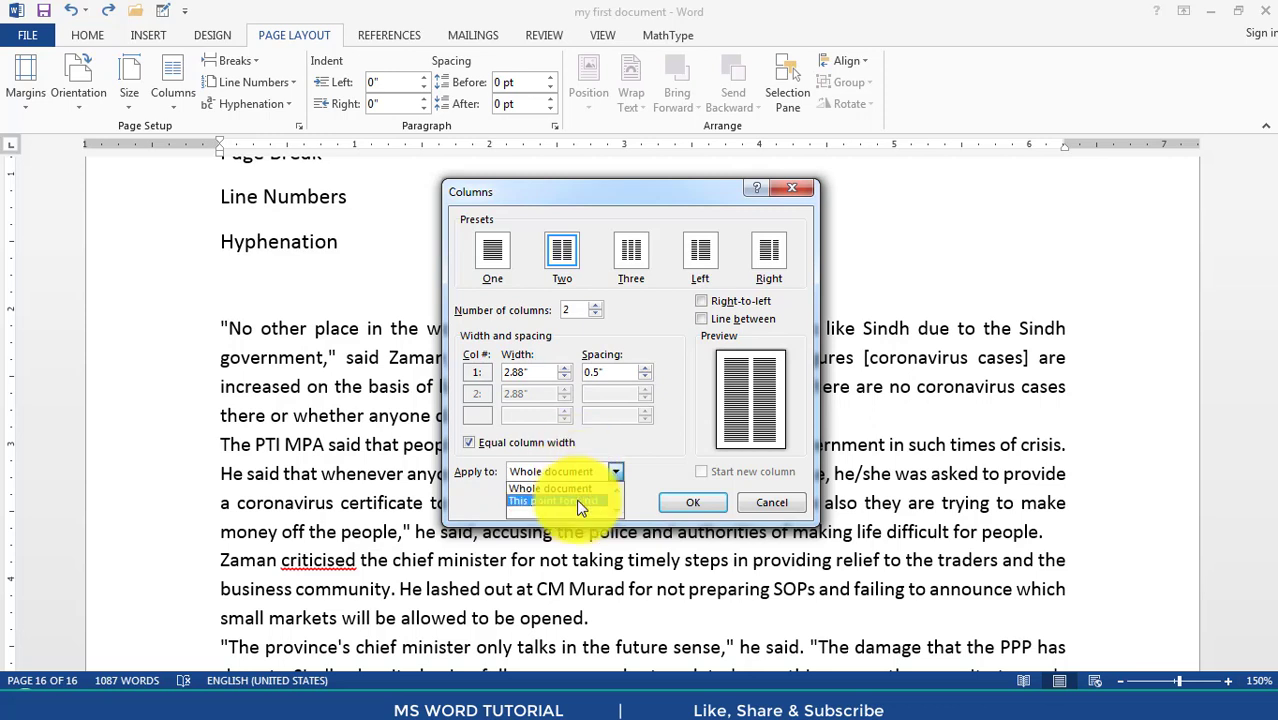
left_click(578, 505)
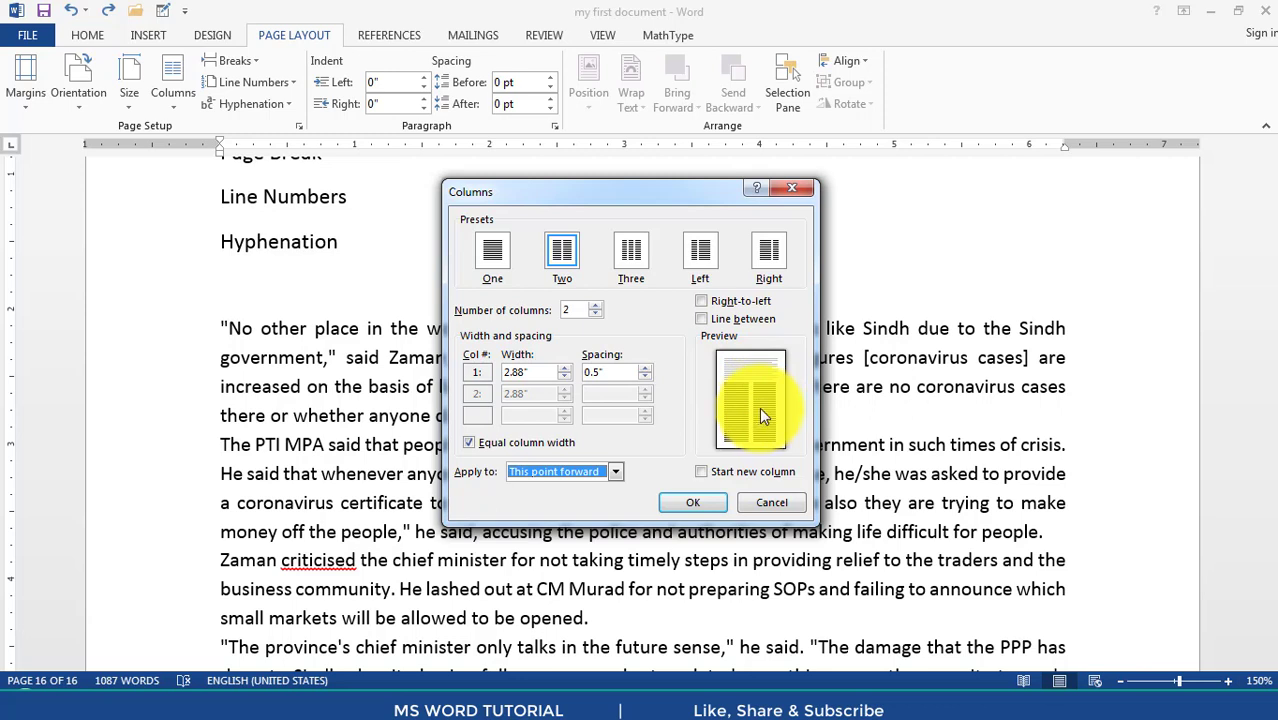
left_click(738, 328)
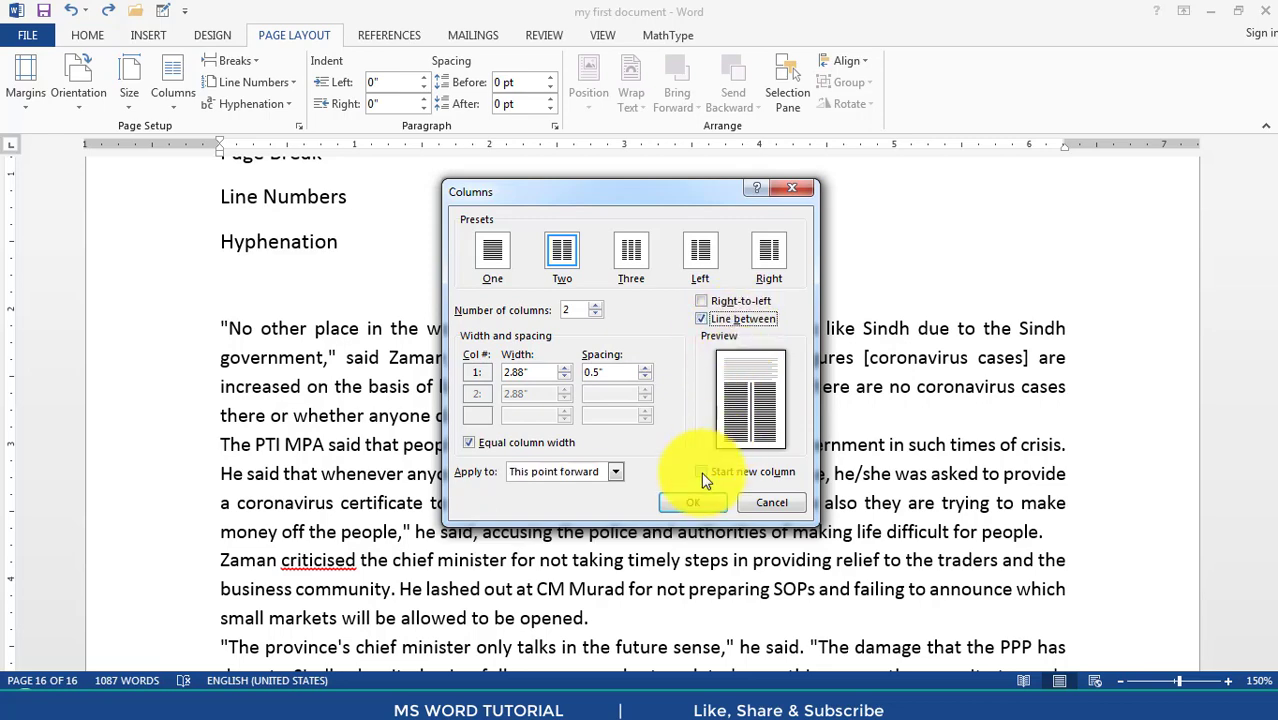
left_click(704, 501)
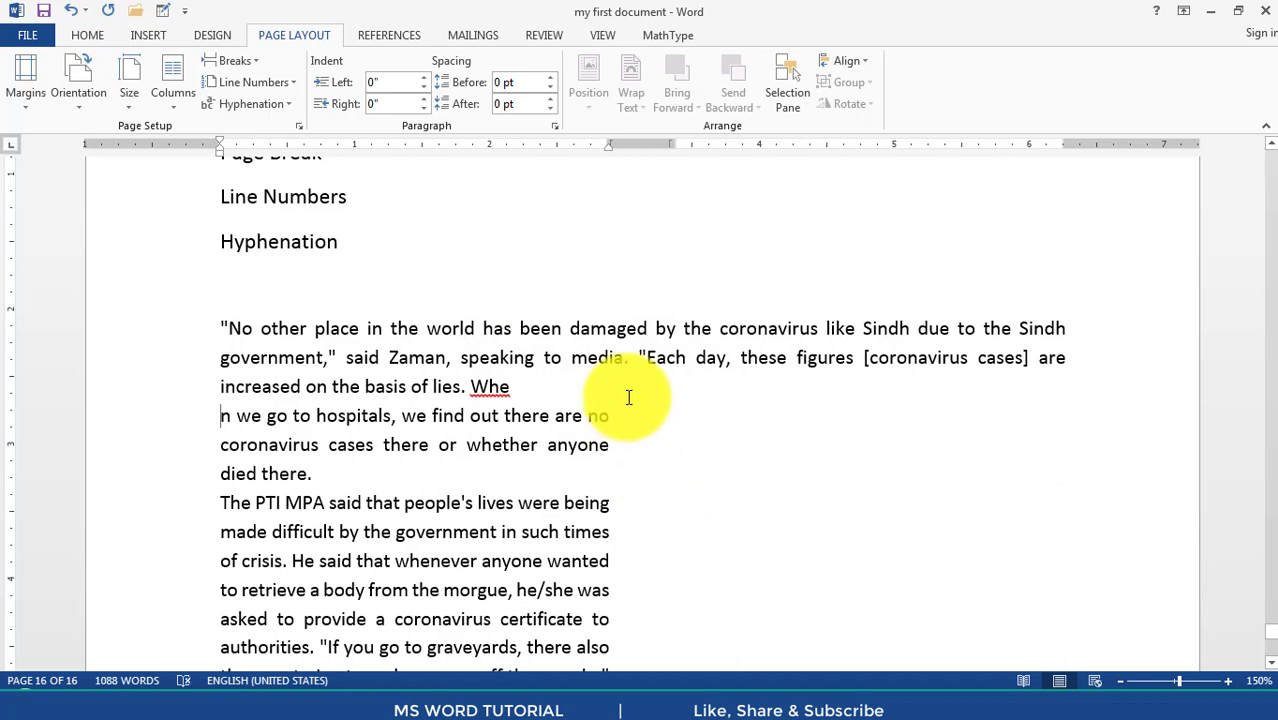
- Examine how the article text is laid out before and after the point where the two-column section begins
left_click(519, 387)
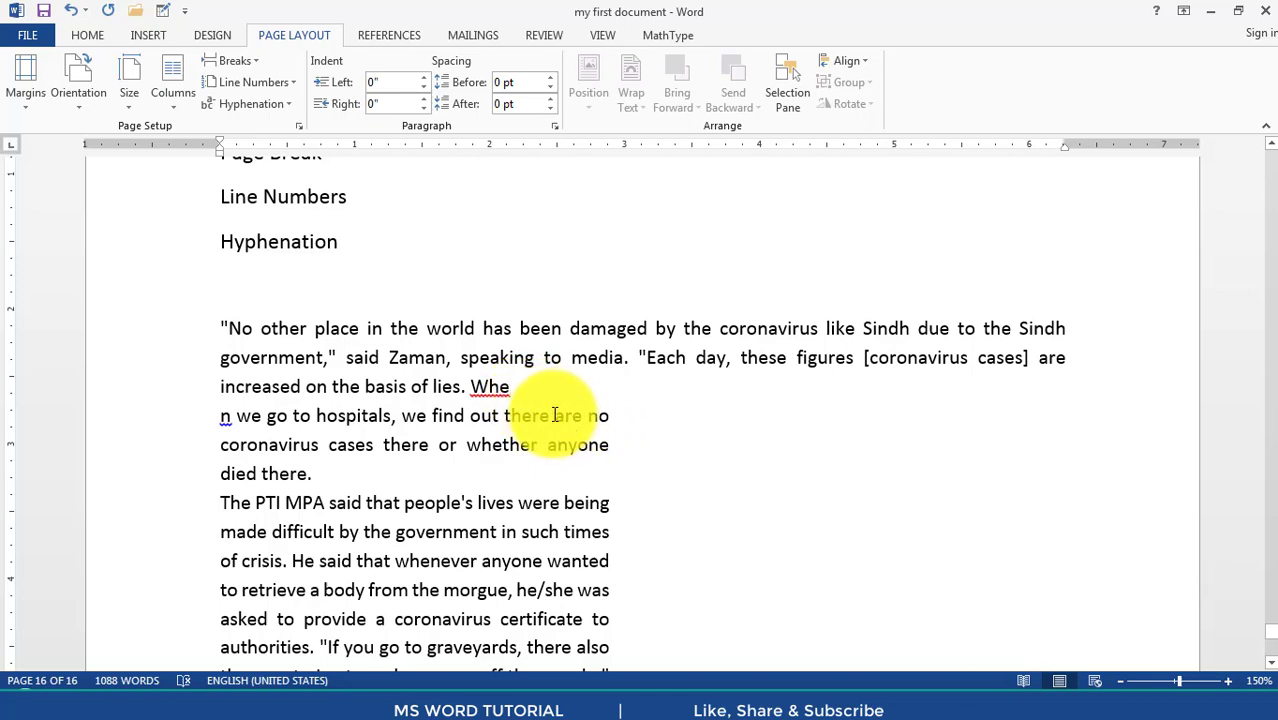
scroll(683, 440, "down", 1)
scroll(683, 440, "down", 3)
scroll(639, 413, "up", 2)
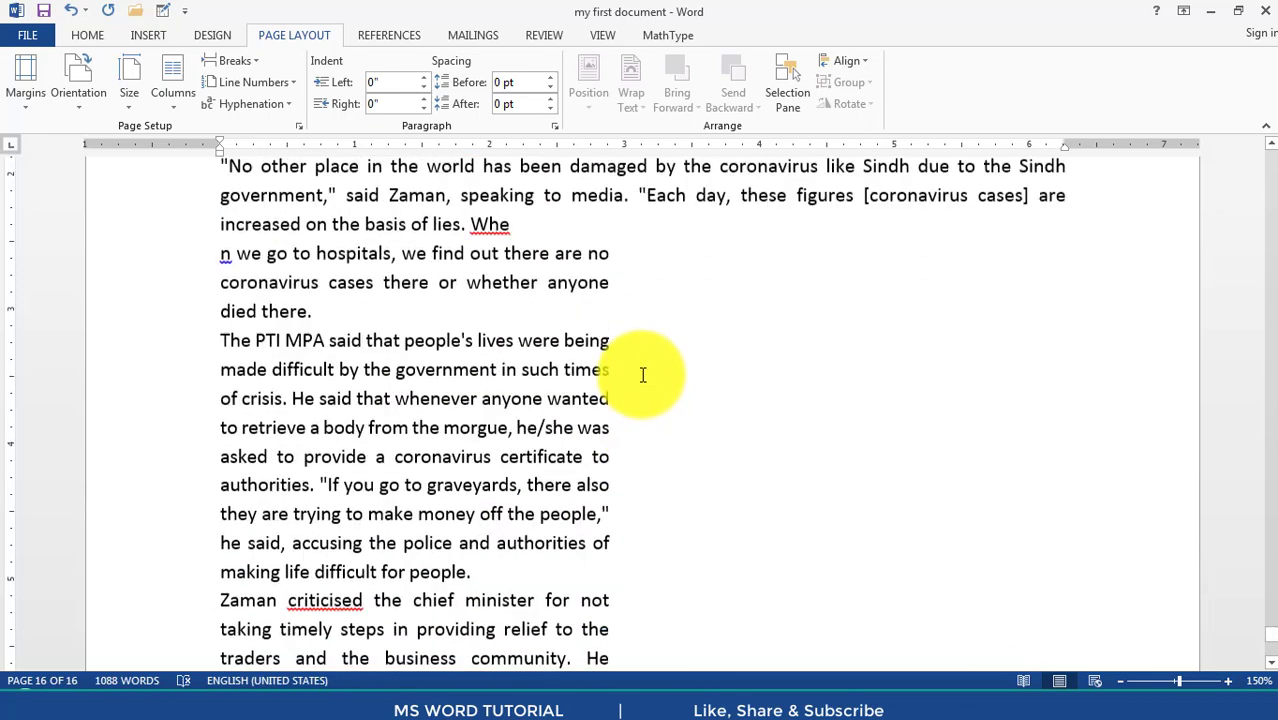
left_click(610, 400)
scroll(633, 358, "down", 5)
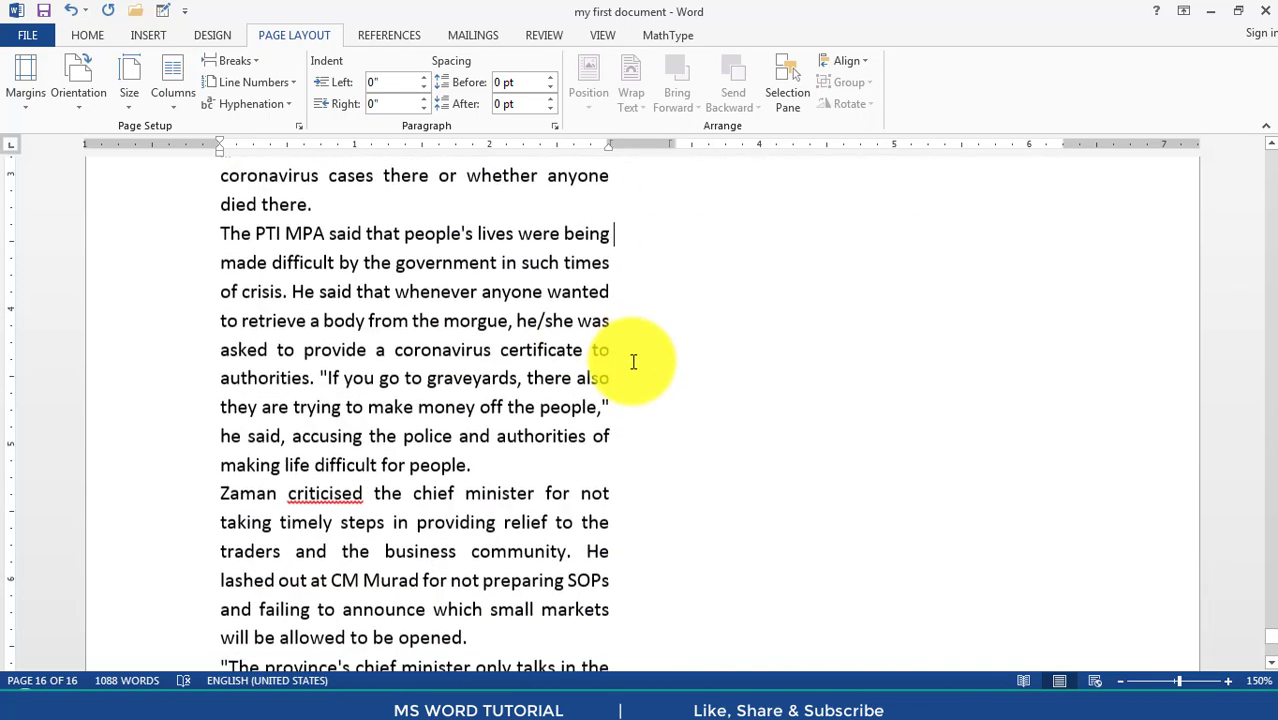
- Undo the two-column layout applied from the word "When" forward in the first article paragraph
scroll(633, 365, "up", 6)
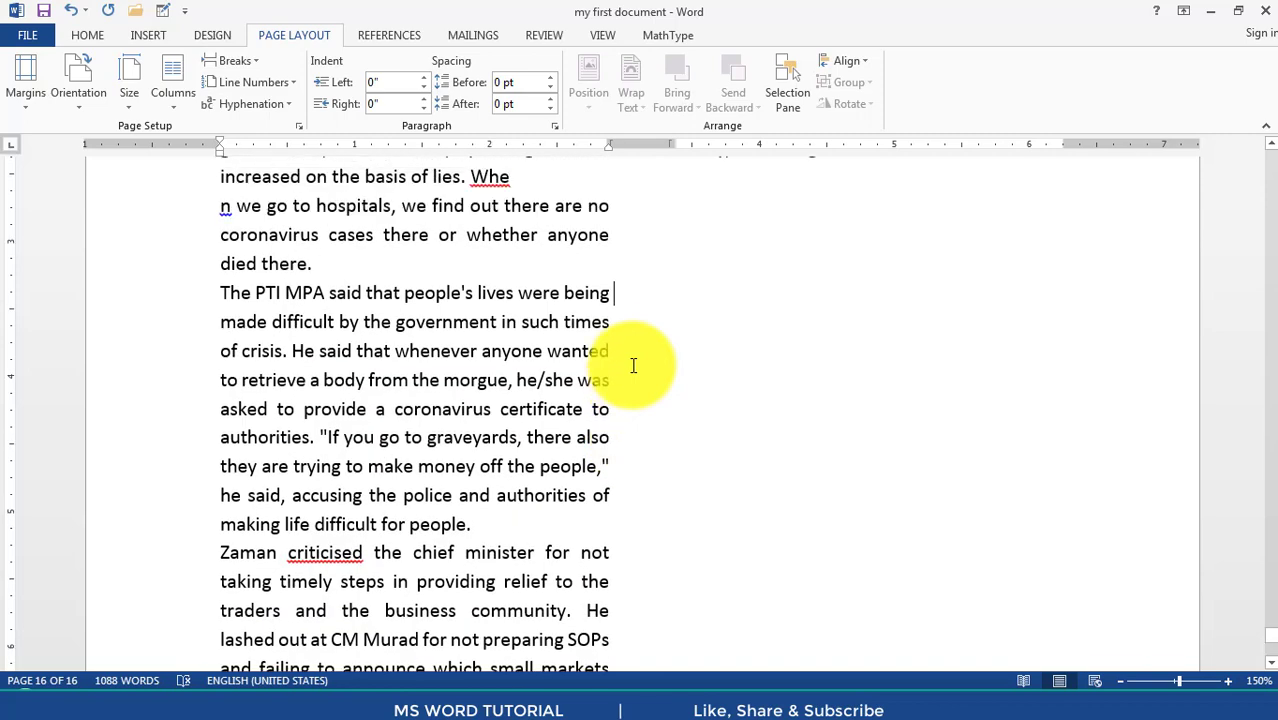
scroll(617, 363, "up", 1)
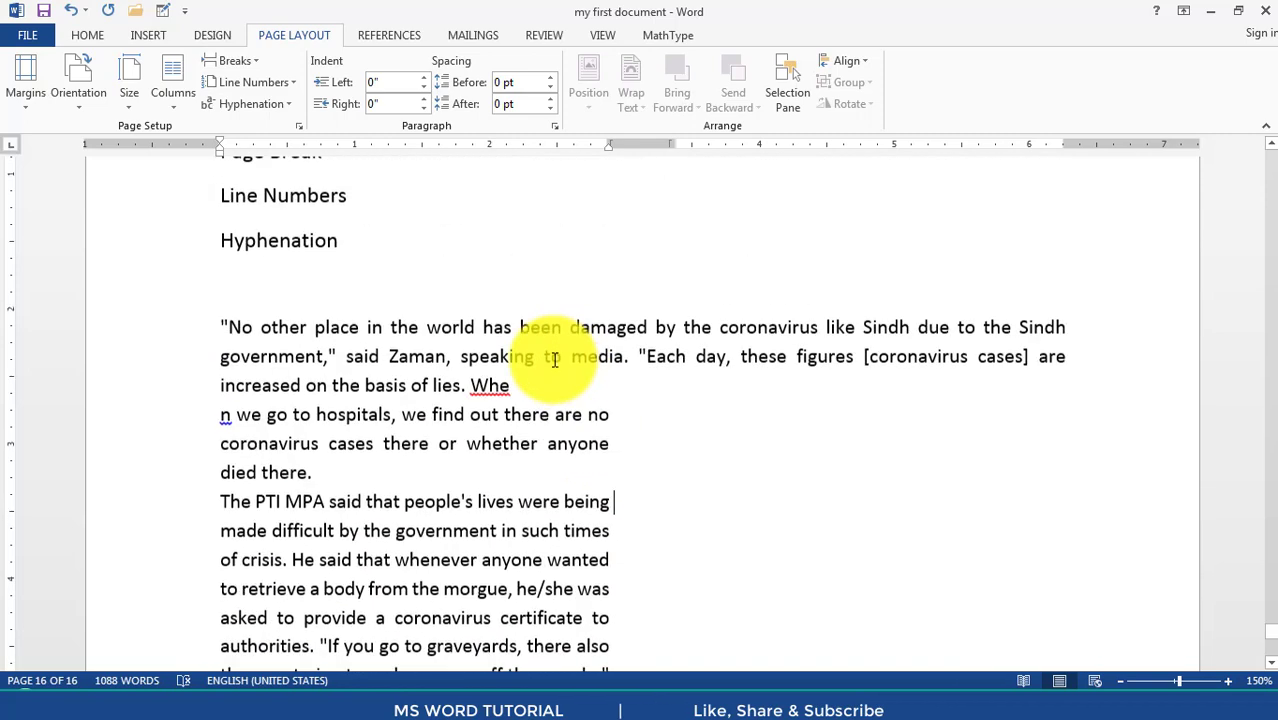
triple_click(458, 360)
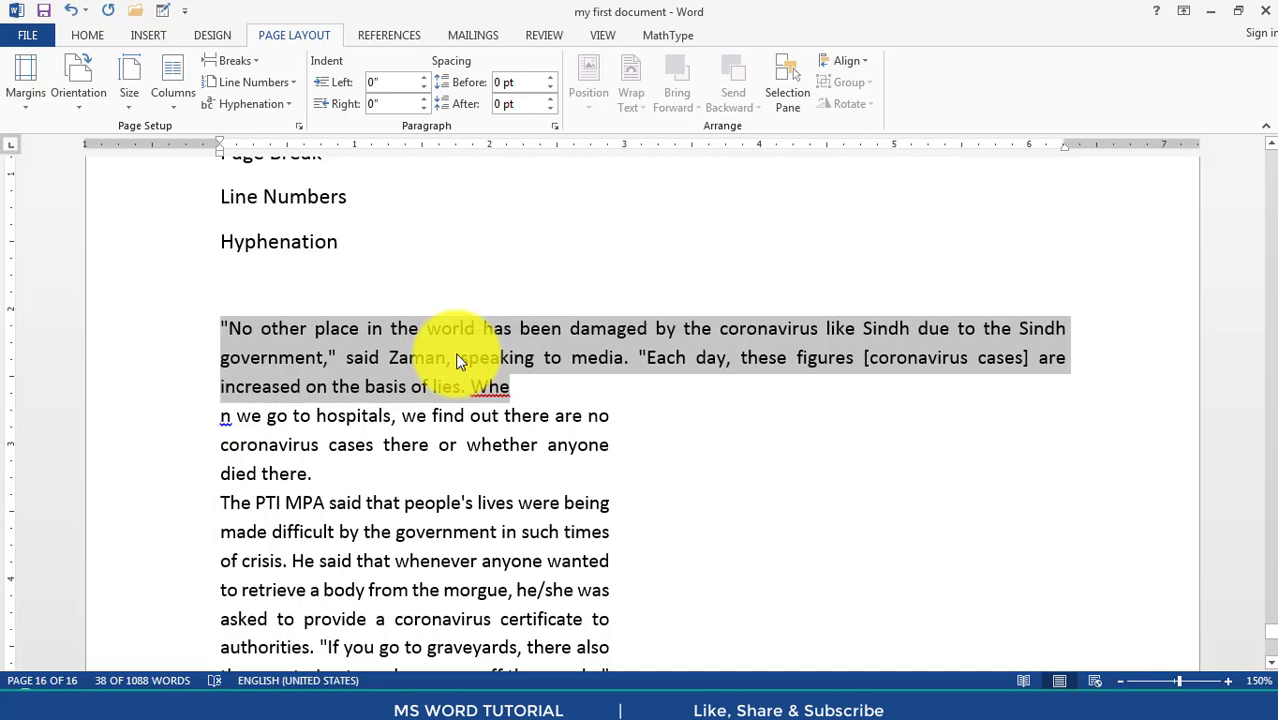
key("ctrl+z")
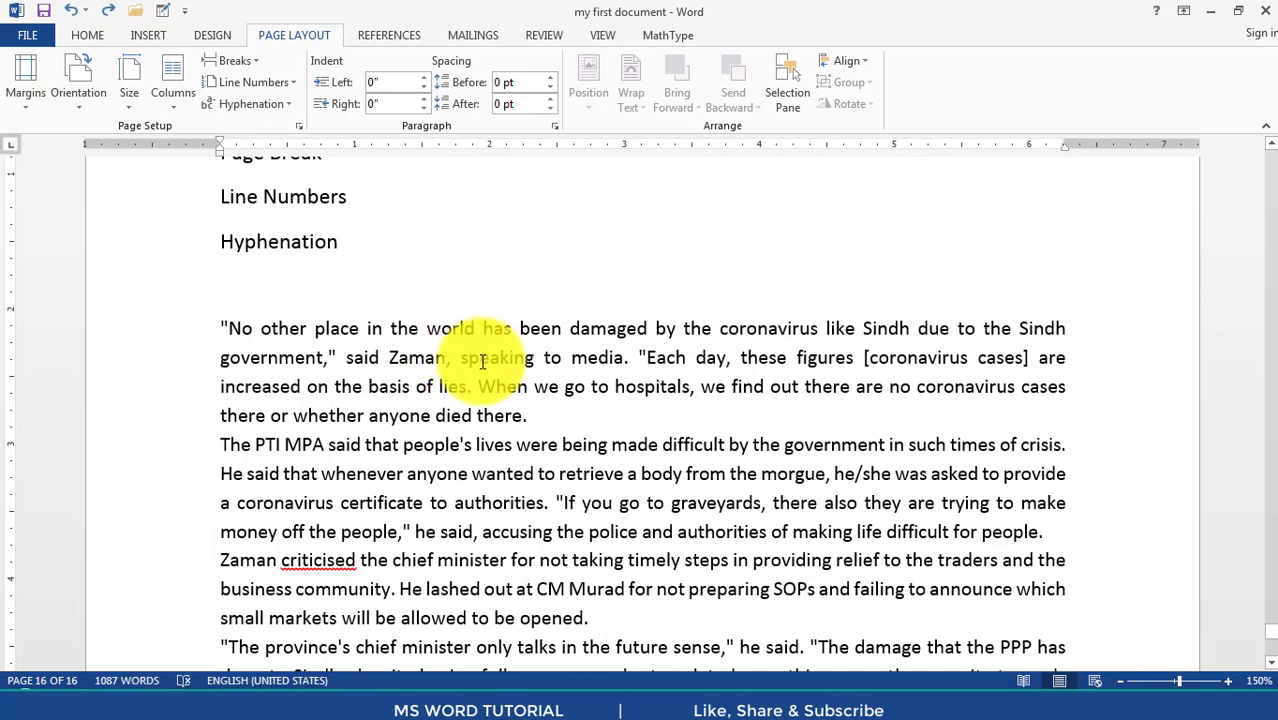
- Insert a page break after the "Page Break" line so that "Line Numbers" starts on a new page
scroll(470, 342, "up", 1)
left_click(155, 223)
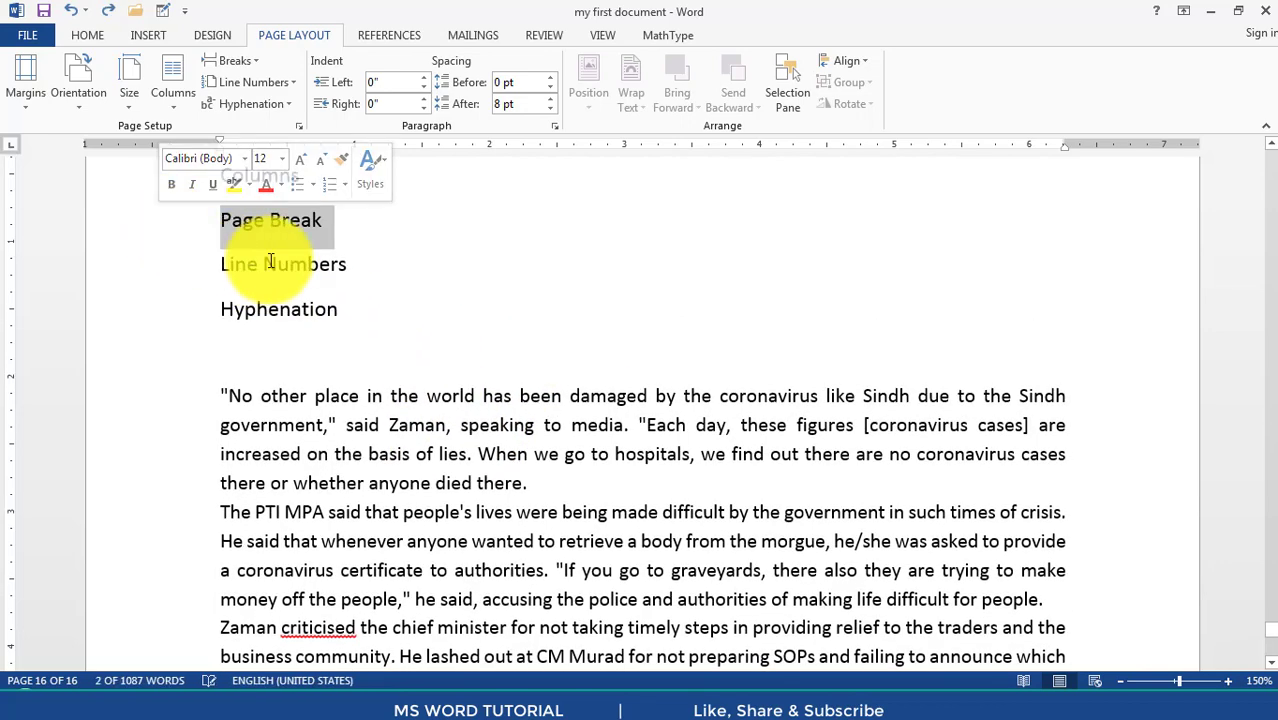
left_click(320, 222)
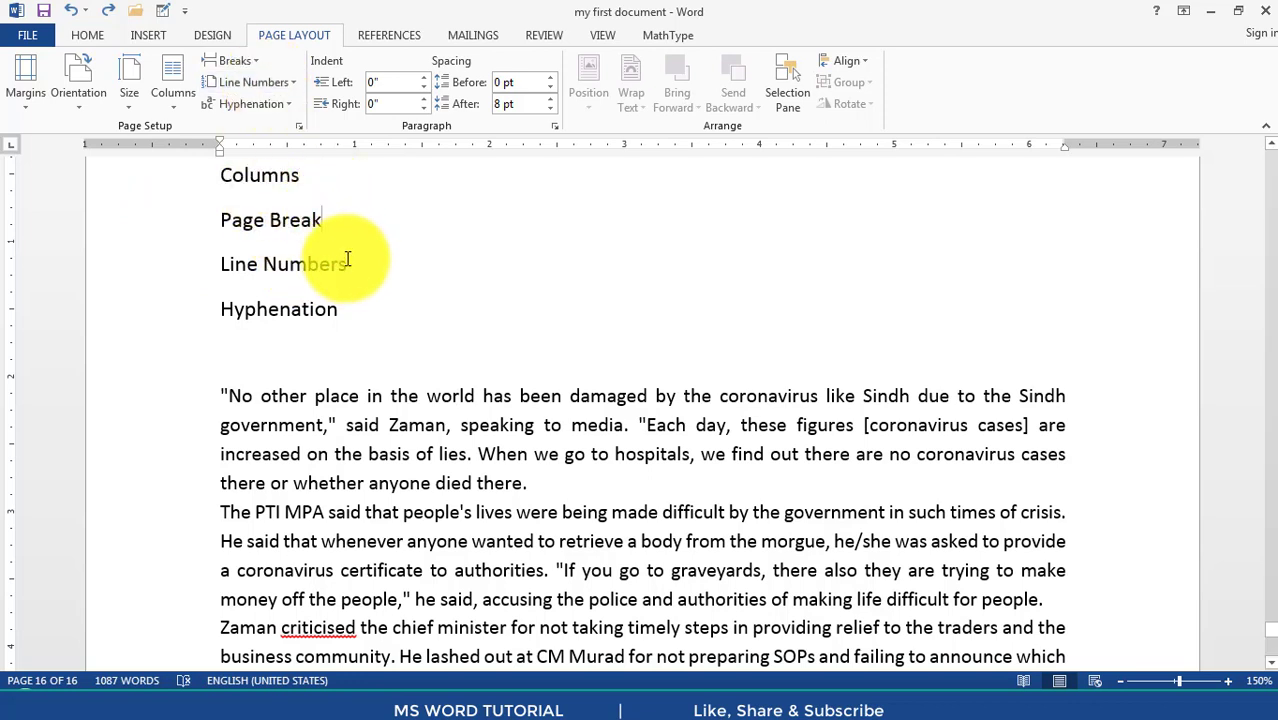
key("ctrl+Return")
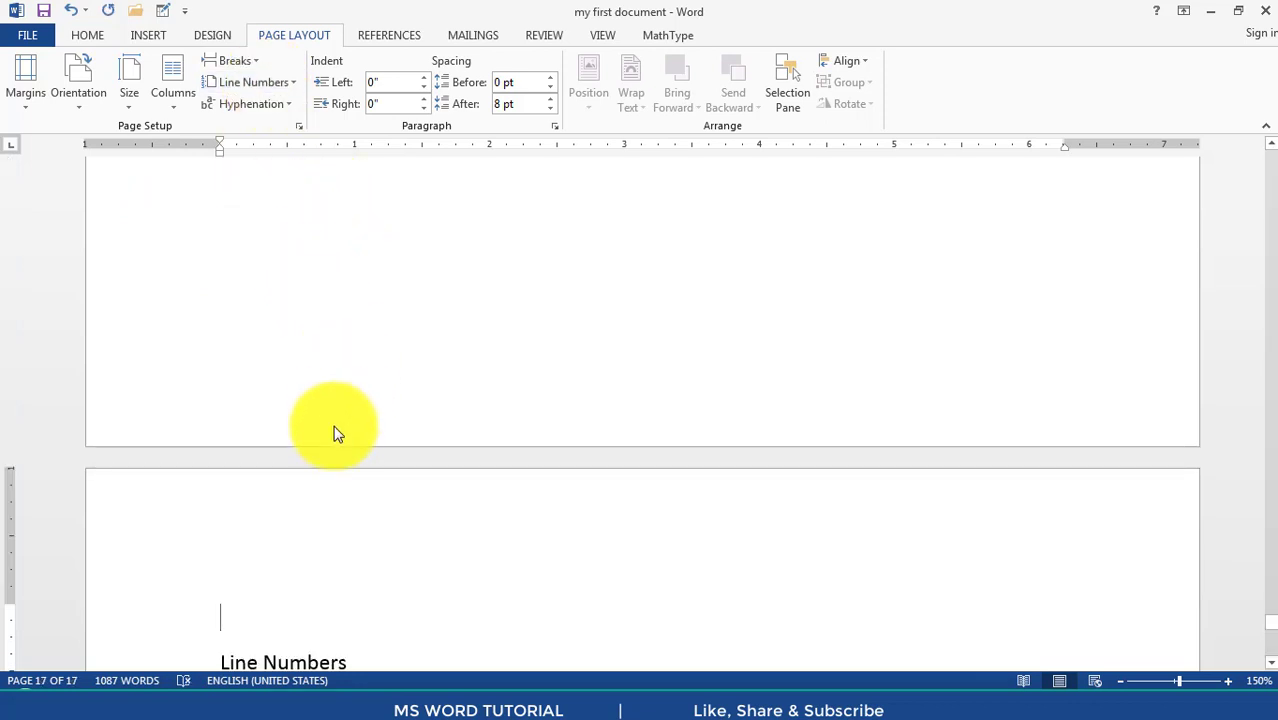
scroll(350, 440, "down", 1)
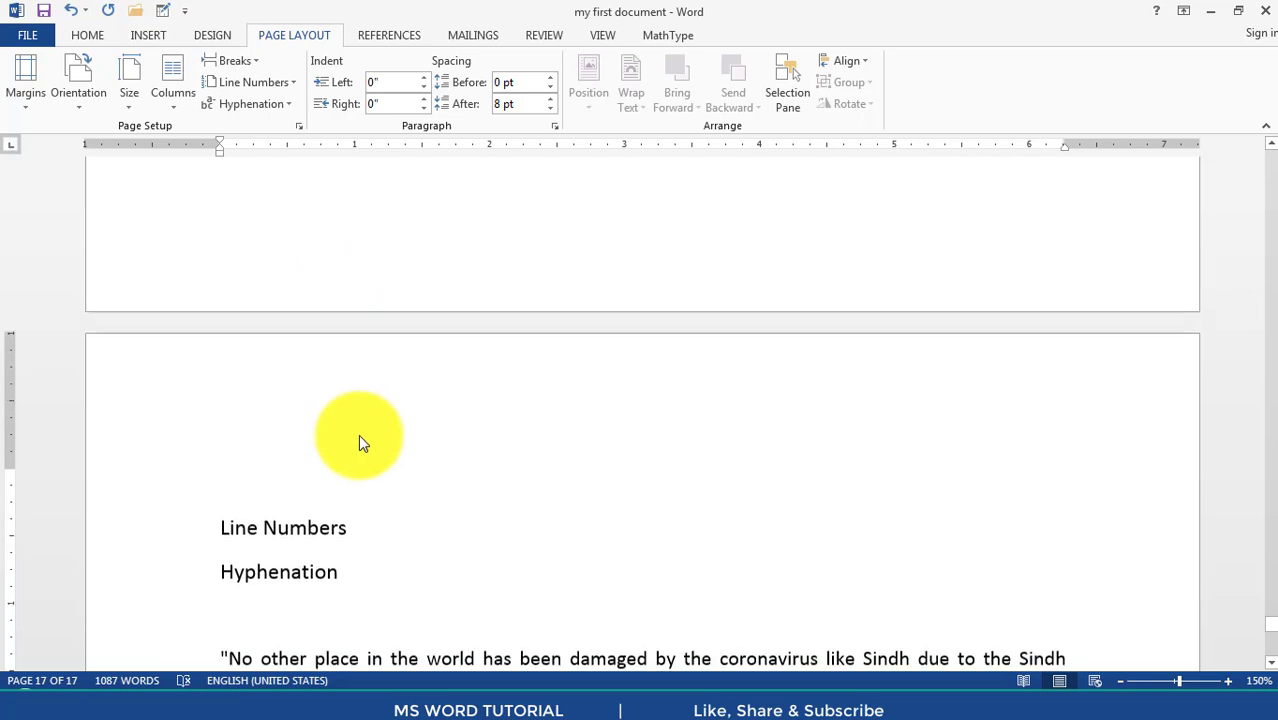
- Show the formatting marks and examine the page break below the "Page Break" line
left_click(90, 36)
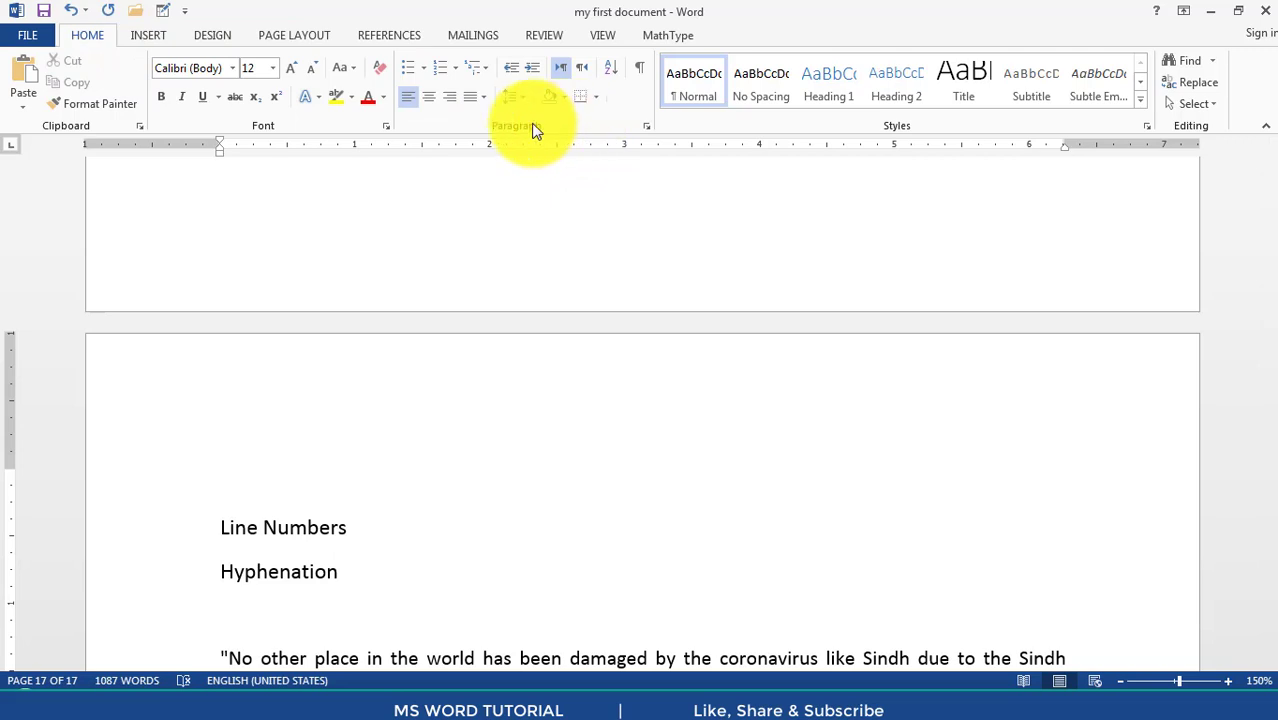
left_click(638, 70)
scroll(487, 268, "up", 6)
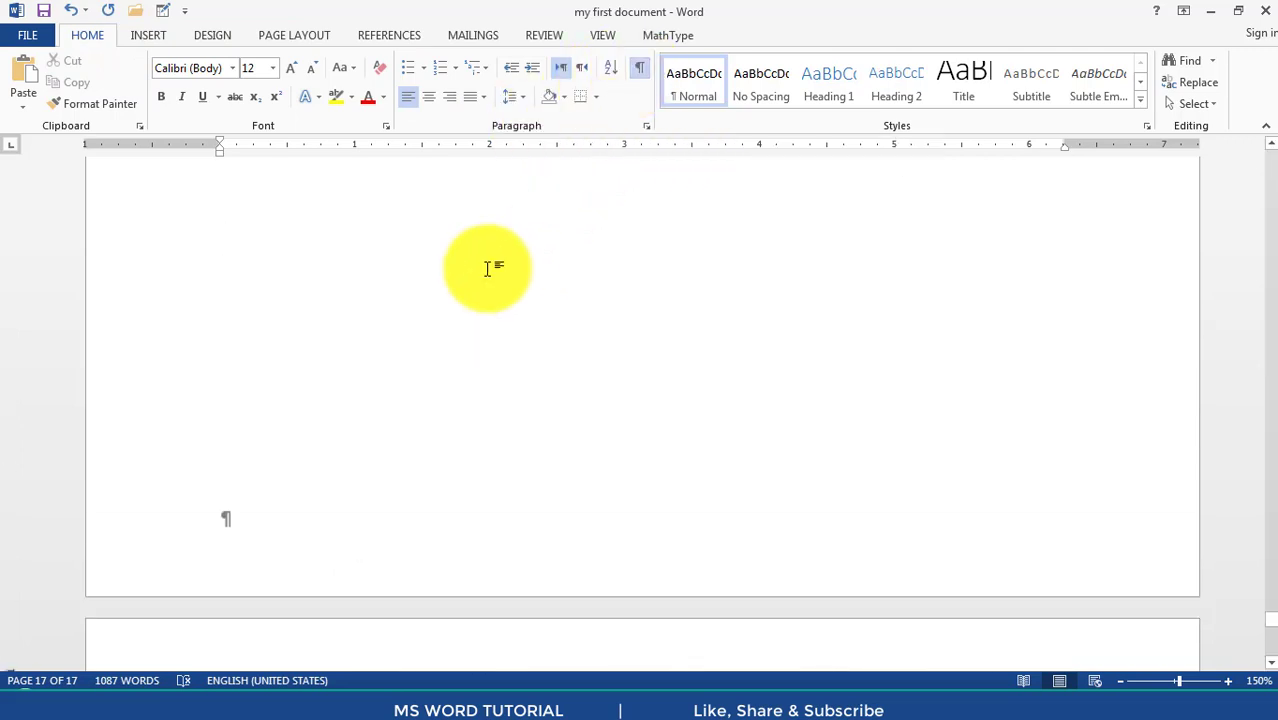
scroll(439, 268, "up", 5)
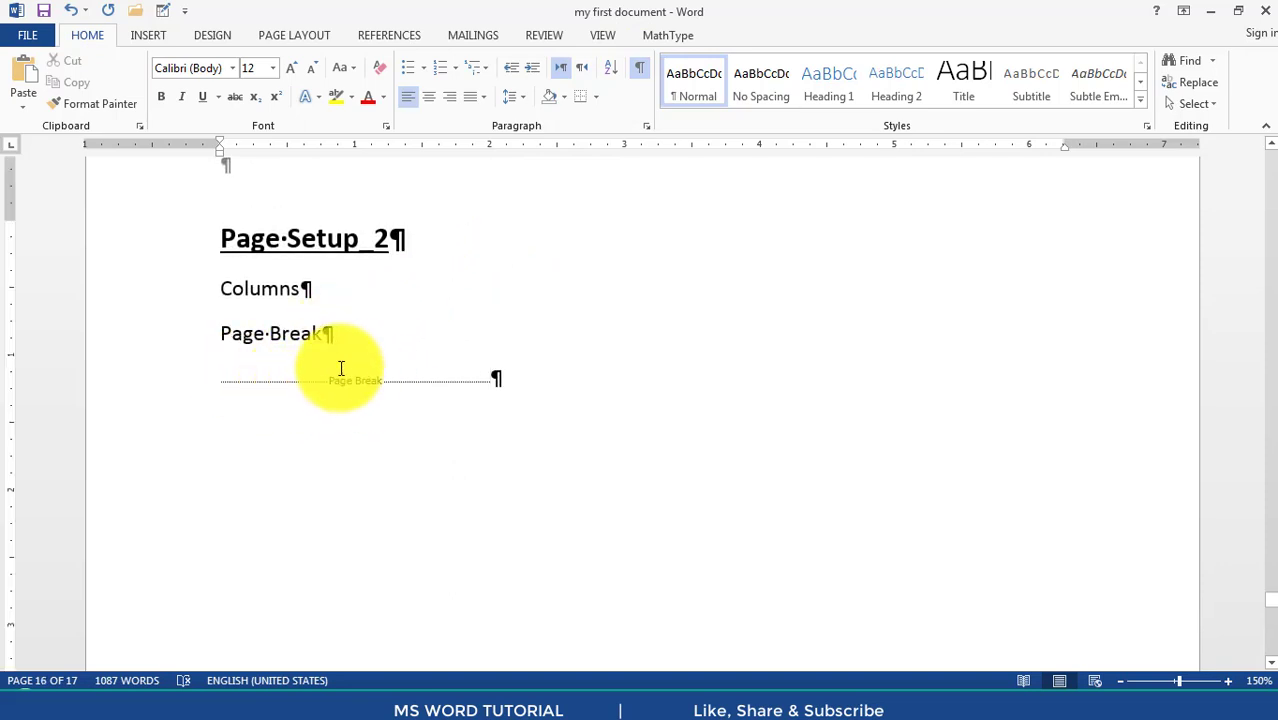
scroll(337, 367, "down", 10)
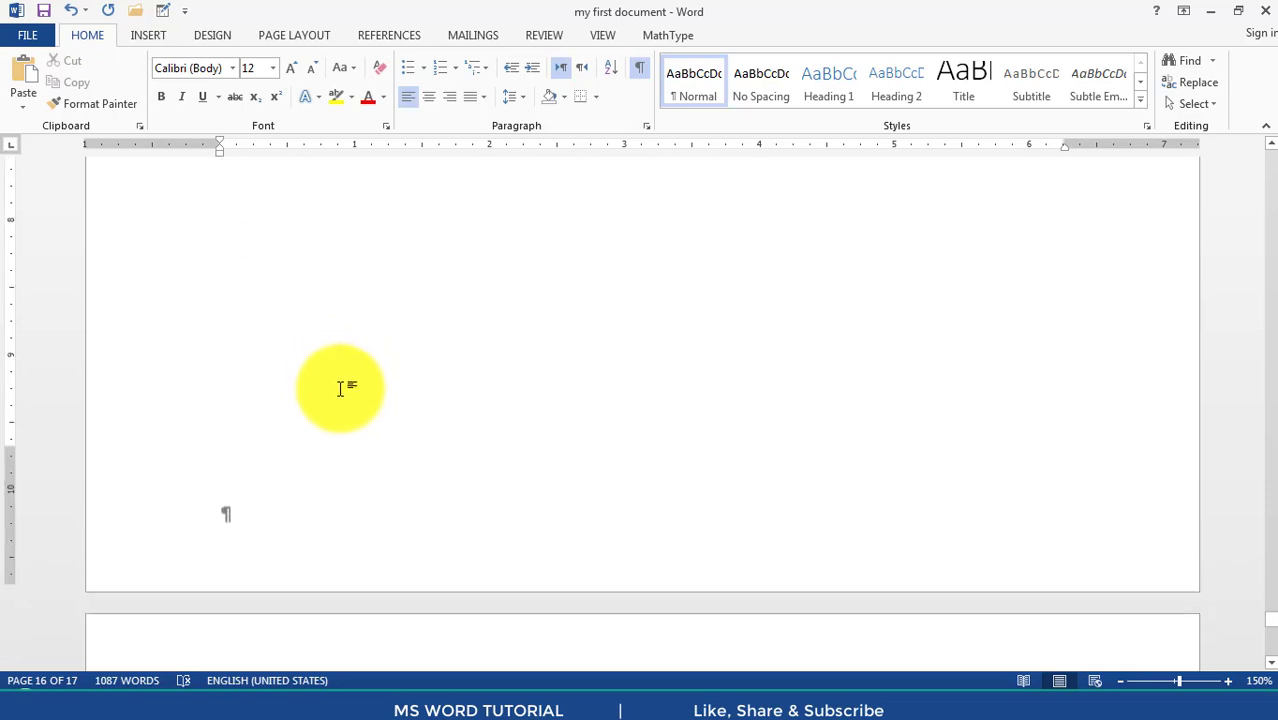
scroll(342, 392, "down", 3)
- Insert a page break at the end of the "Line Numbers" line using the Page option of Breaks
left_click(376, 325)
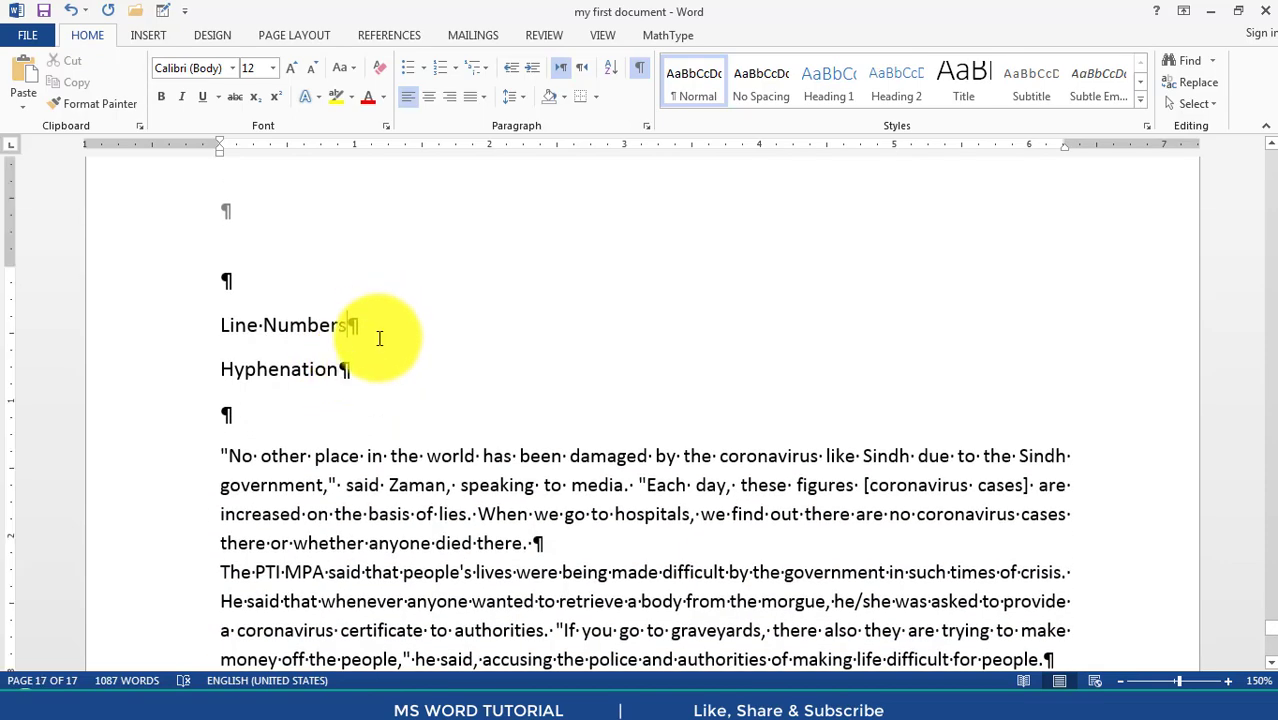
left_click(318, 38)
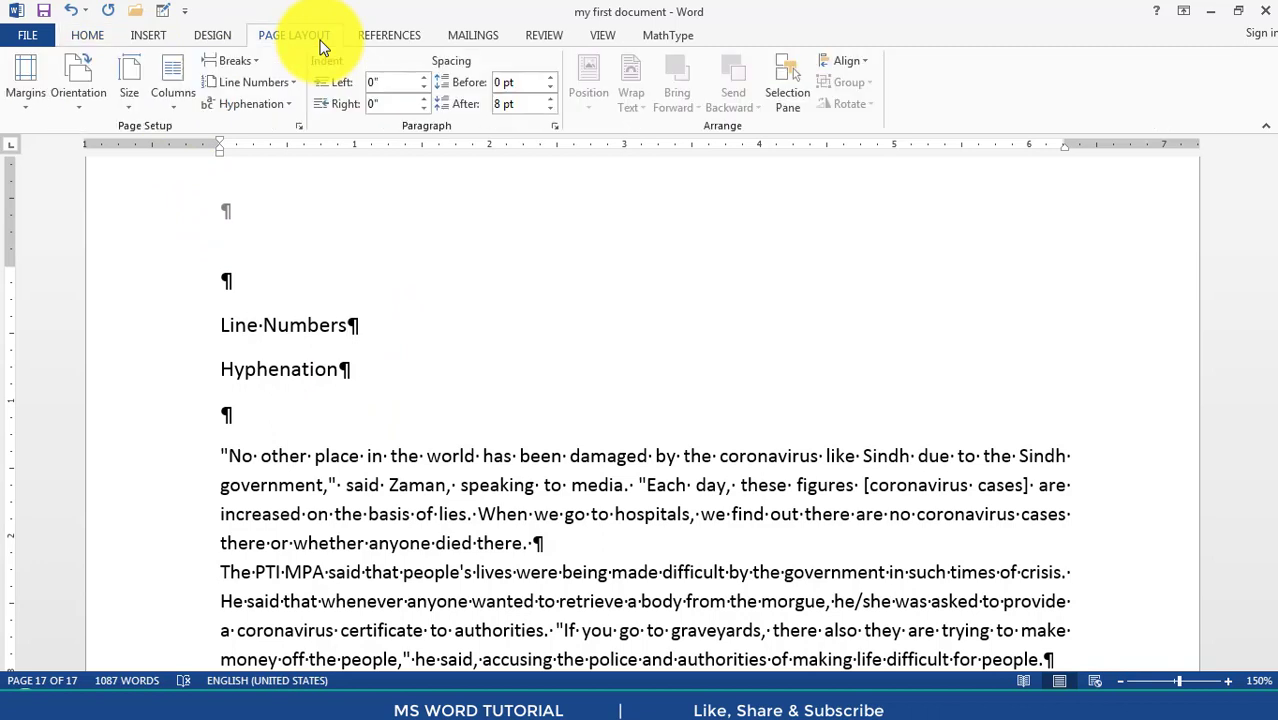
left_click(255, 62)
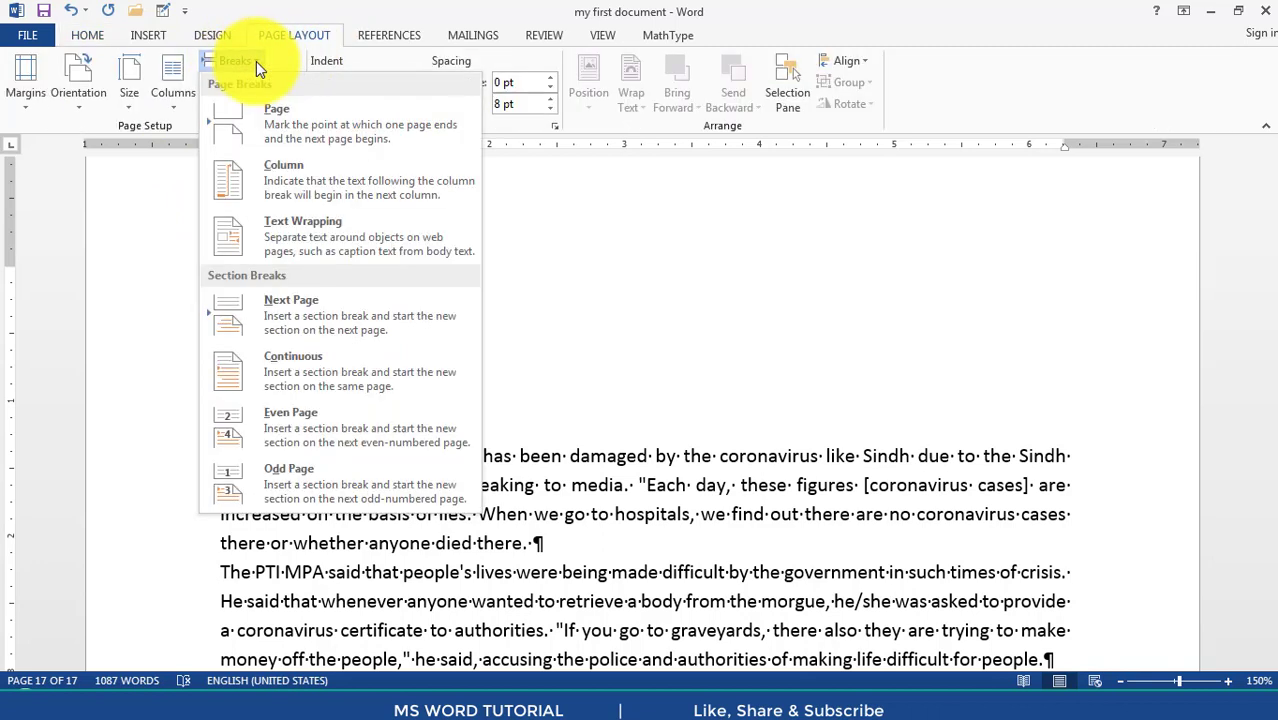
left_click(310, 135)
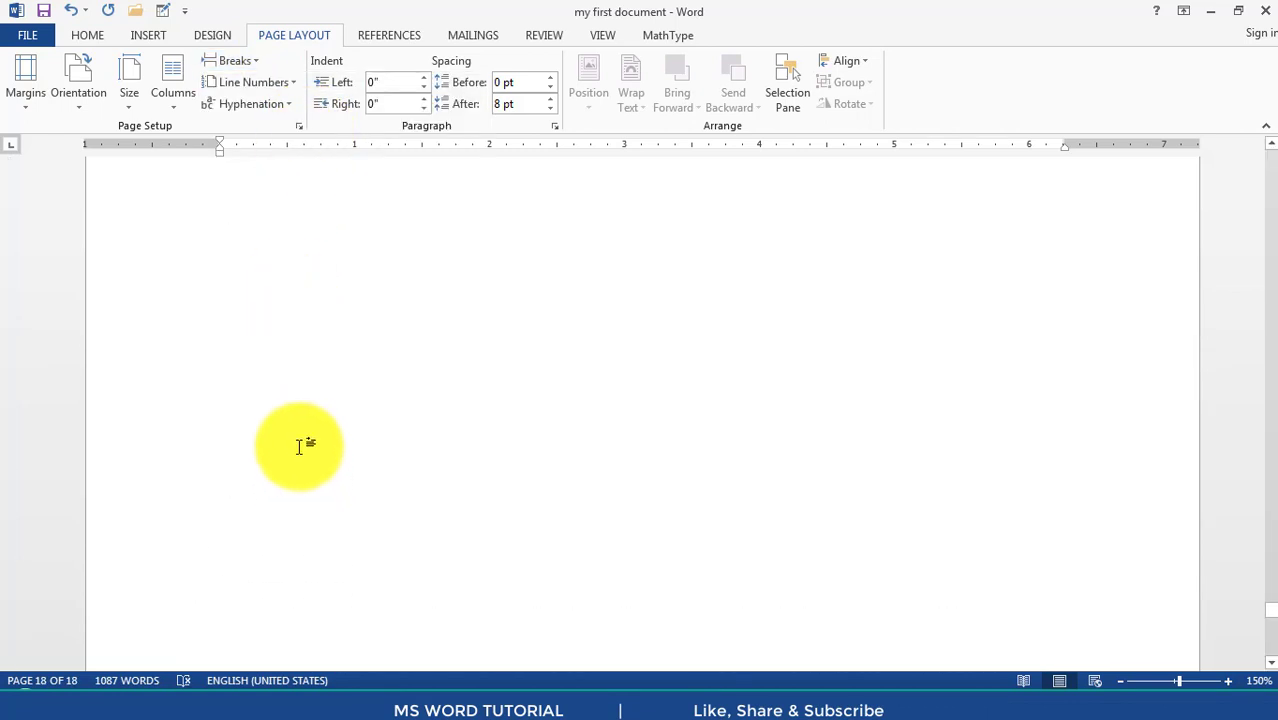
- Examine the page break after "Line Numbers", the text moved to the following page, and the available break types
scroll(300, 446, "up", 5)
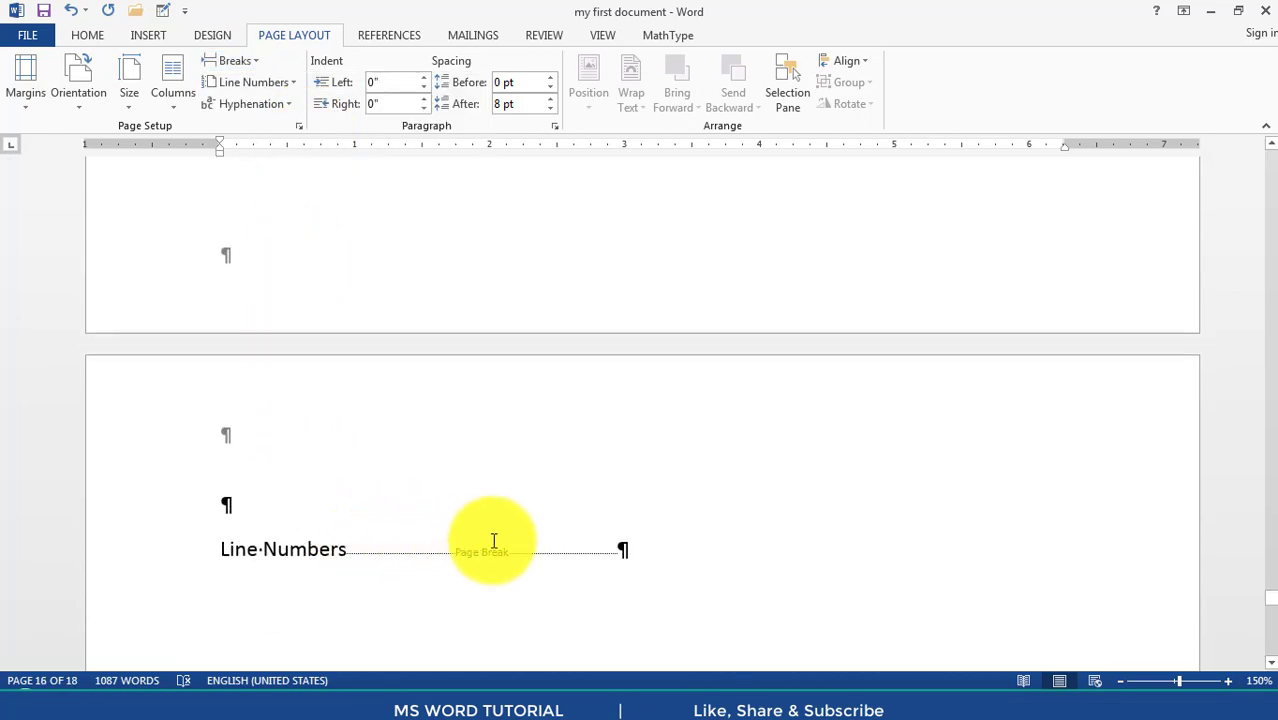
left_click(278, 548)
scroll(321, 530, "down", 2)
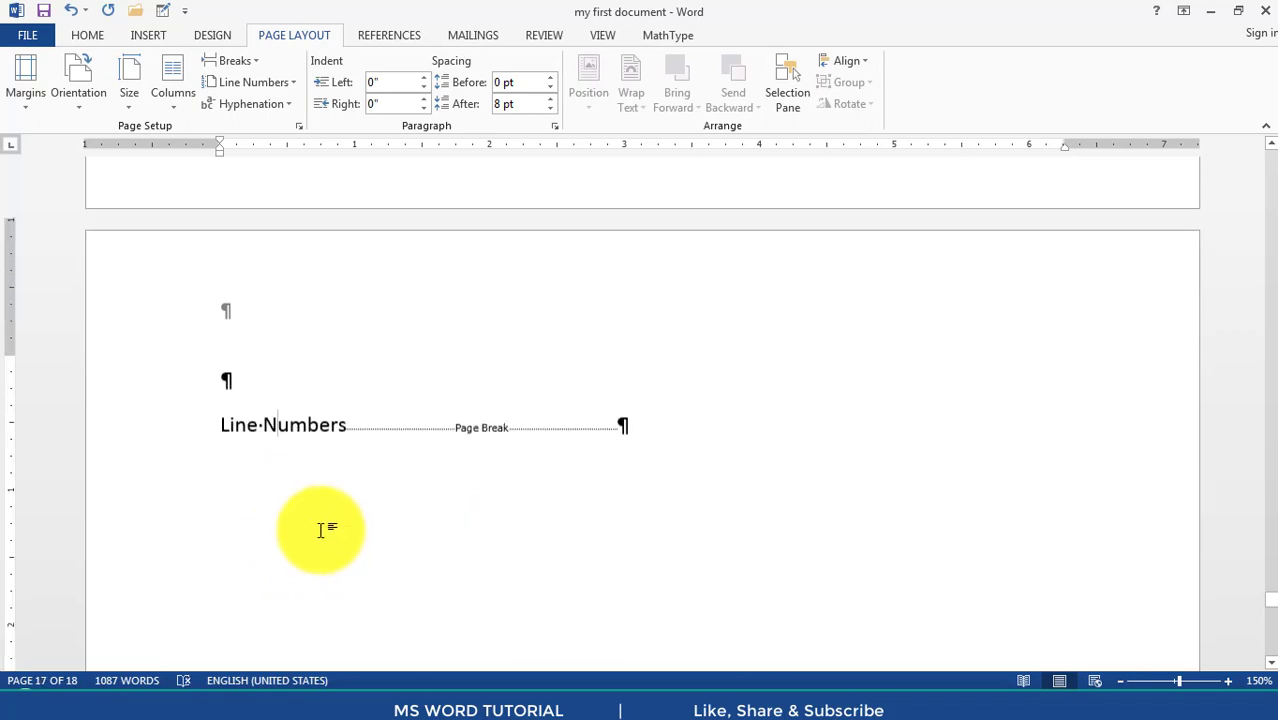
scroll(321, 530, "down", 5)
scroll(313, 515, "down", 8)
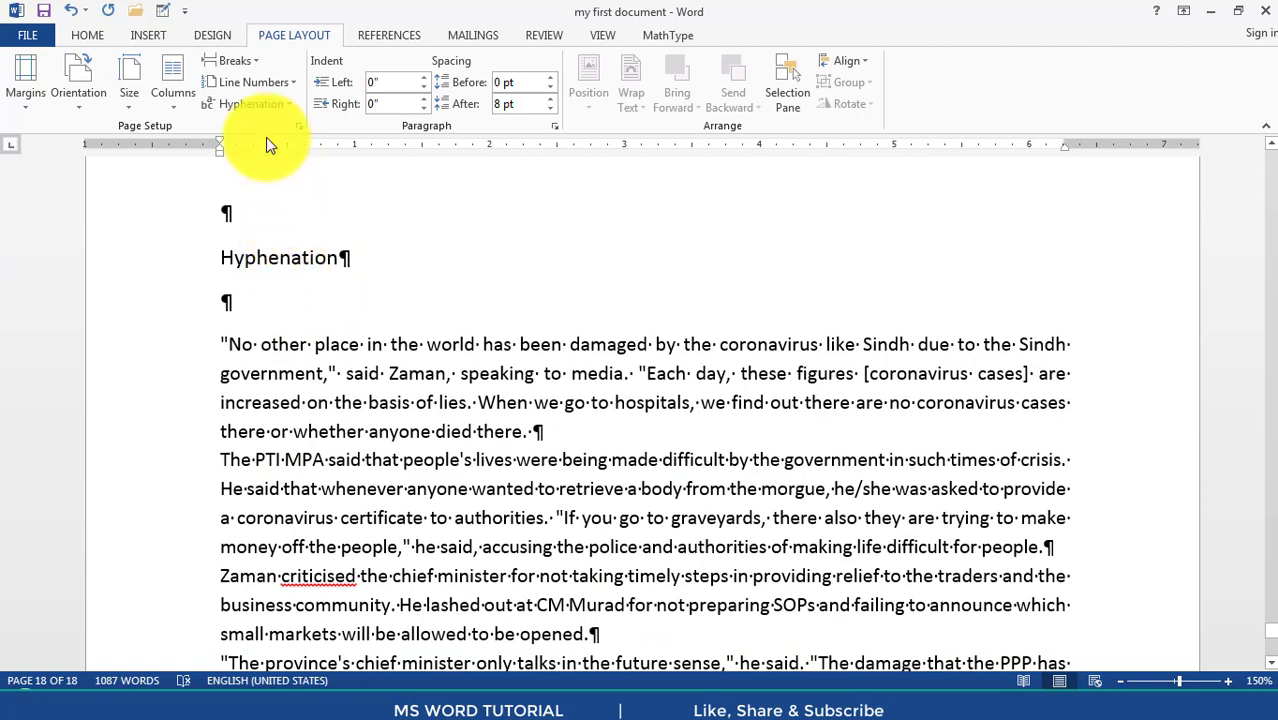
scroll(322, 290, "up", 3)
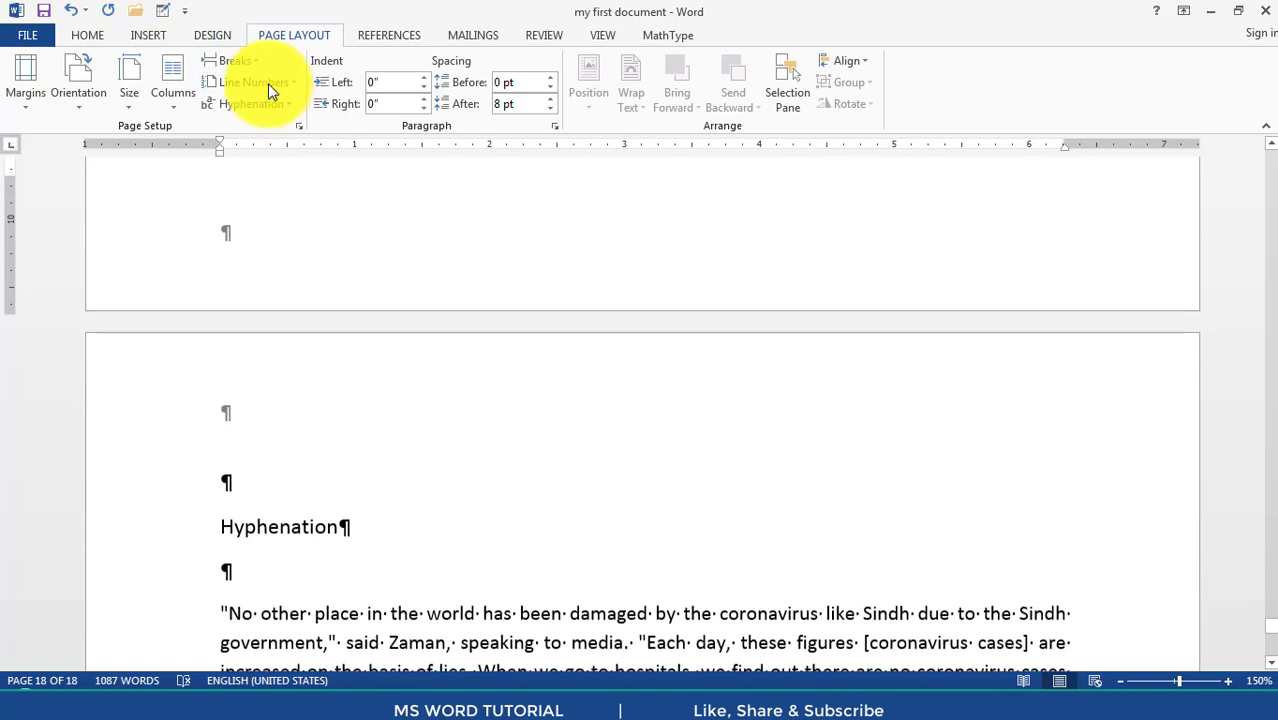
left_click(250, 62)
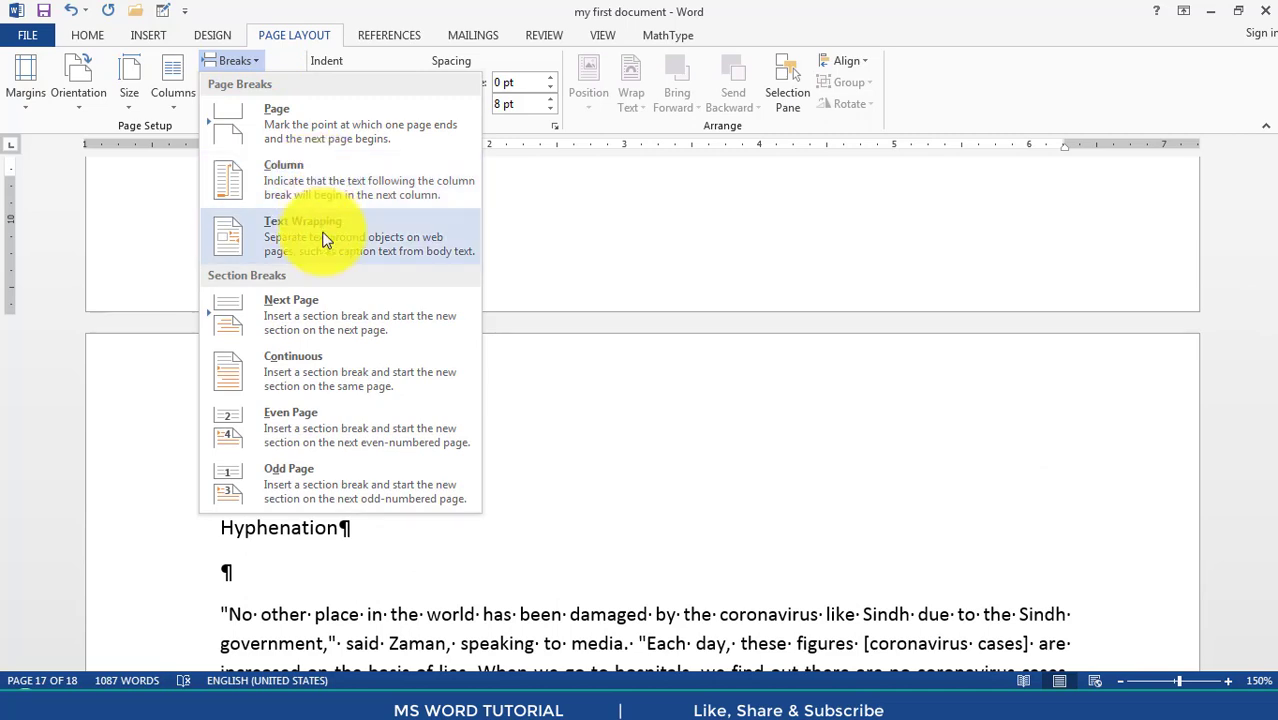
left_click(552, 255)
- Undo both page breaks, the one after "Line Numbers" and the one after "Page Break"
scroll(534, 277, "up", 5)
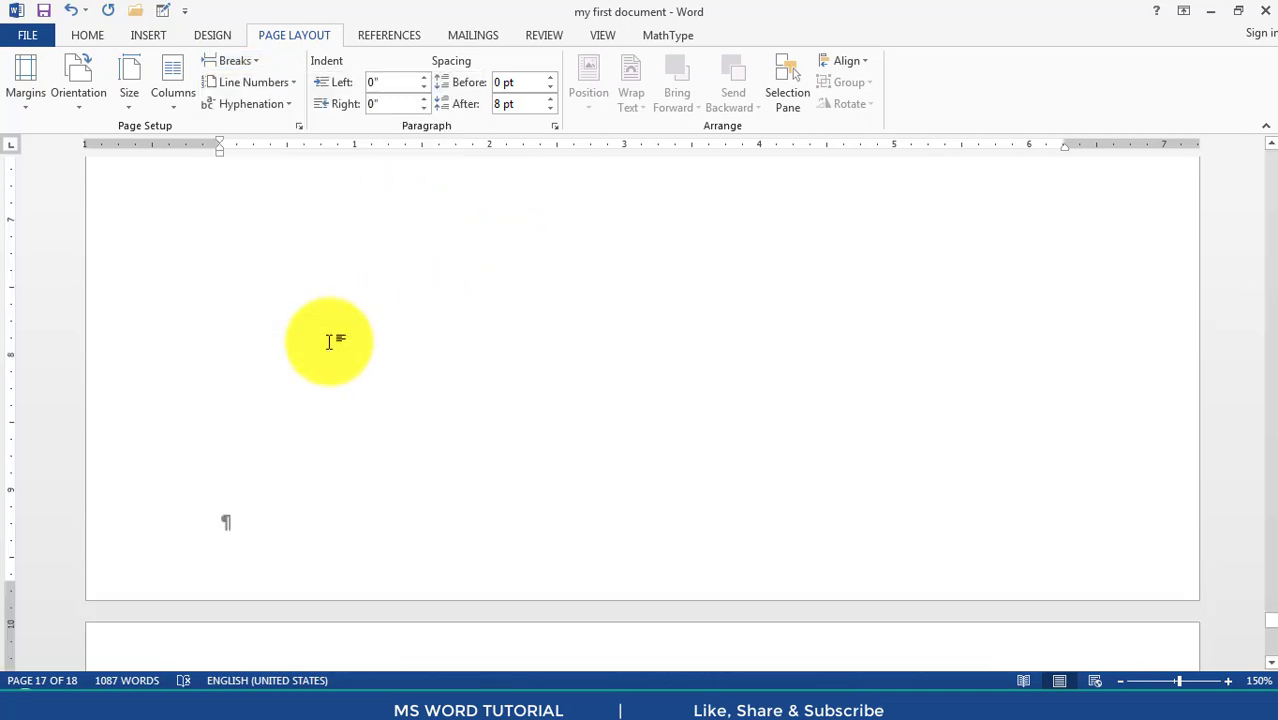
scroll(328, 340, "down", 5)
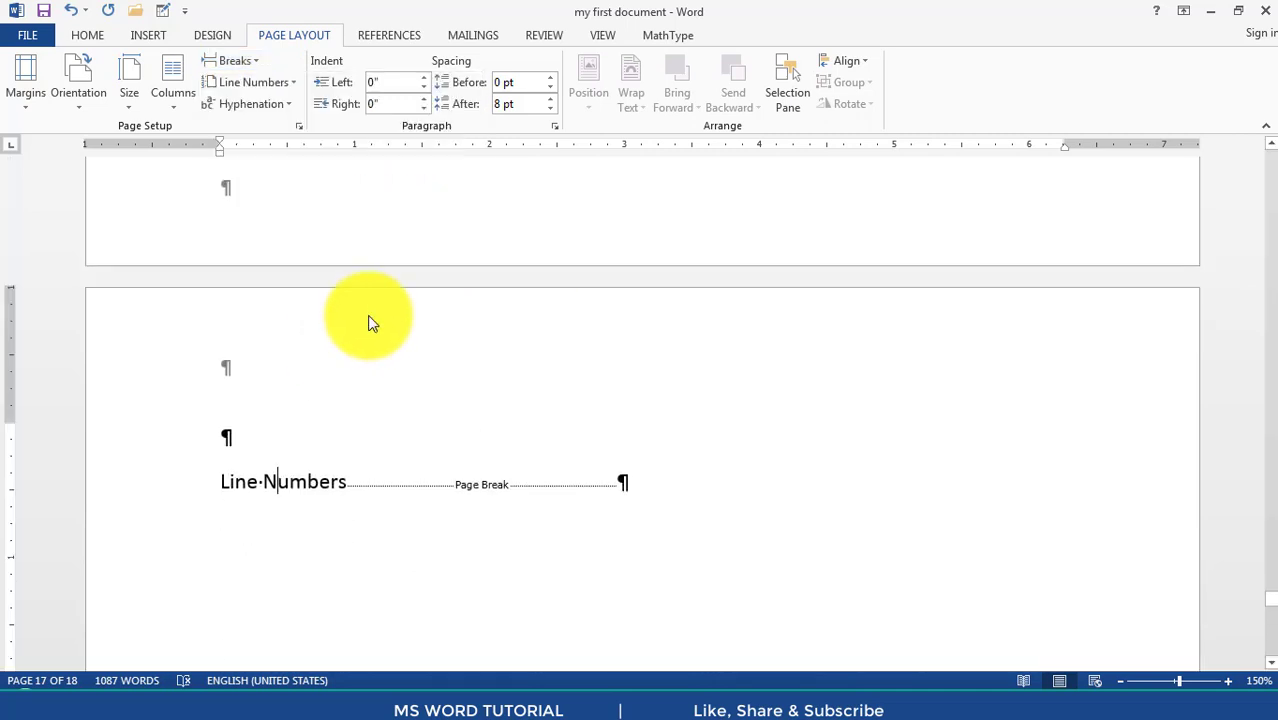
key("ctrl+z")
key("ctrl+z")
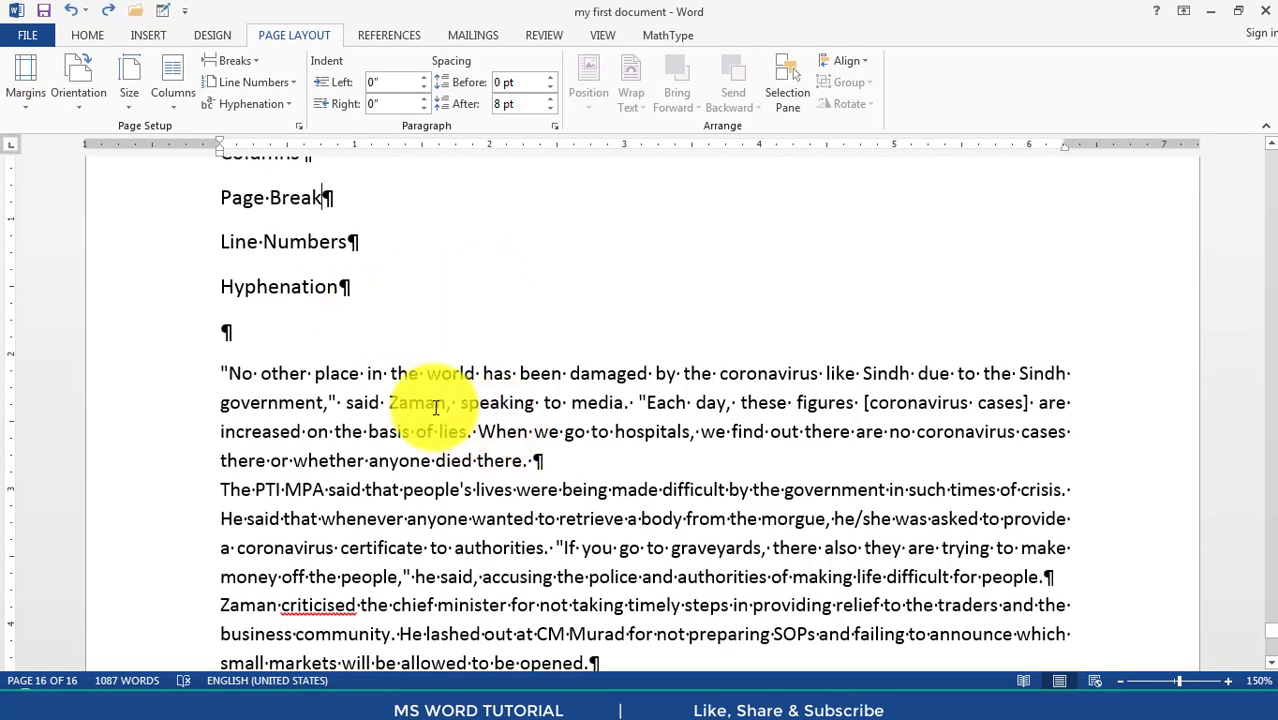
- Lay out all four article paragraphs, from "No other place" to "he added.", in two columns after trying three columns
left_click(205, 372)
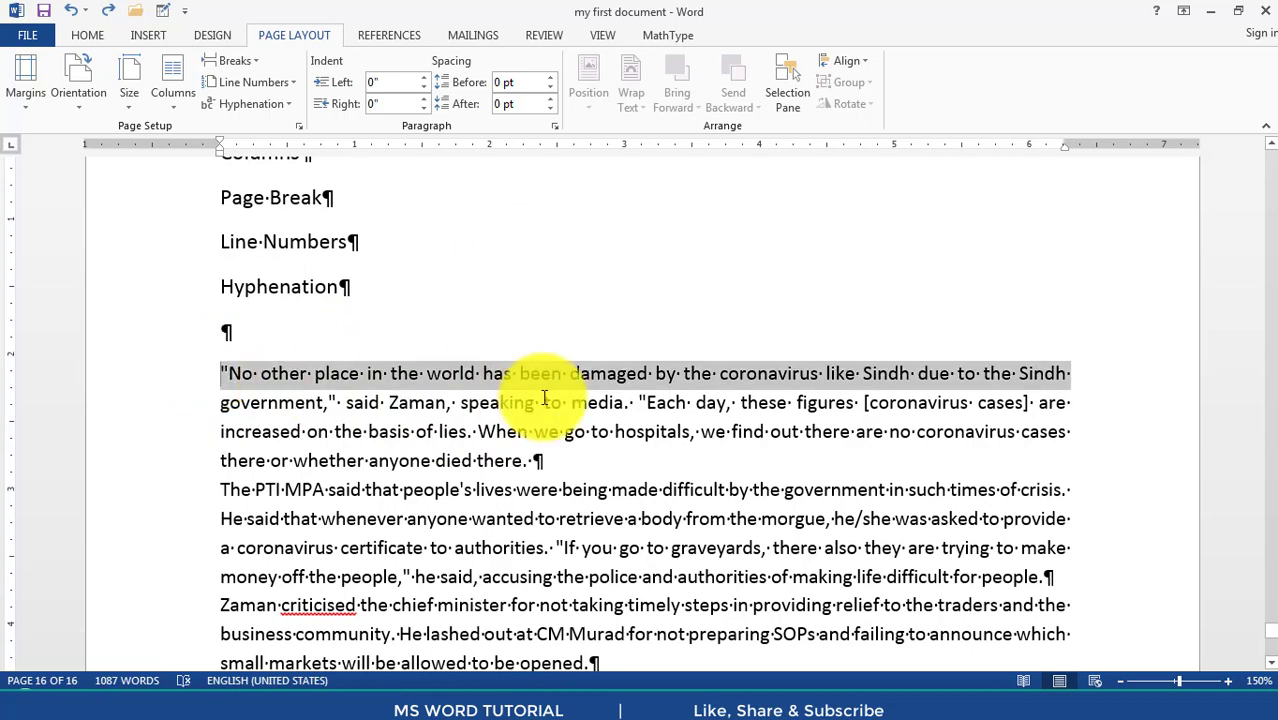
left_click_drag(557, 420, 571, 456)
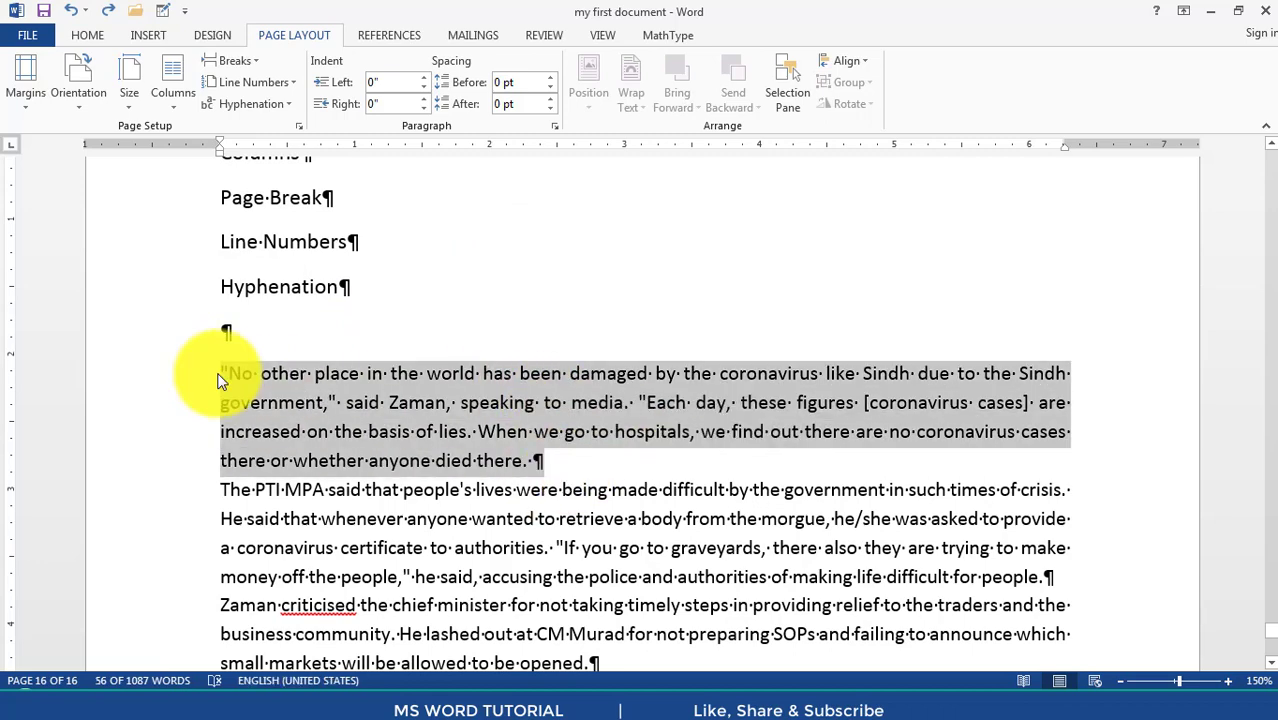
left_click(220, 374)
scroll(230, 372, "down", 5)
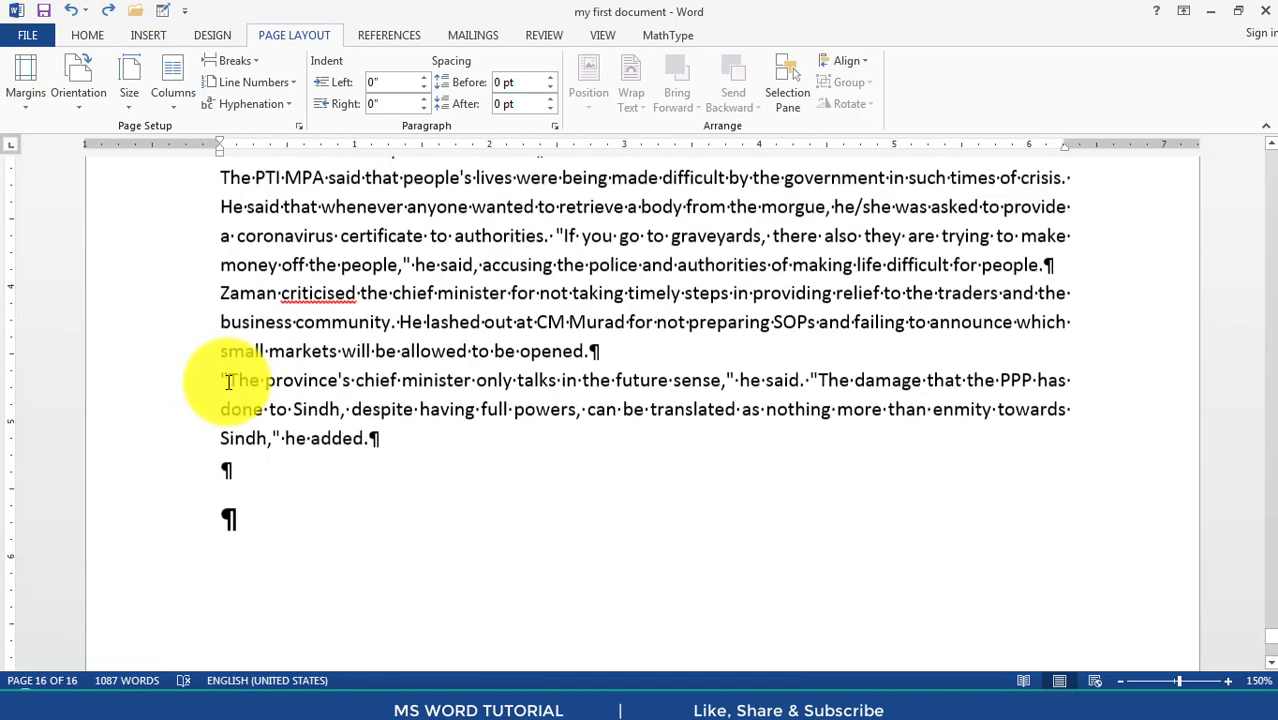
left_click(396, 414, "shift")
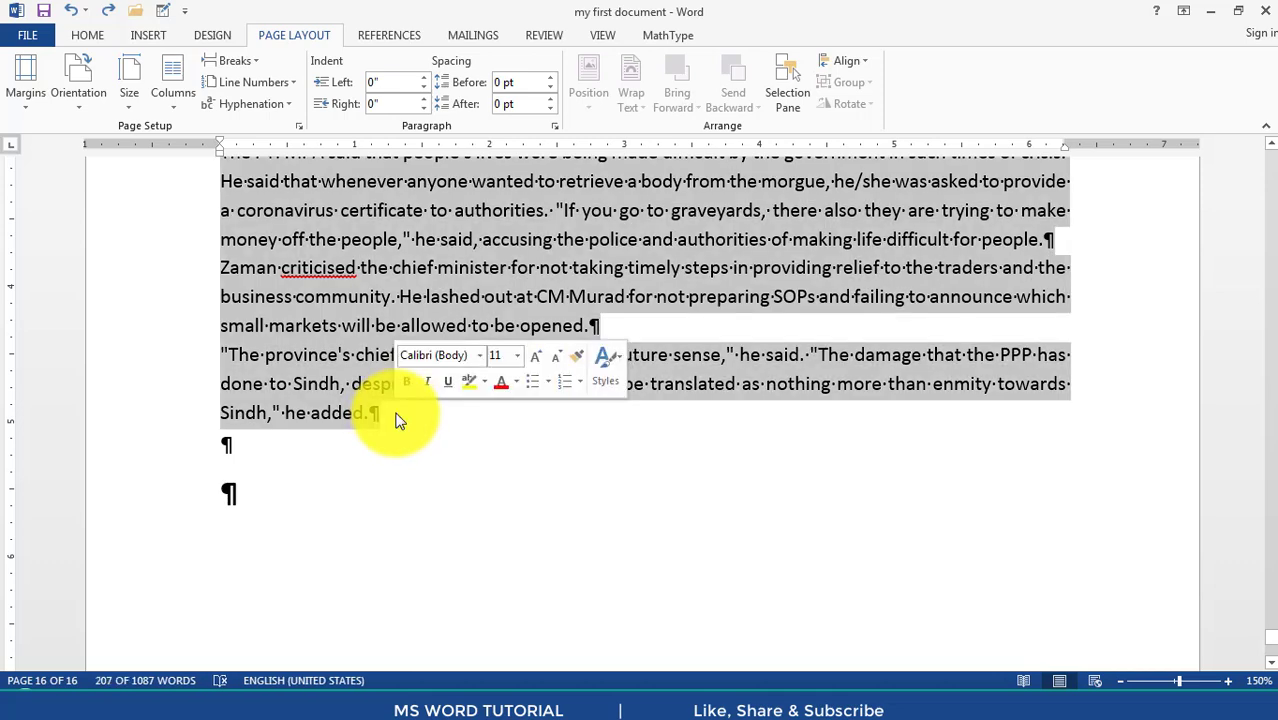
scroll(442, 325, "up", 2)
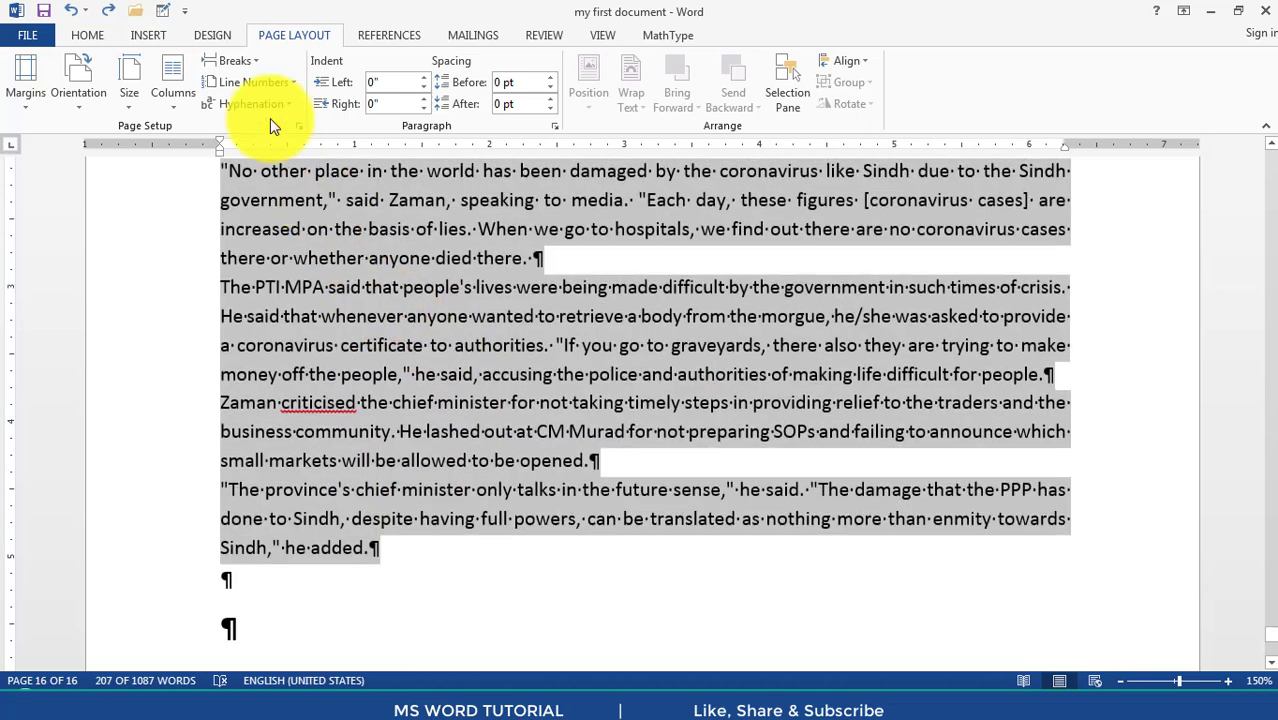
left_click(184, 90)
left_click(210, 214)
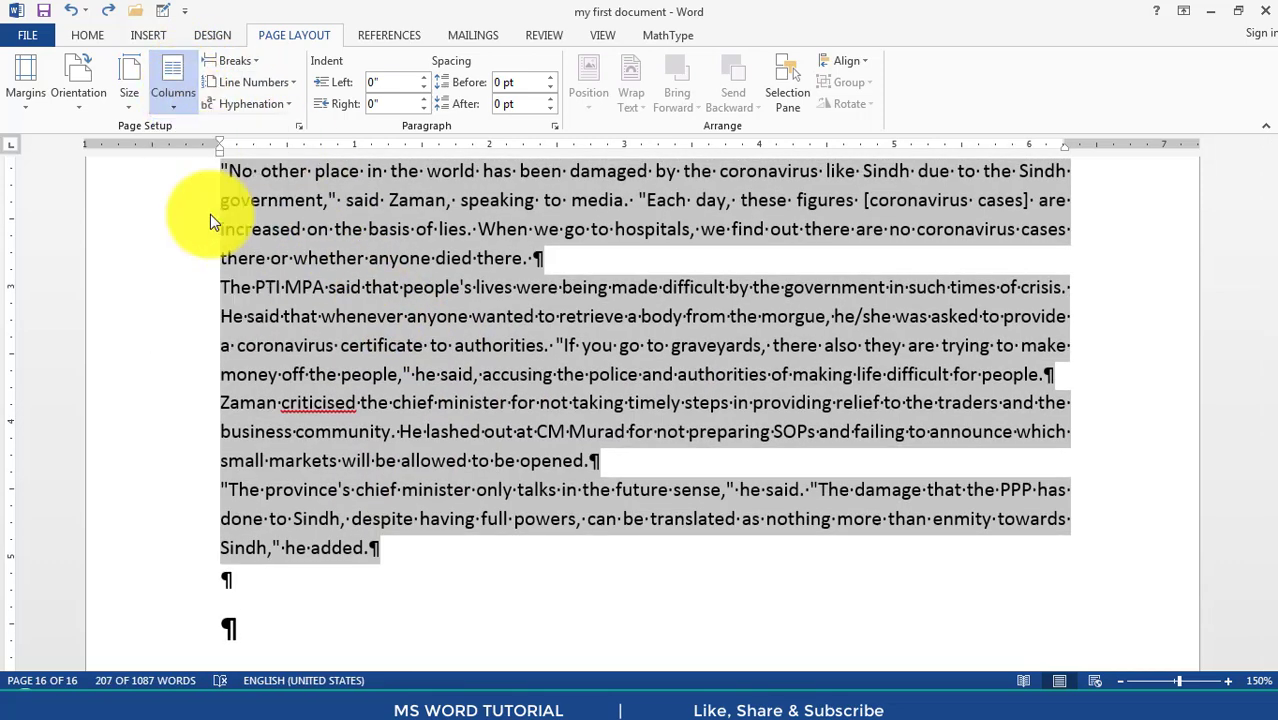
scroll(396, 286, "up", 2)
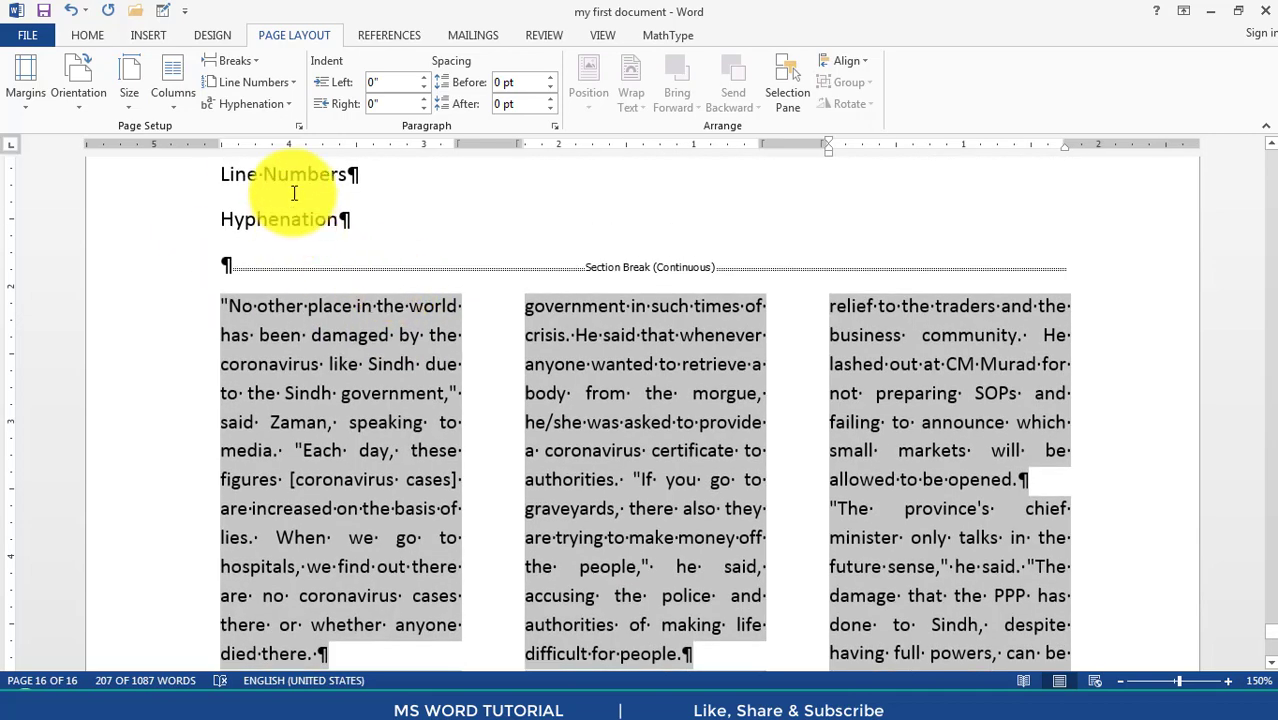
left_click(174, 80)
left_click(214, 178)
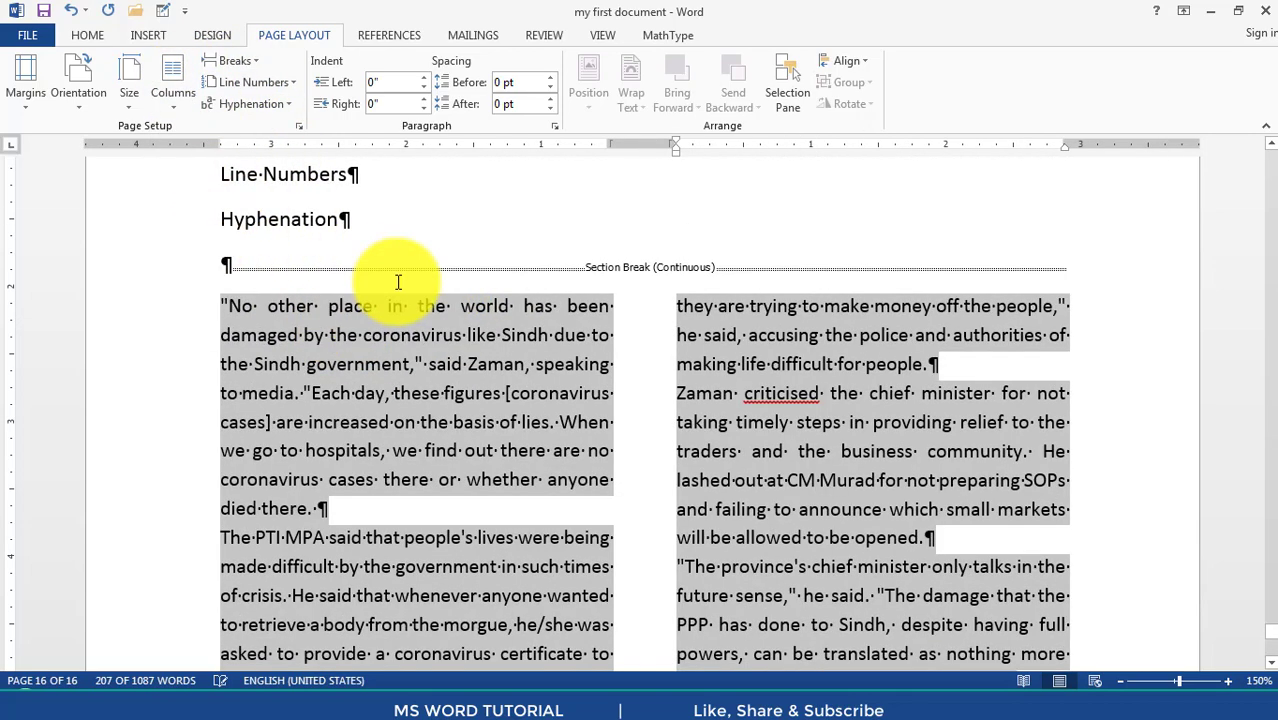
- Insert a column break at the end of the first article paragraph, after "died there."
scroll(488, 357, "down", 2)
left_click(458, 318)
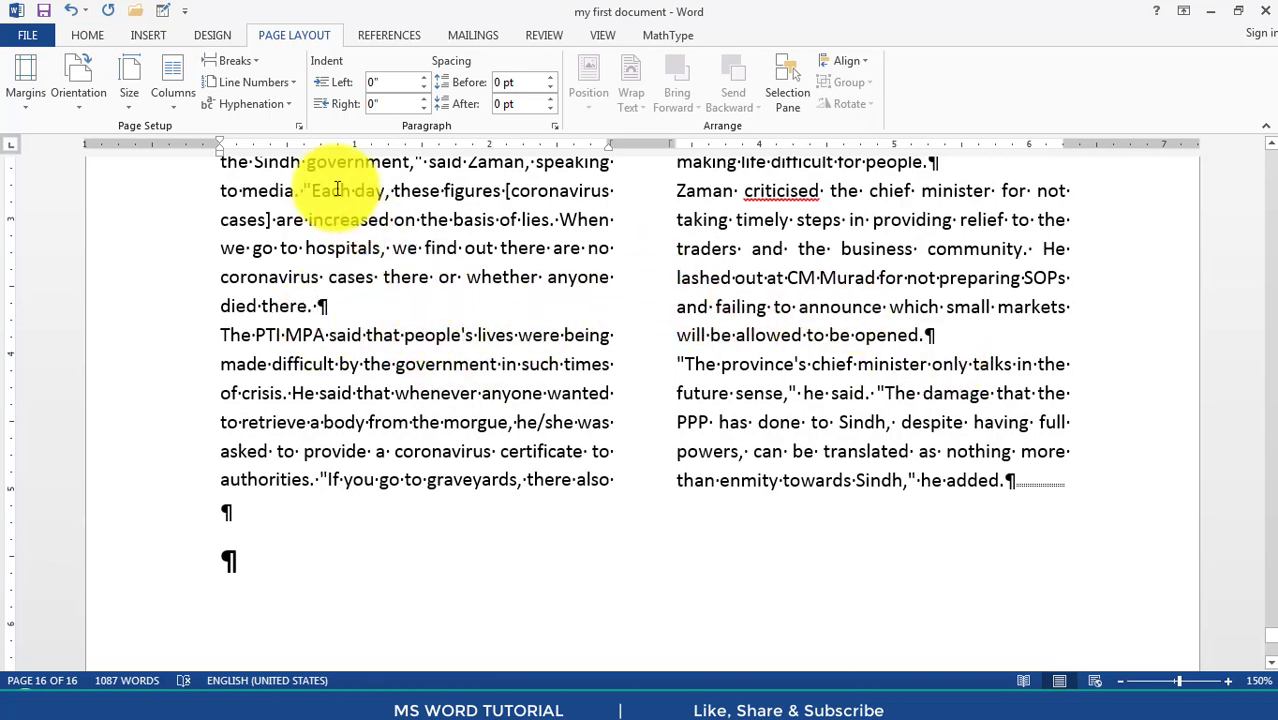
left_click(250, 66)
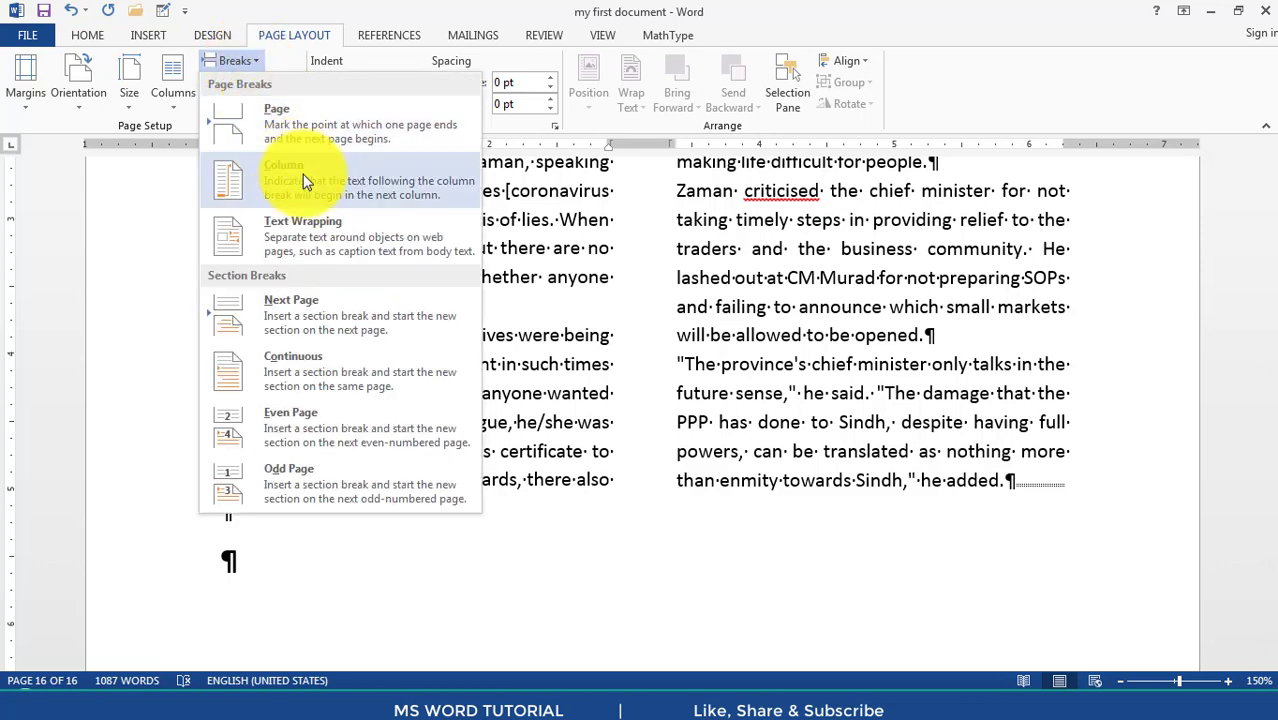
left_click(305, 180)
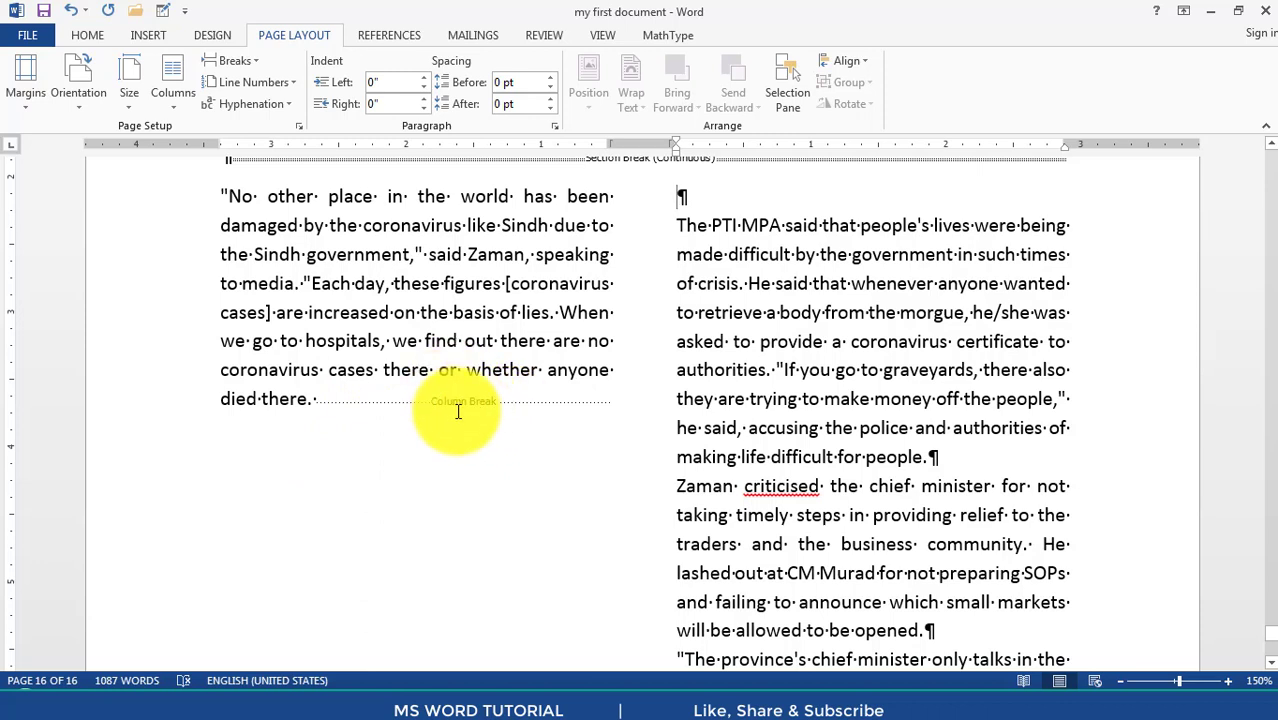
- Hide the formatting marks, briefly showing them again to check the section break and column break around the article
left_click(88, 35)
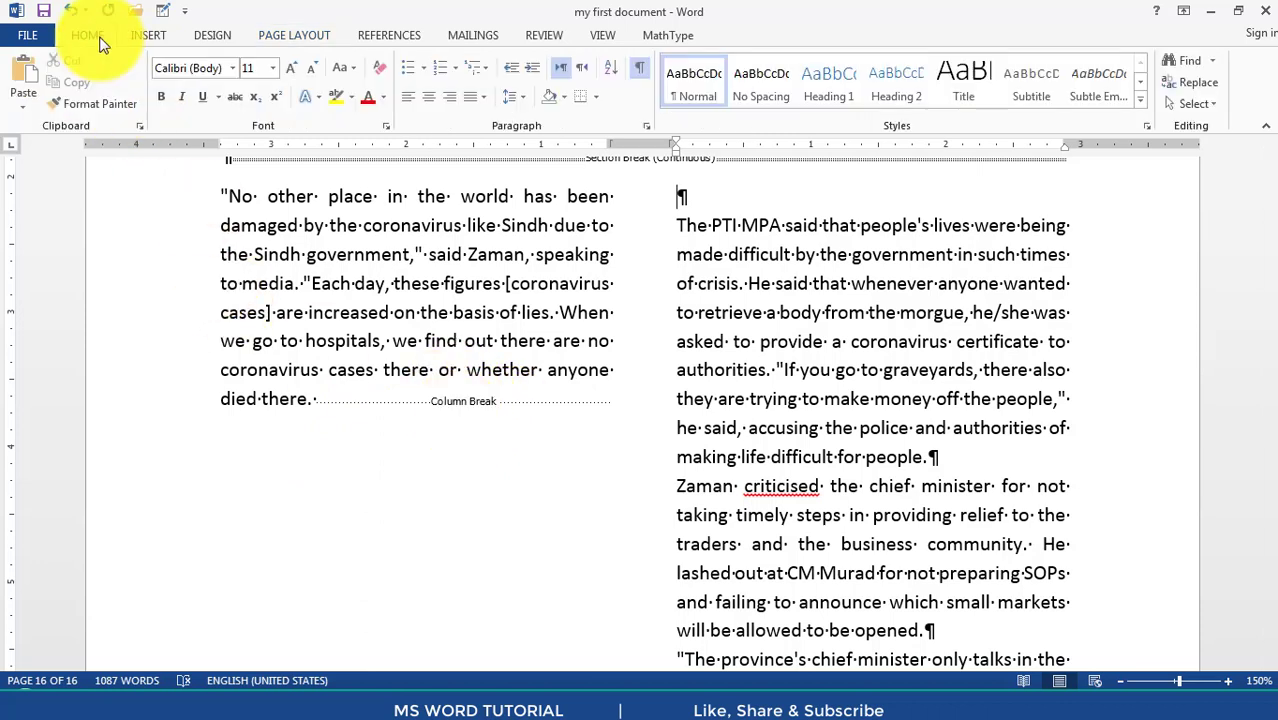
left_click(639, 70)
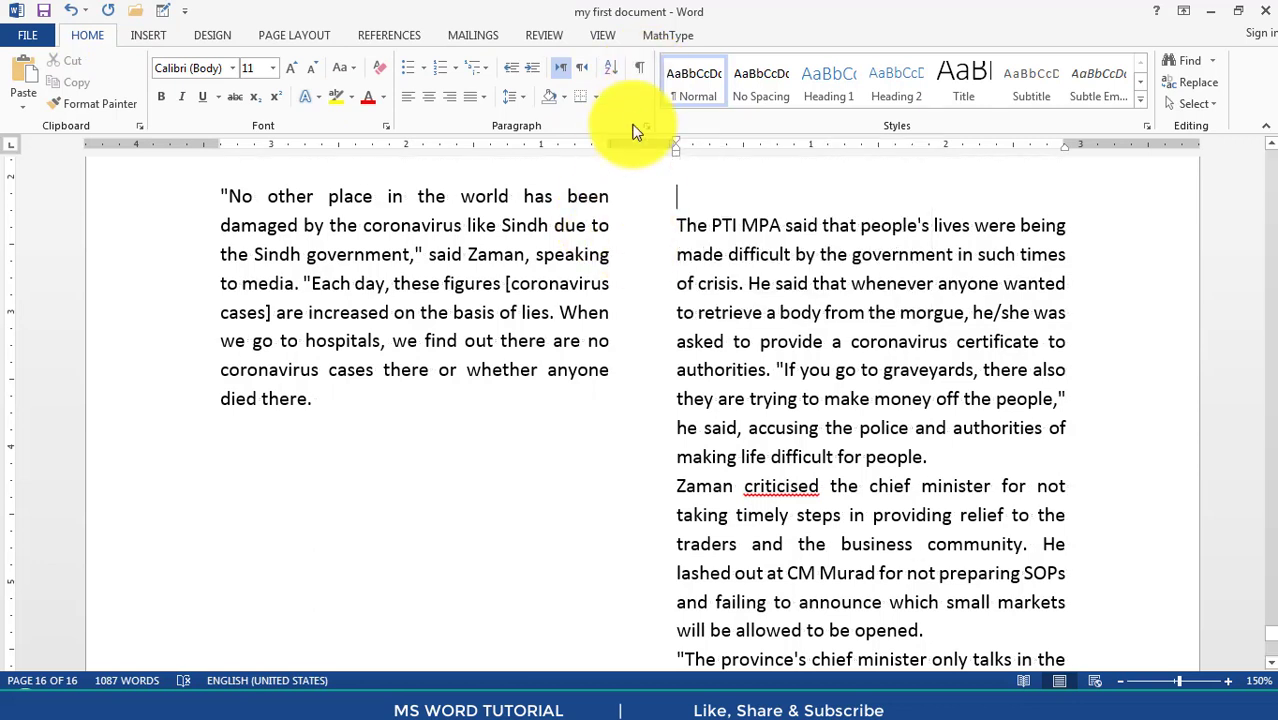
left_click(640, 67)
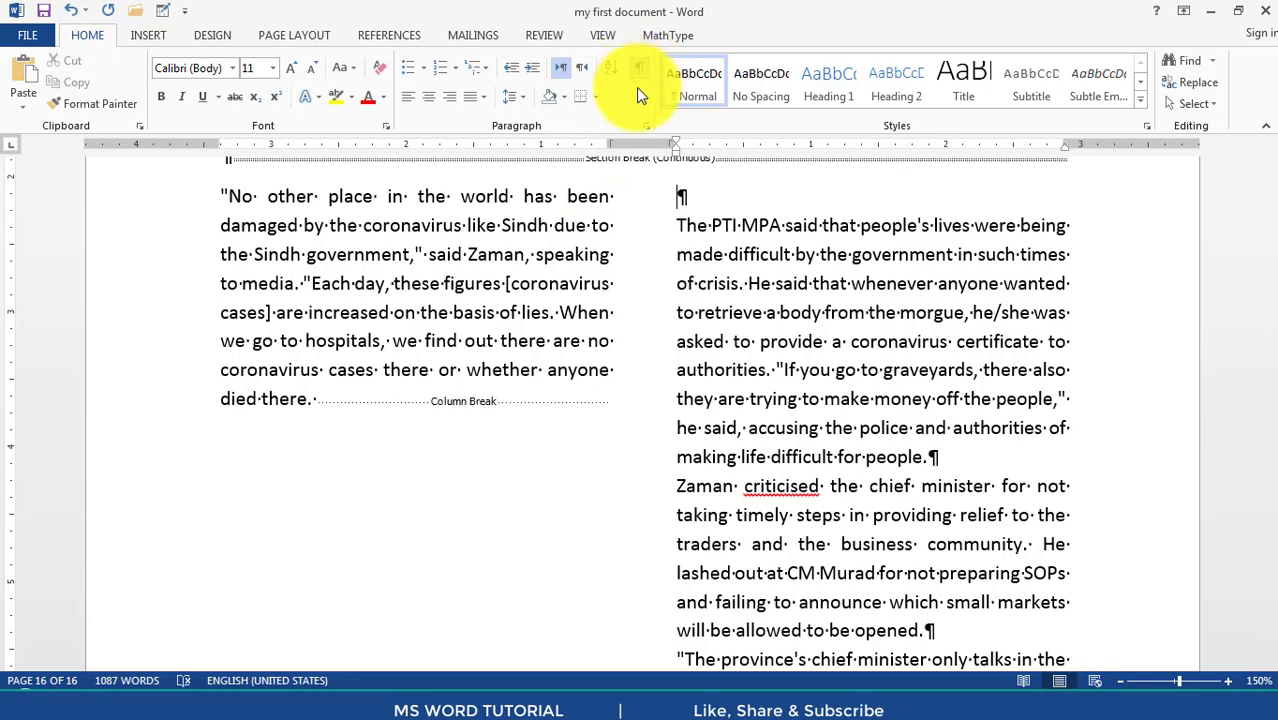
scroll(600, 290, "up", 2)
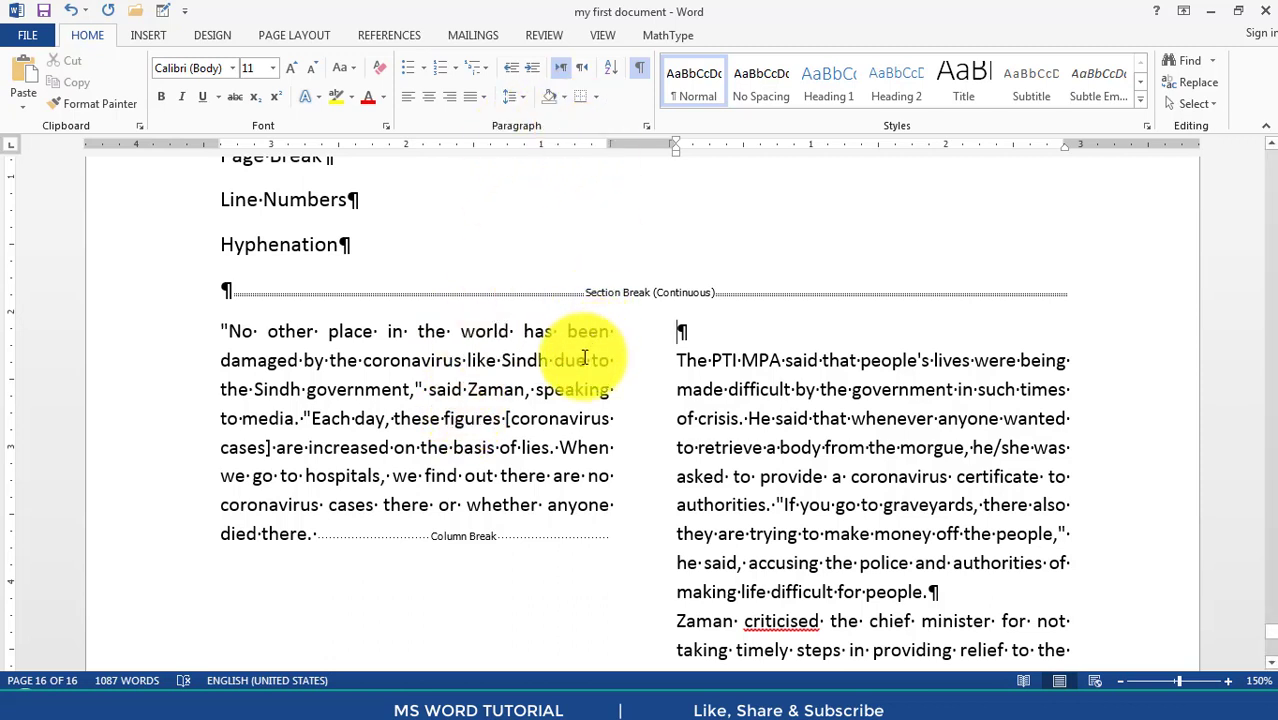
left_click(640, 72)
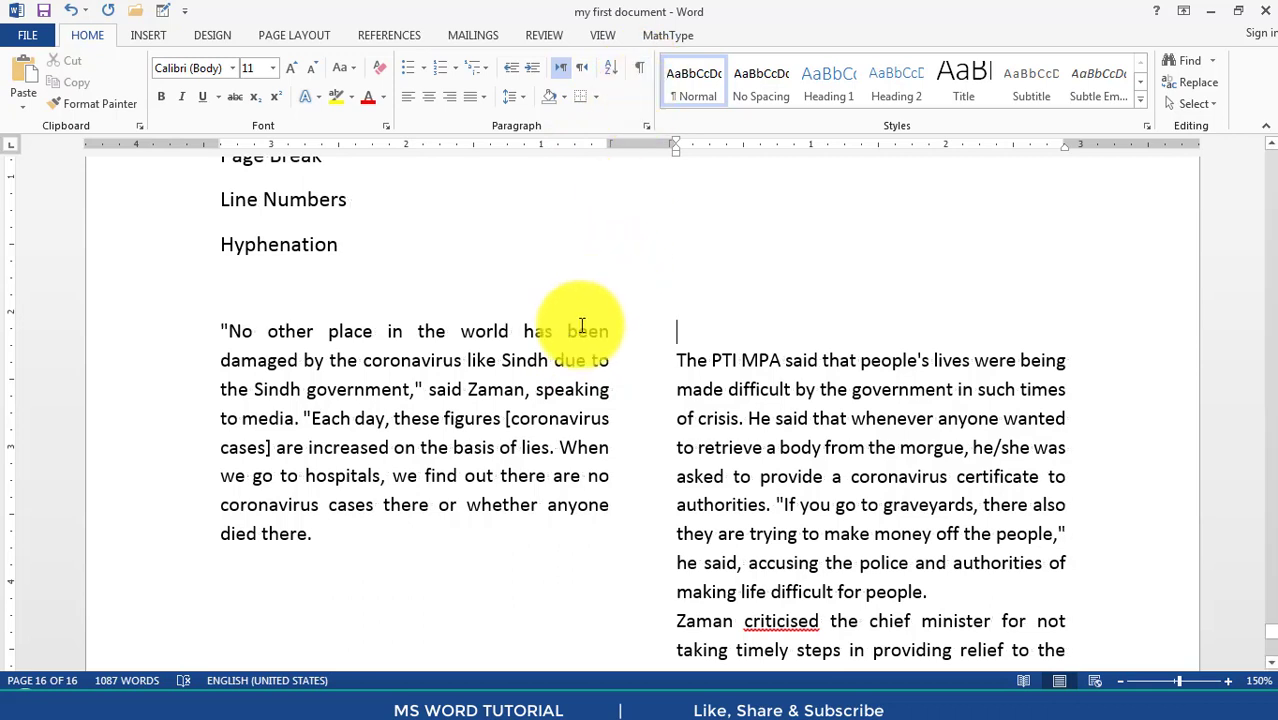
- Examine the available section break types: Next Page, Continuous, Even Page and Odd Page
triple_click(425, 350)
left_click(309, 31)
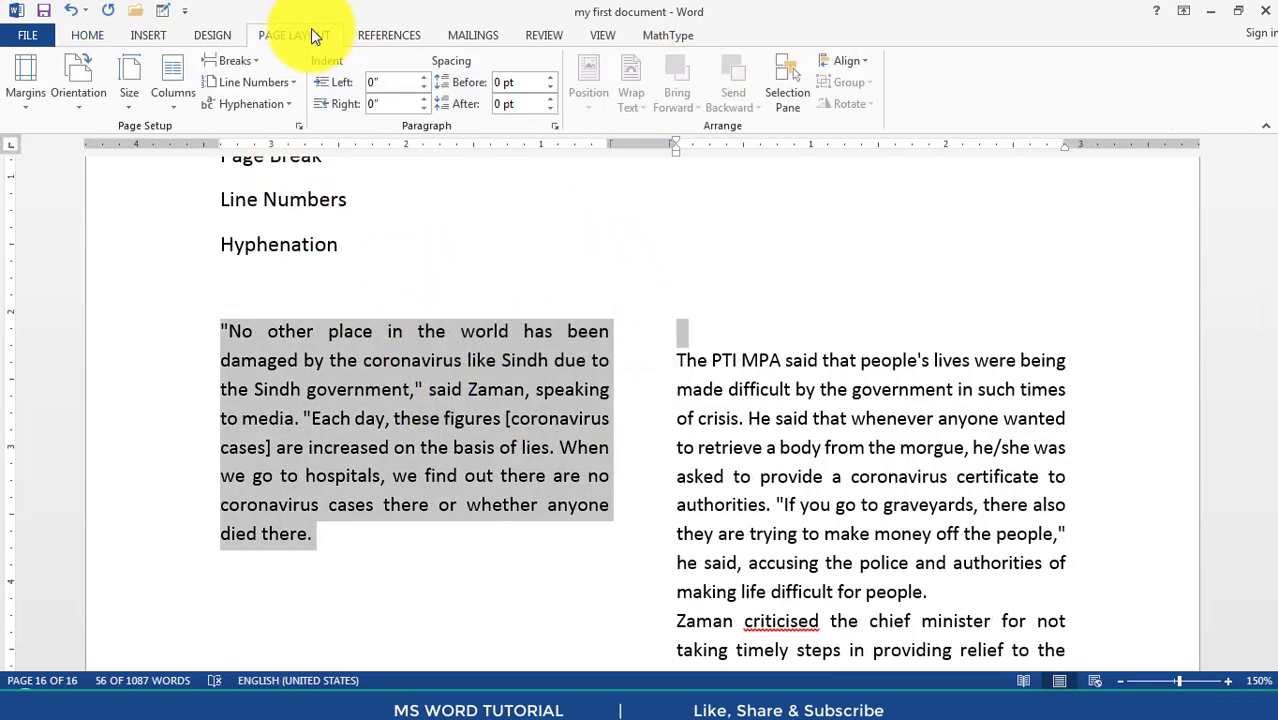
left_click(255, 67)
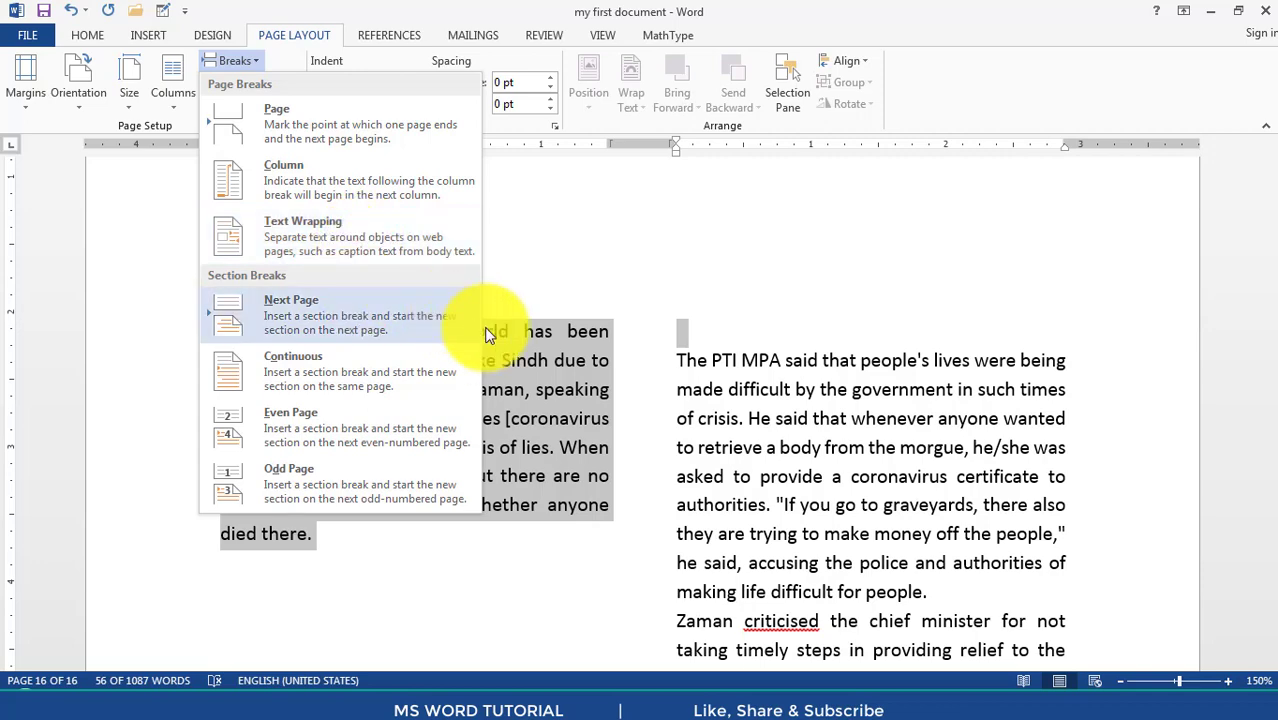
left_click(532, 345)
left_click(408, 293)
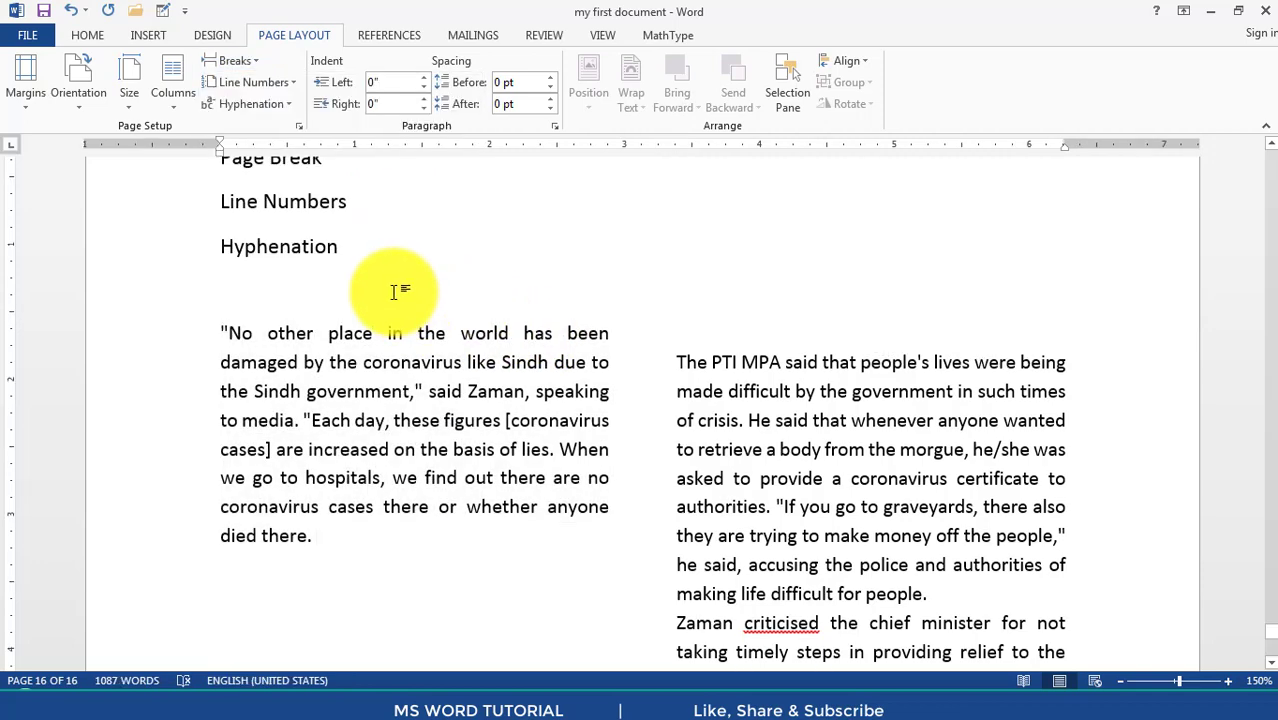
scroll(395, 292, "up", 2)
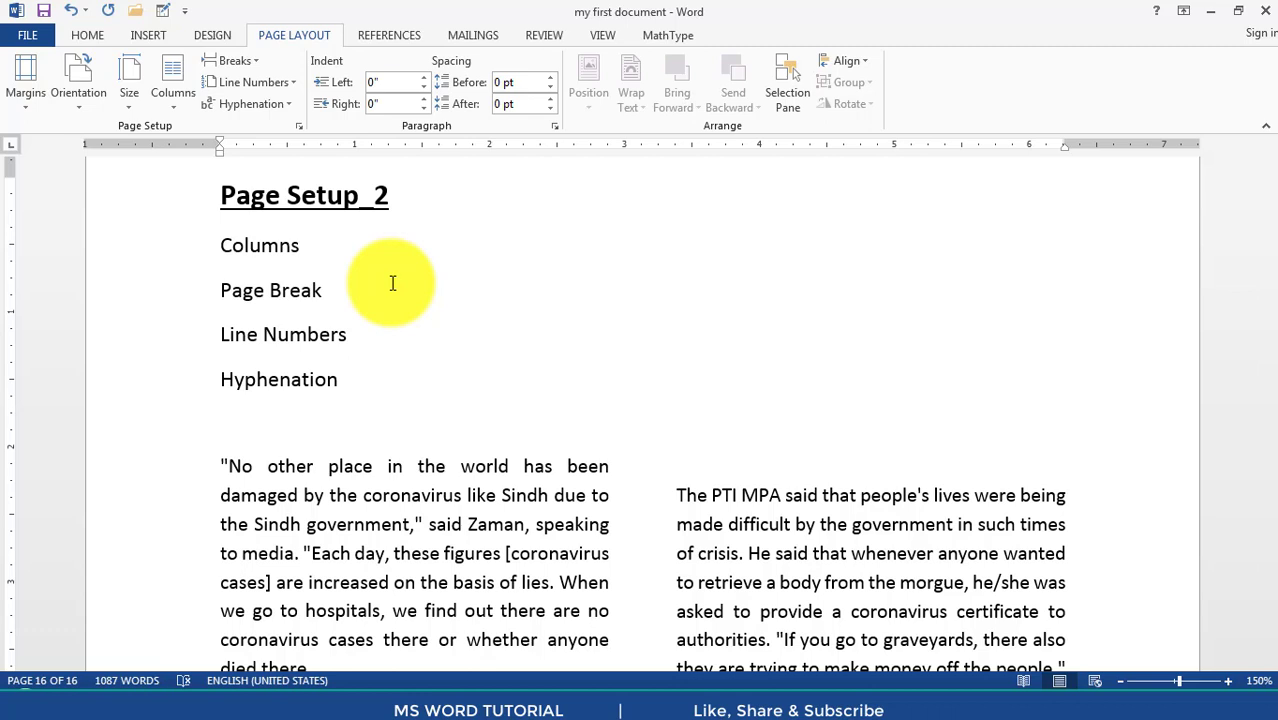
left_click(238, 61)
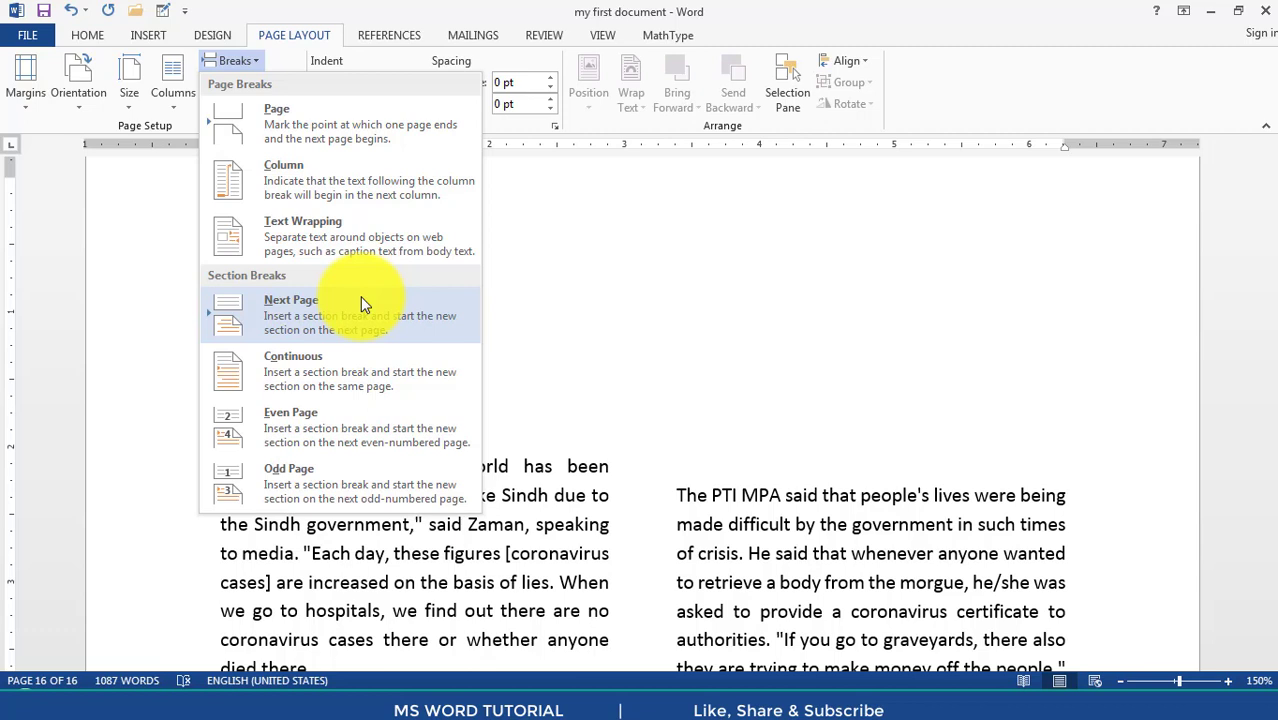
left_click(534, 364)
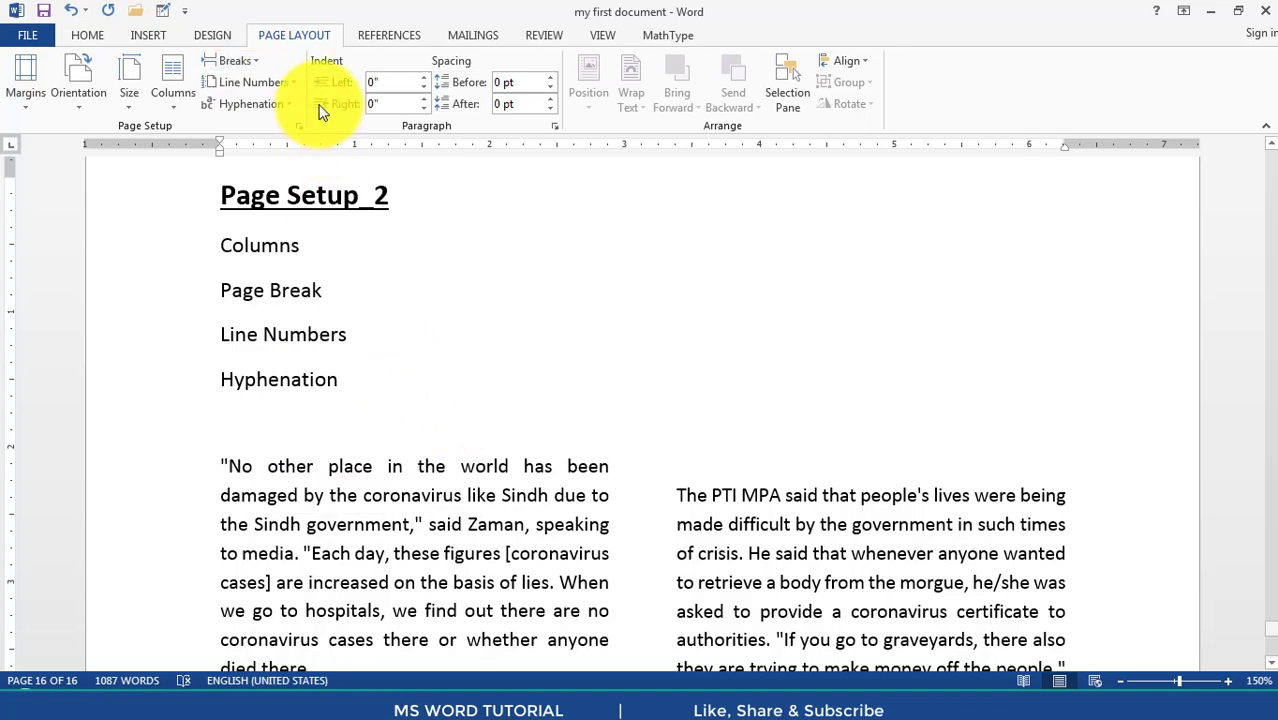
left_click(250, 62)
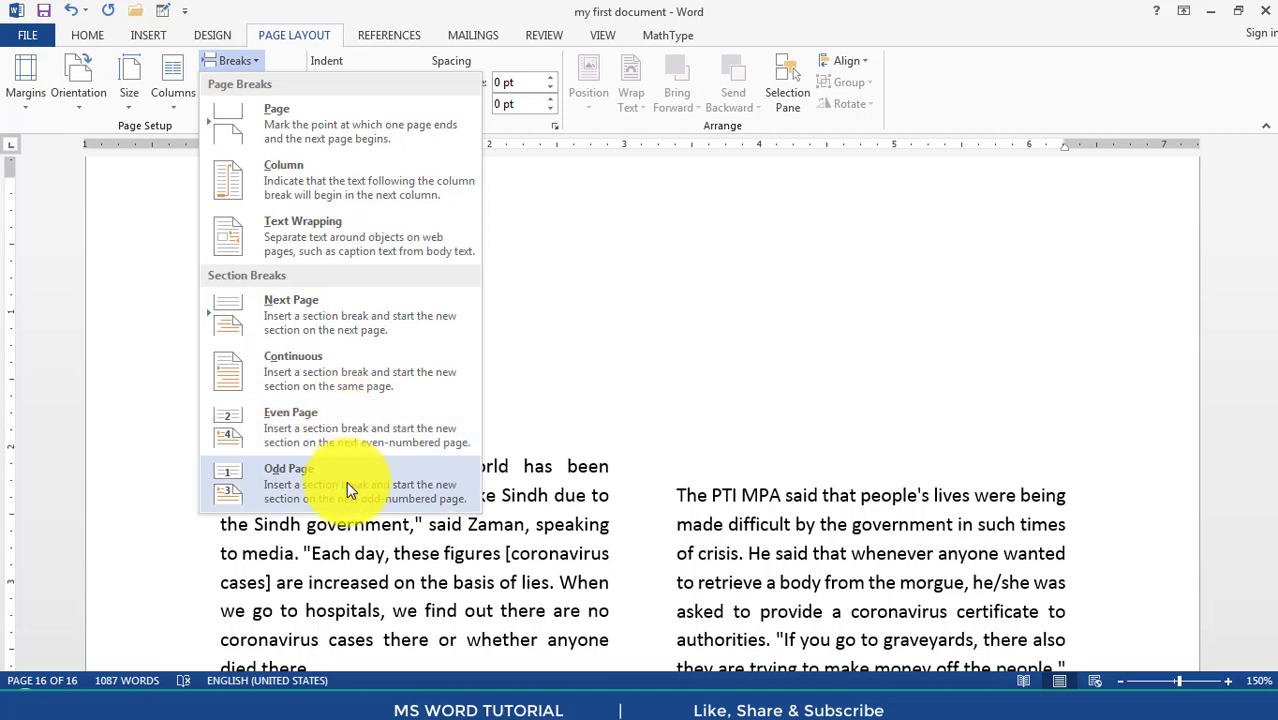
key("Escape")
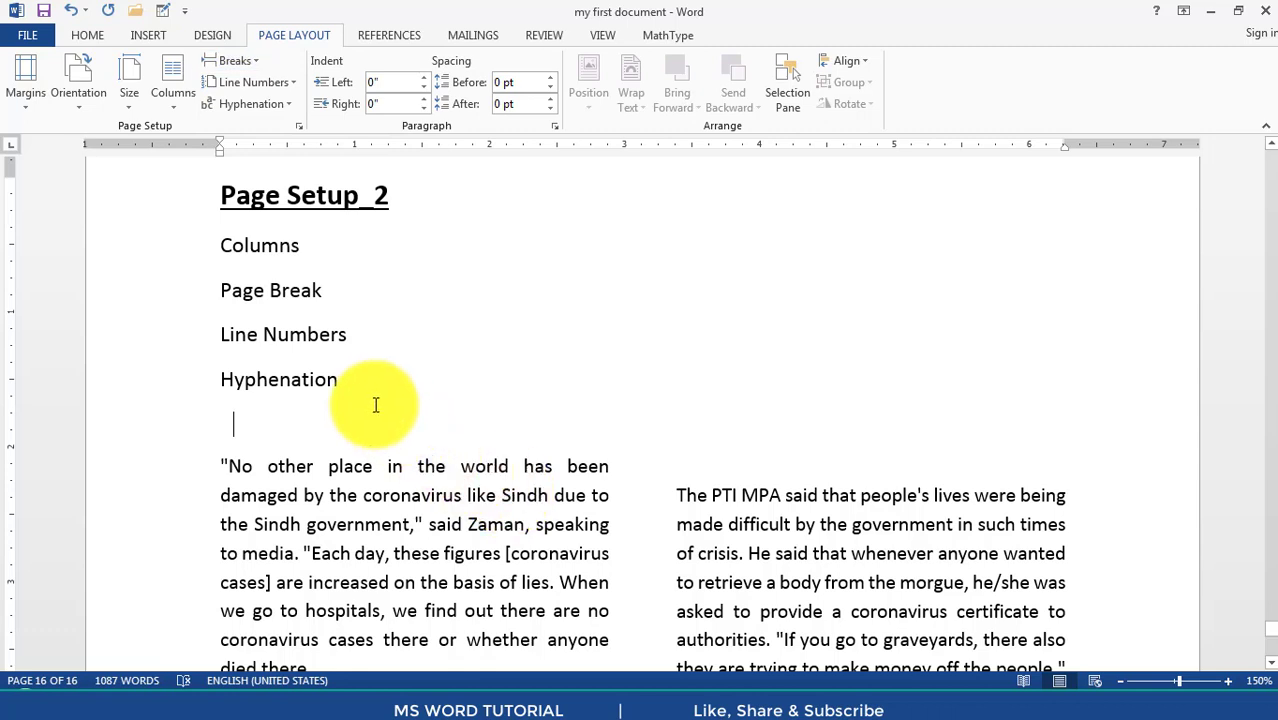
- Undo the column break after "died there." and the two-column layout of the article paragraphs
left_click(185, 300)
left_click(340, 435)
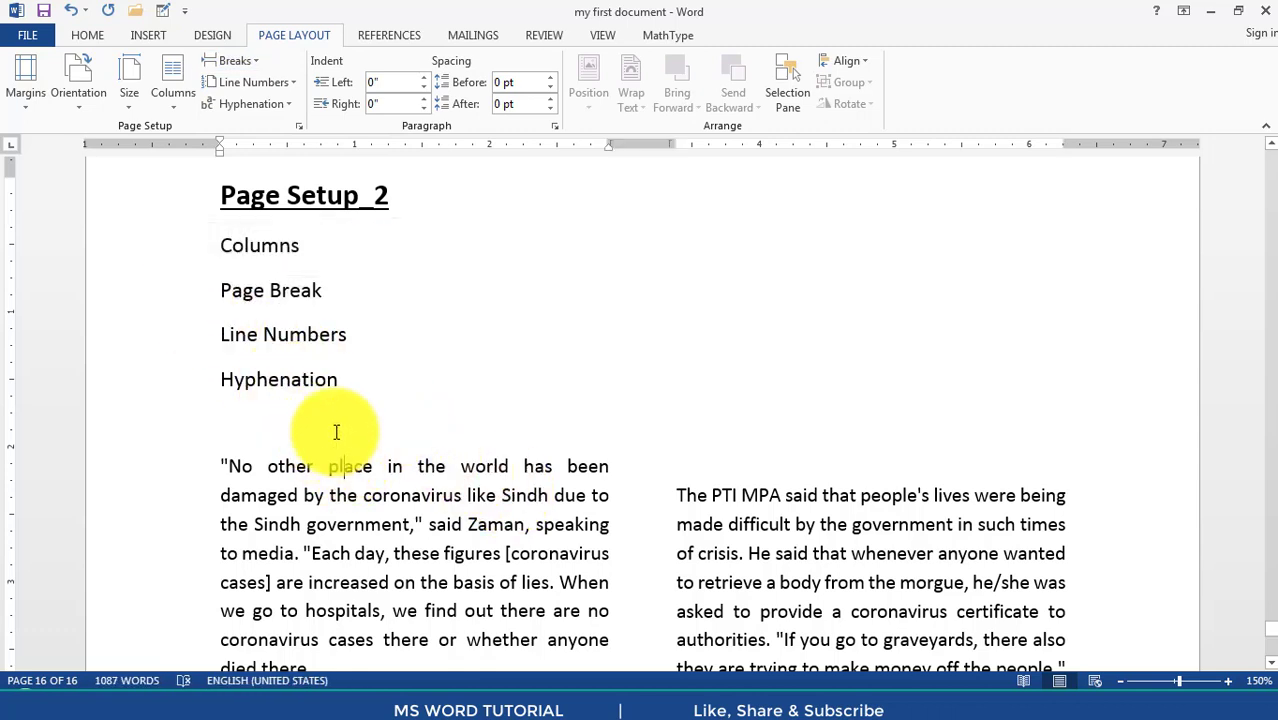
left_click(462, 495)
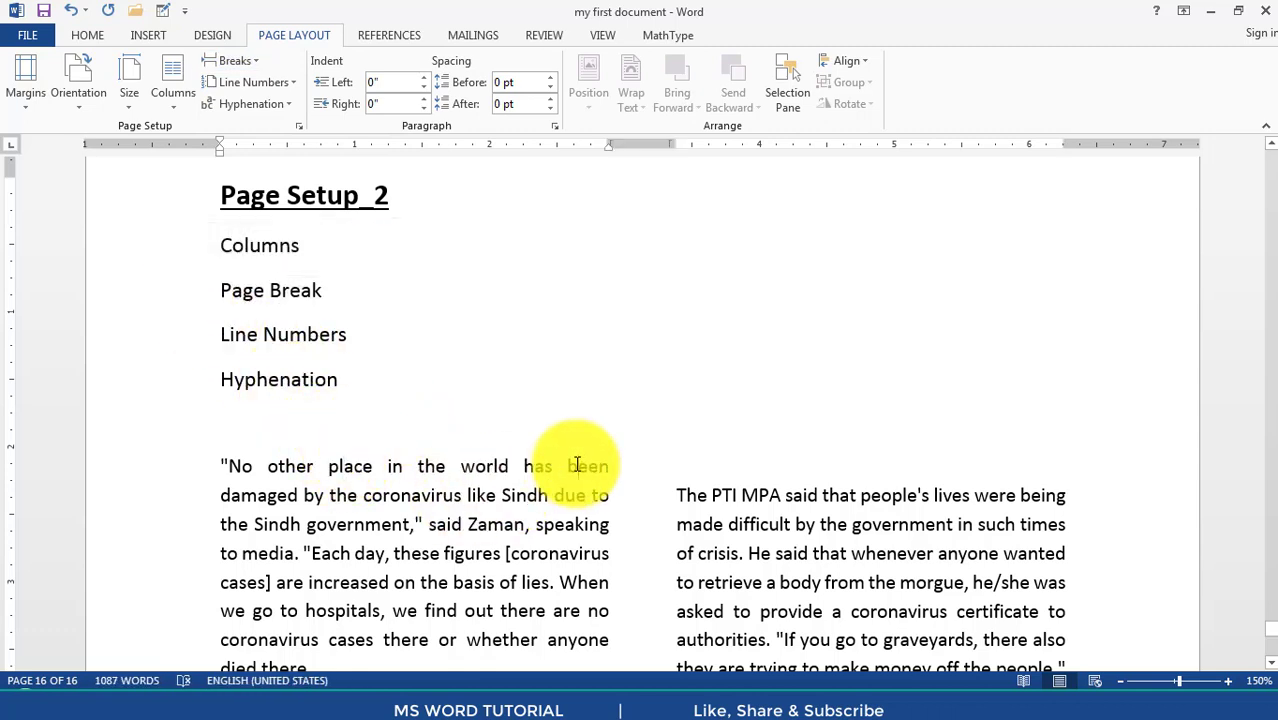
key("ctrl+z")
key("ctrl+z")
key("ctrl+z")
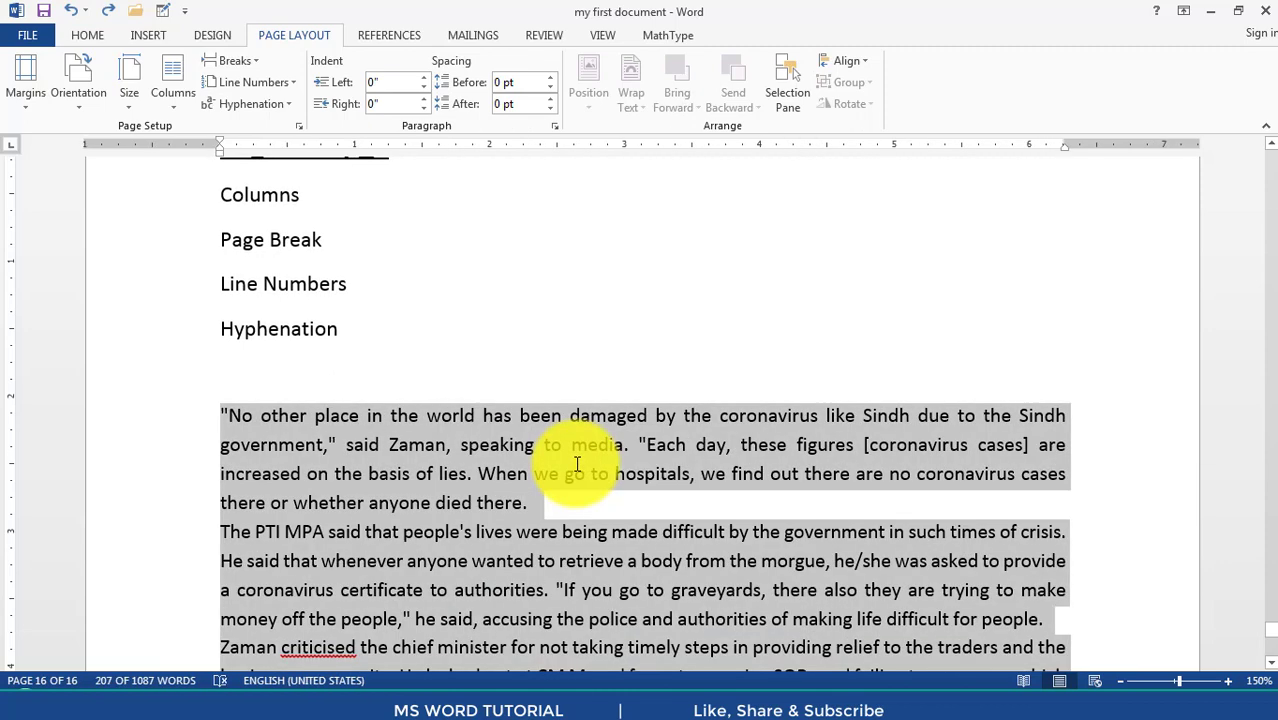
left_click(440, 407)
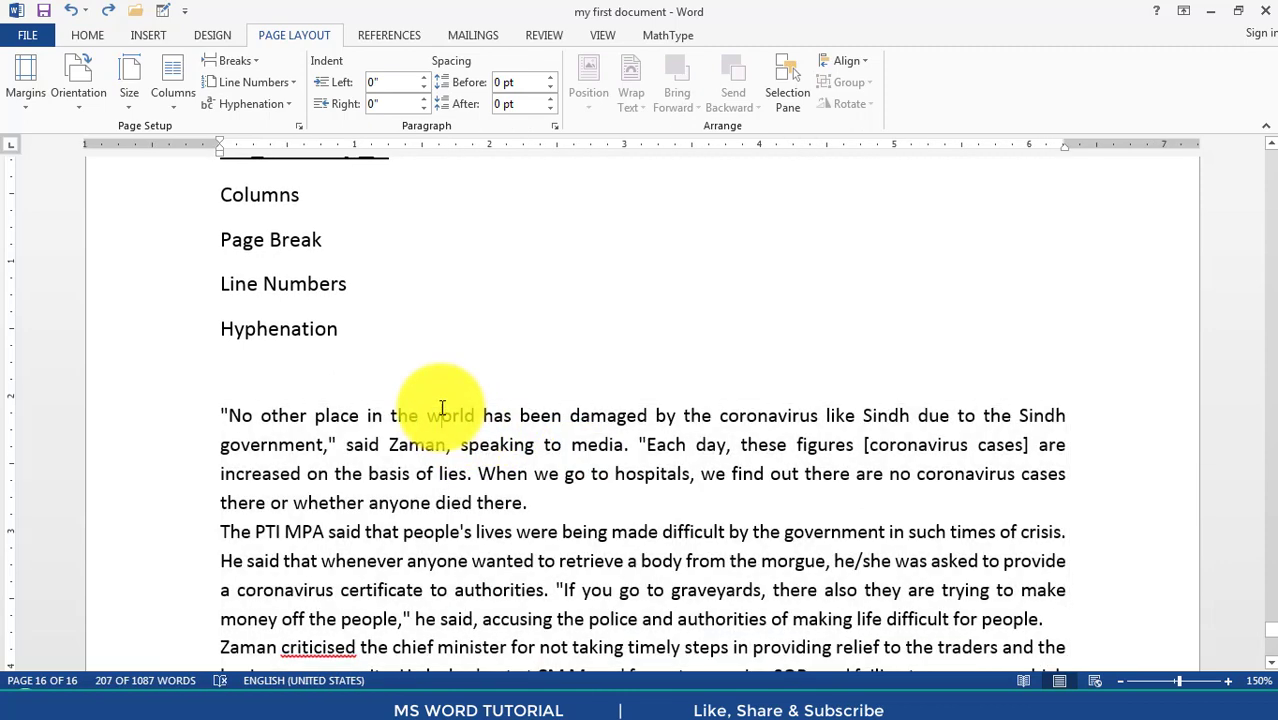
- Turn on continuous line numbering with the cursor at the "Line Numbers" heading
left_click(188, 287)
left_click(222, 288)
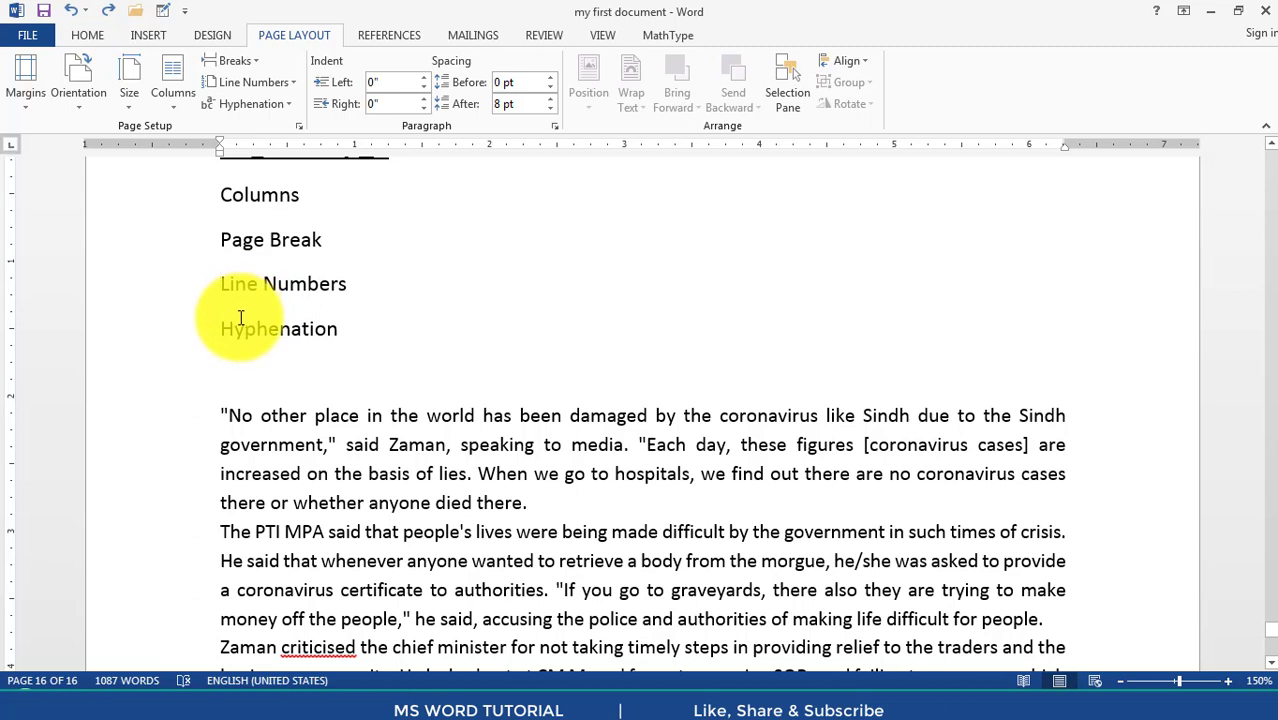
left_click(282, 80)
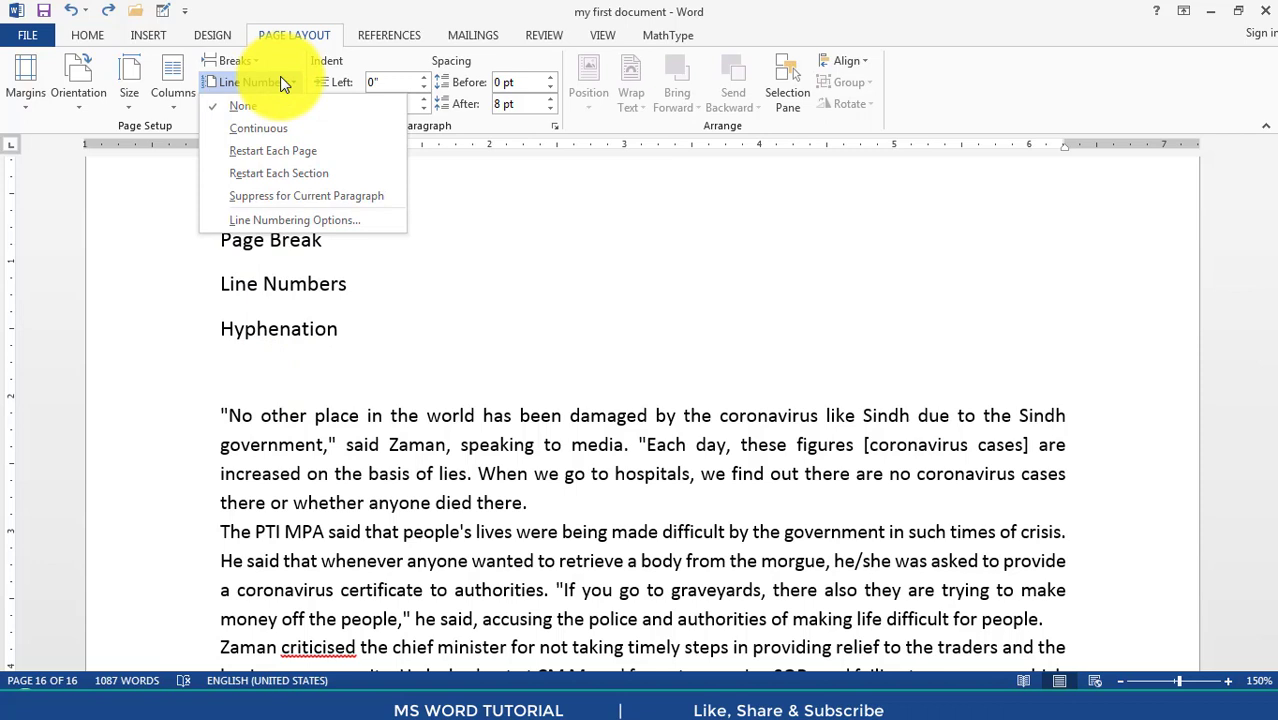
left_click(285, 131)
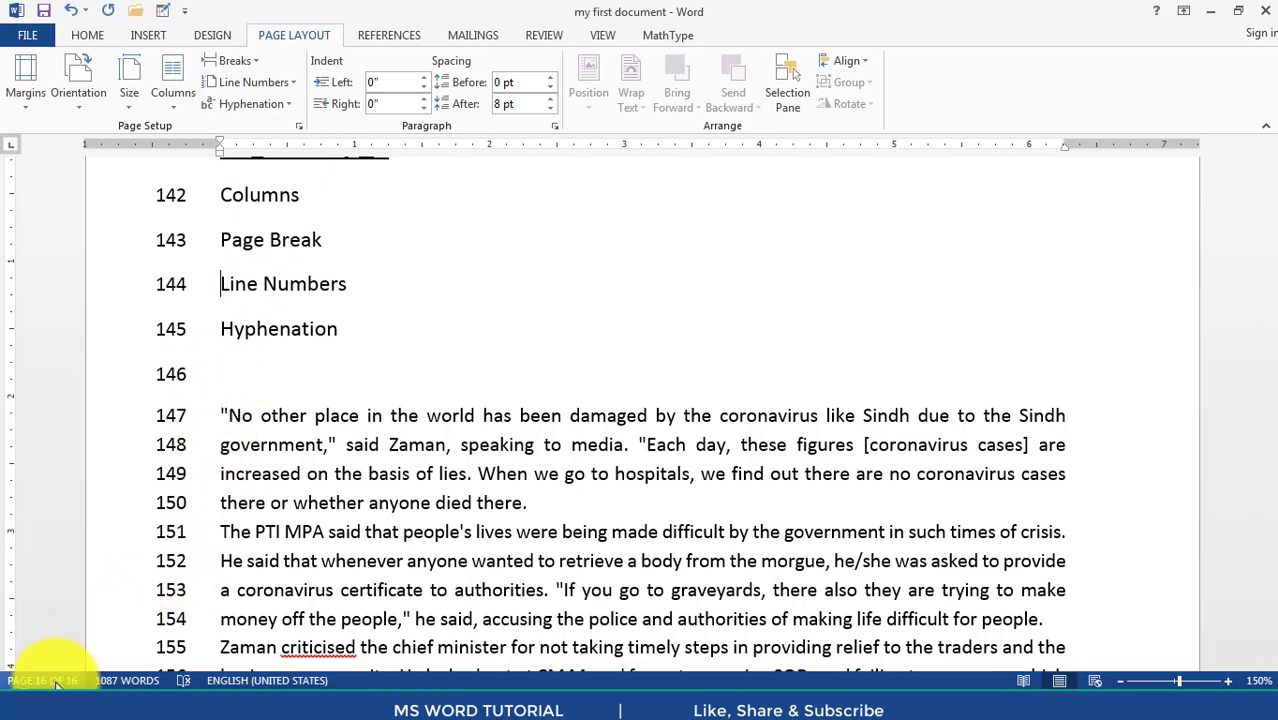
- Examine the continuous line numbers beside the article paragraphs and the "Page Setup_2" list
double_click(308, 531)
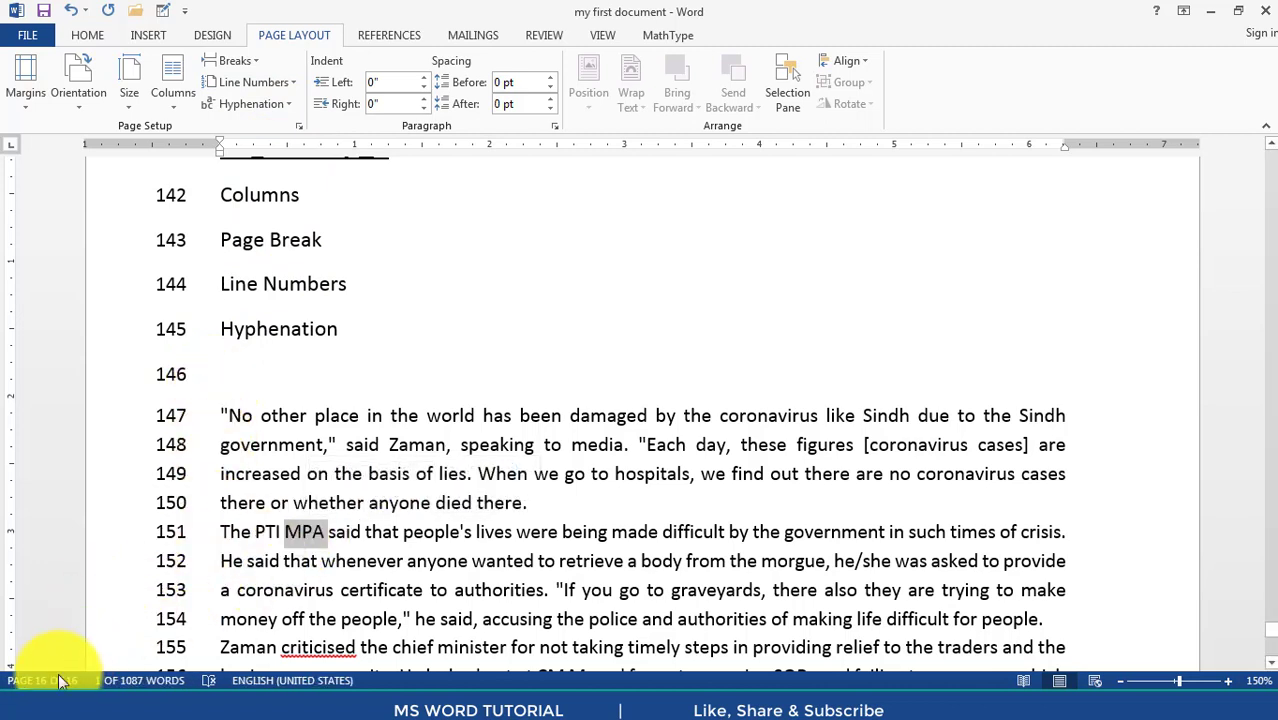
left_click(229, 531)
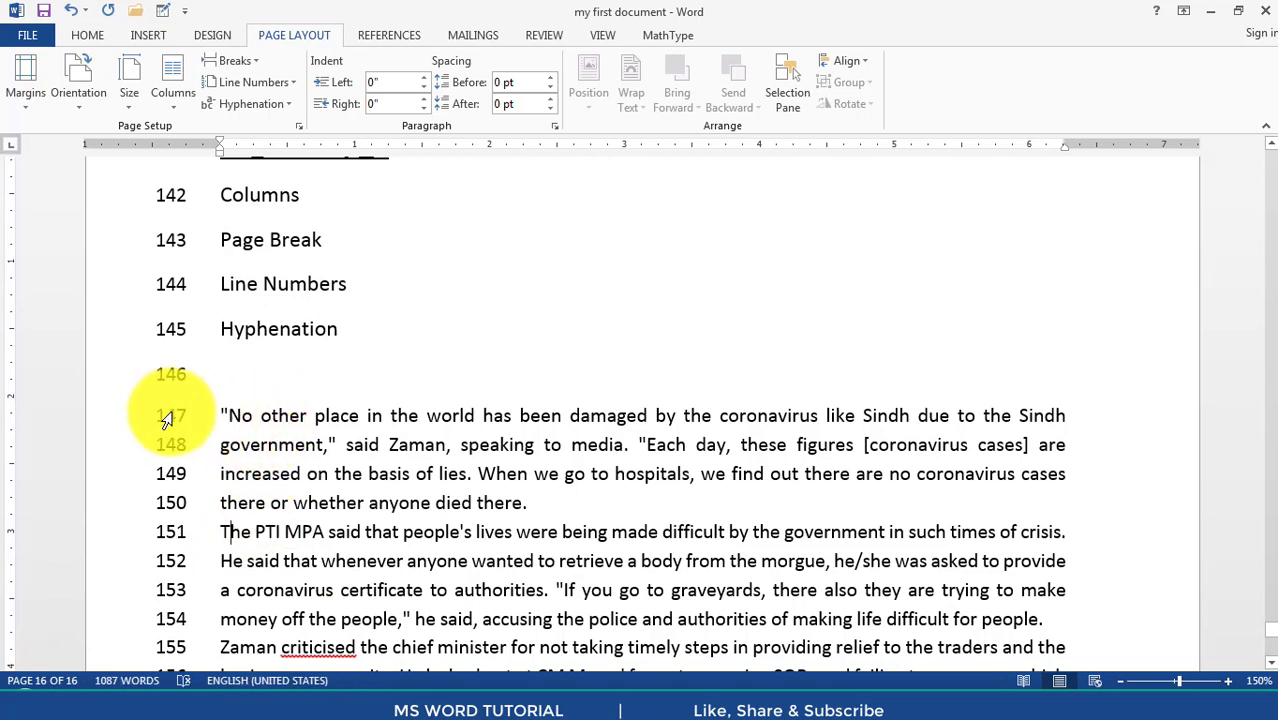
triple_click(250, 425)
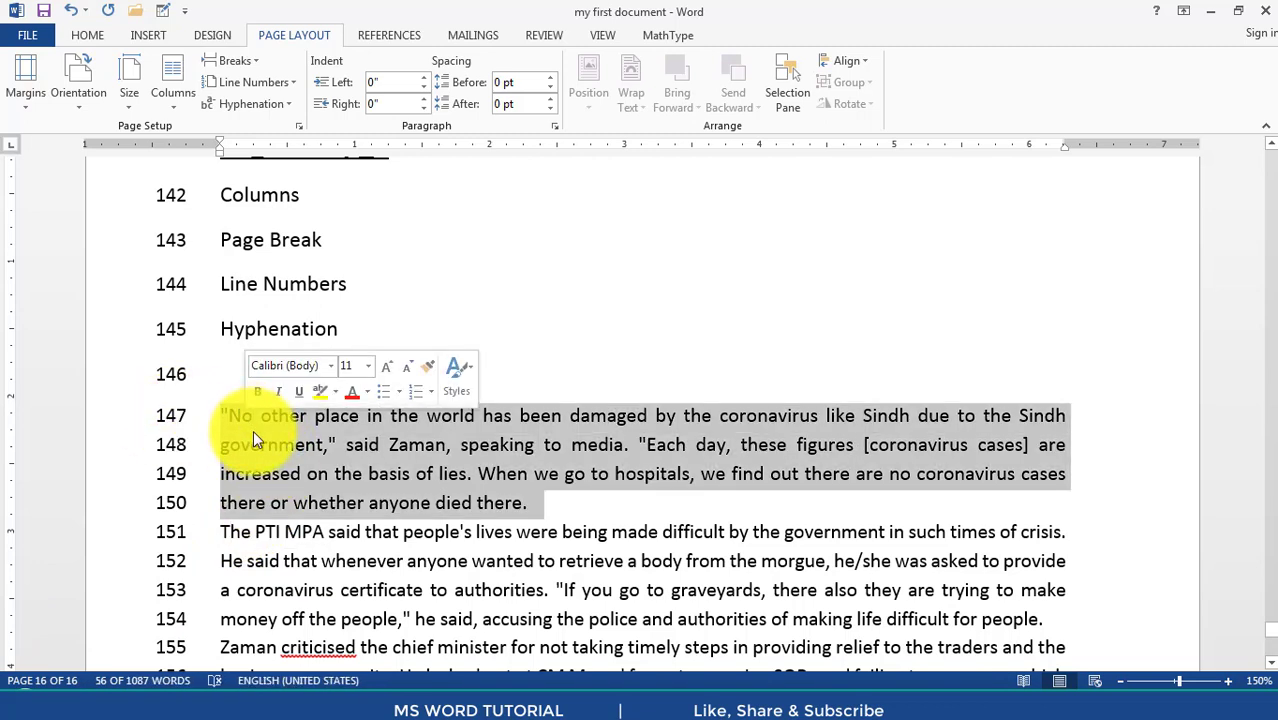
left_click(212, 418)
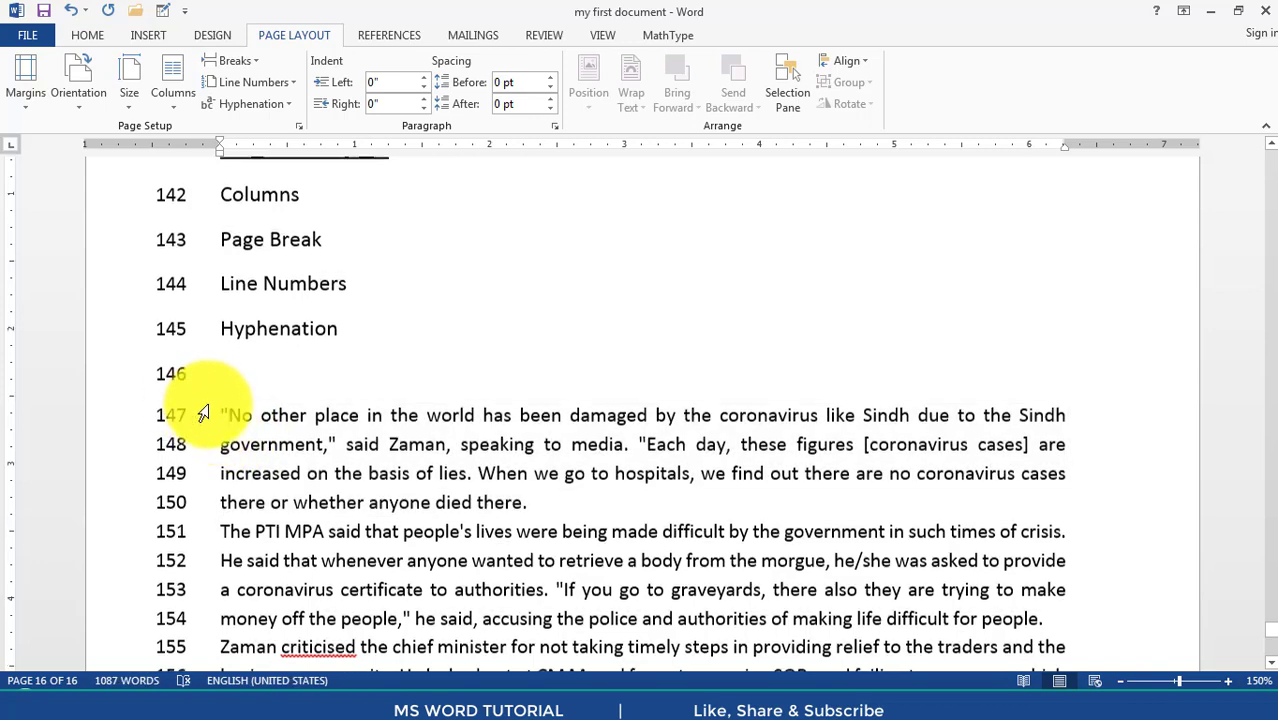
scroll(203, 414, "down", 3)
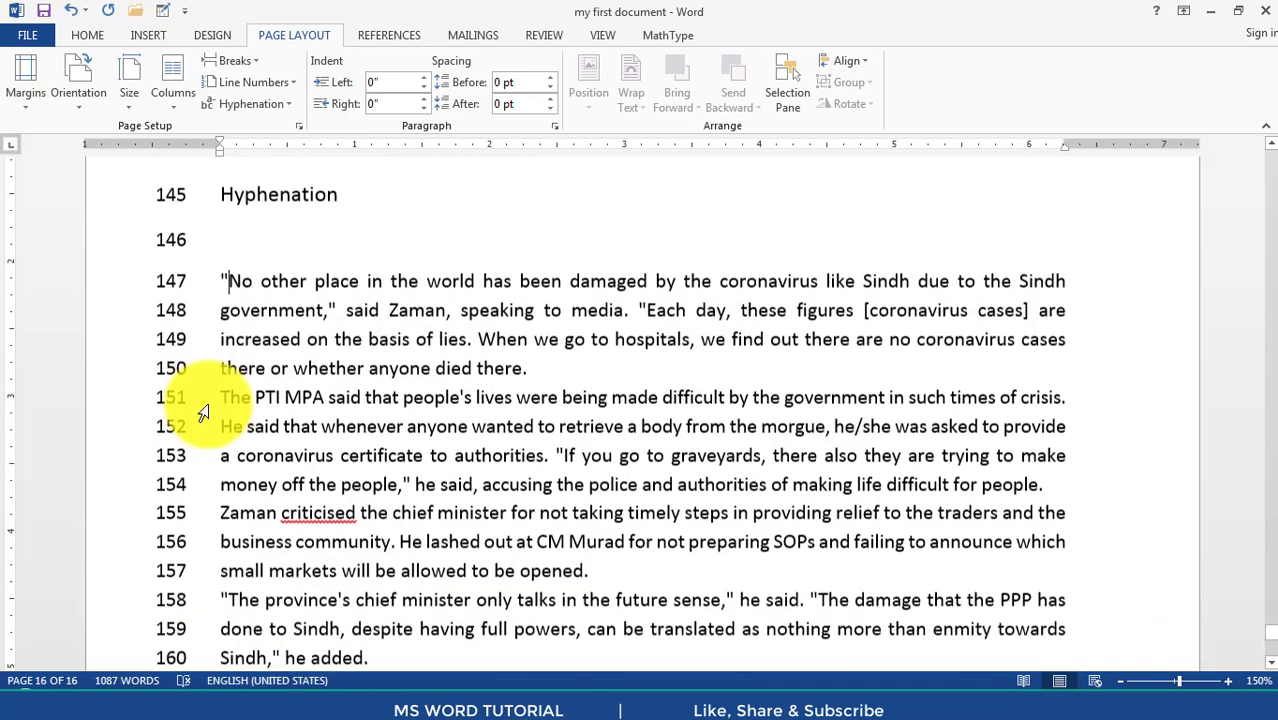
double_click(283, 283)
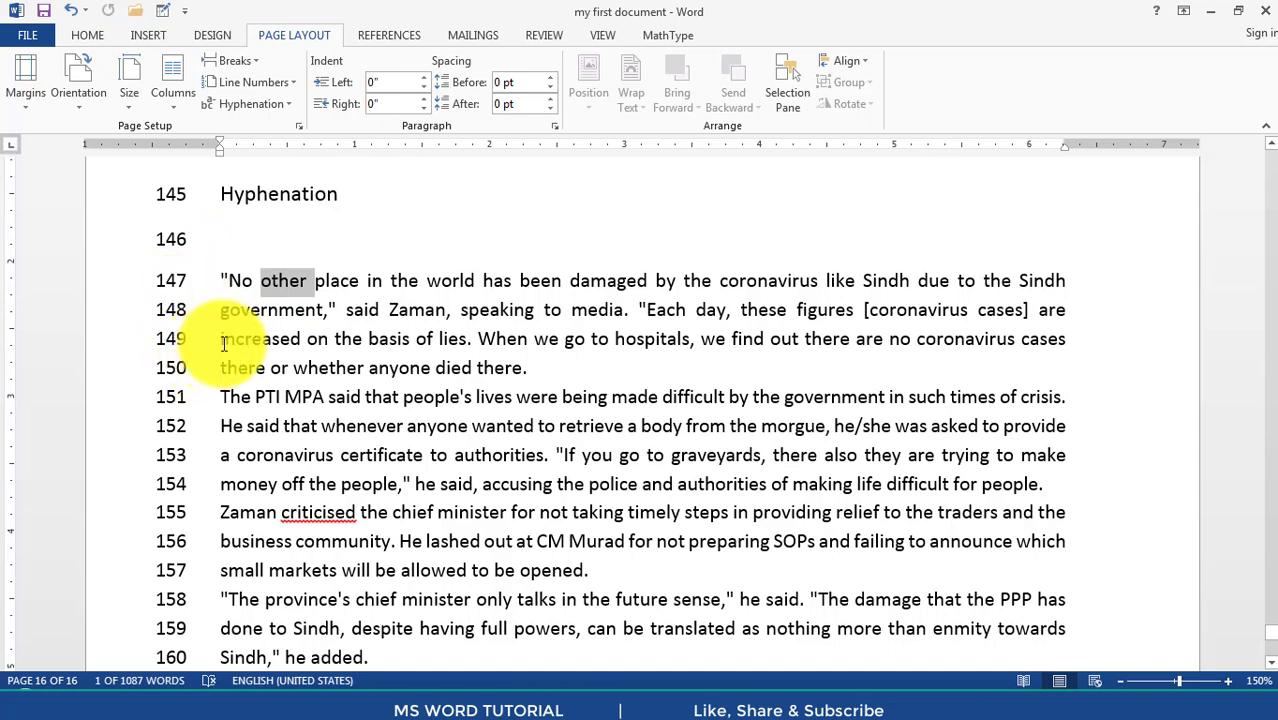
scroll(178, 340, "down", 3)
scroll(240, 305, "up", 5)
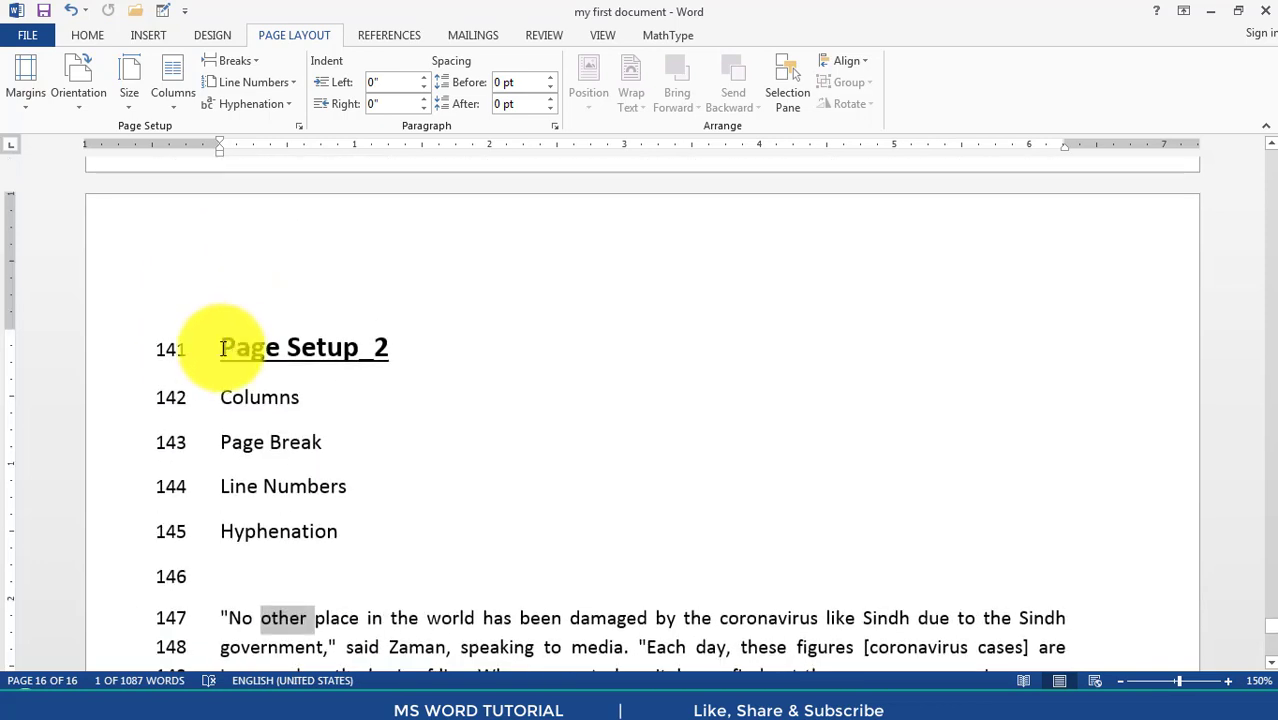
- Set the line numbering to restart on each page, starting from the "Columns" line
left_click(261, 414)
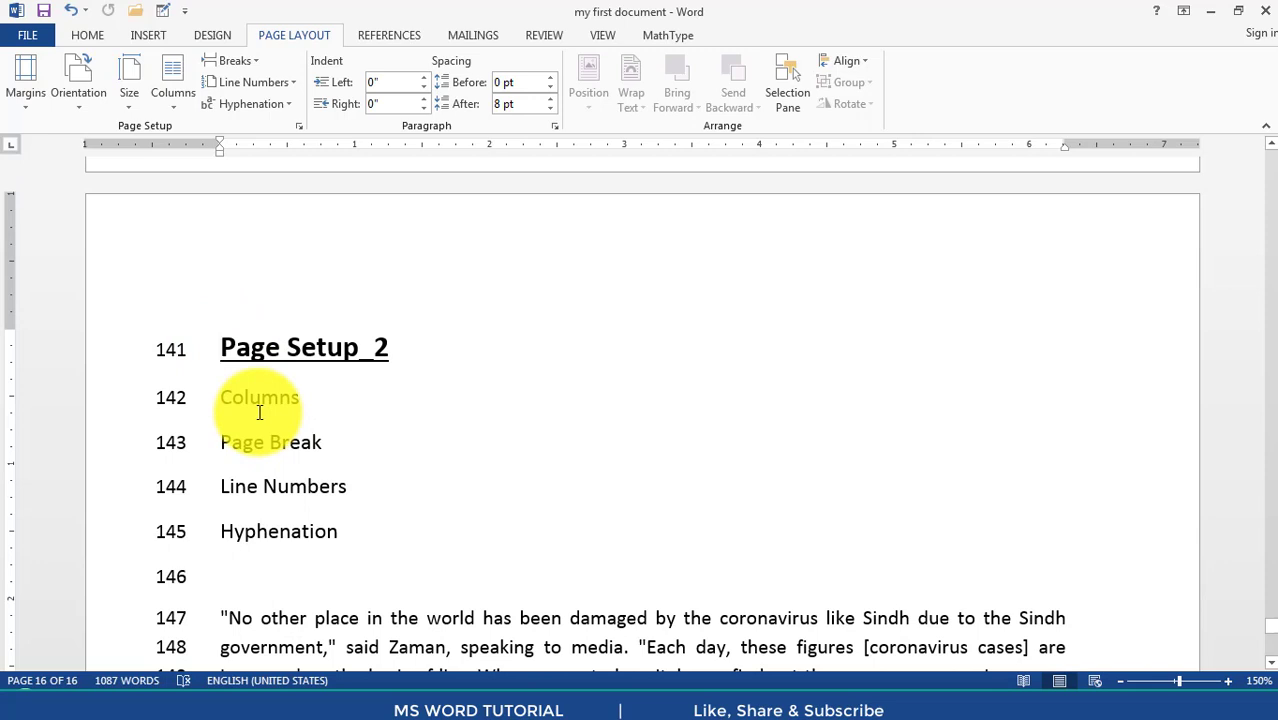
left_click(255, 86)
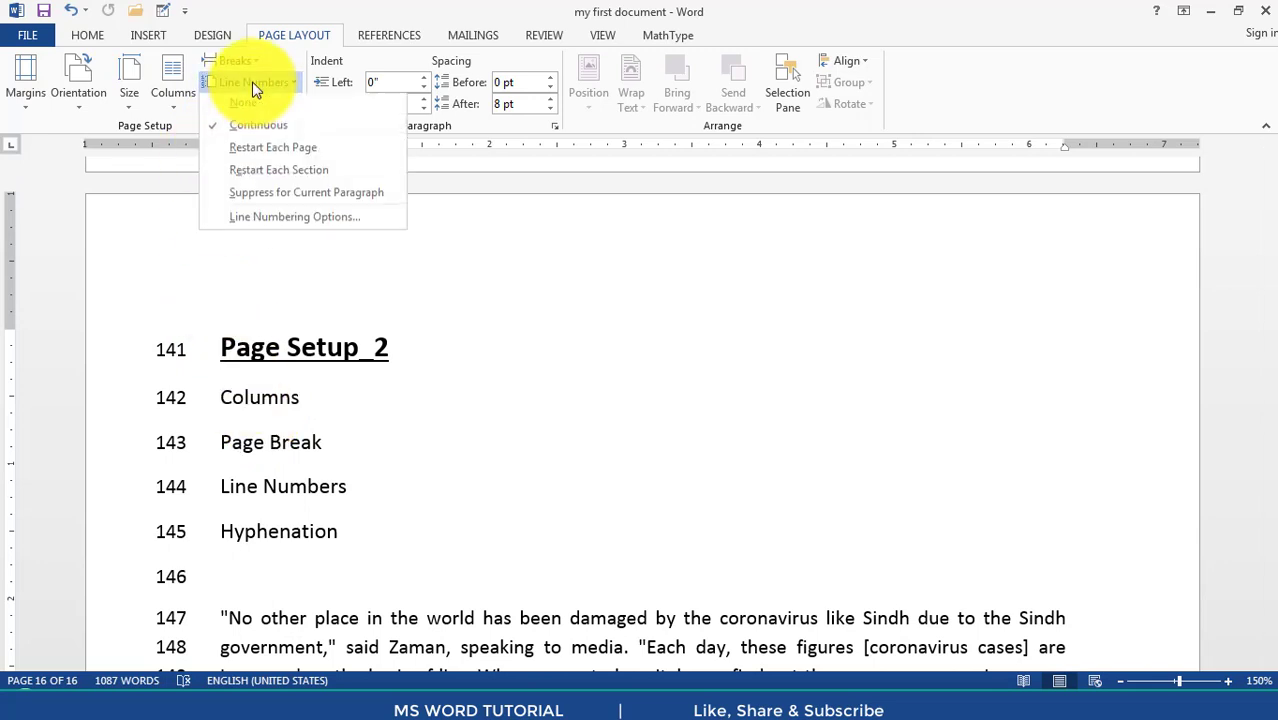
left_click(286, 155)
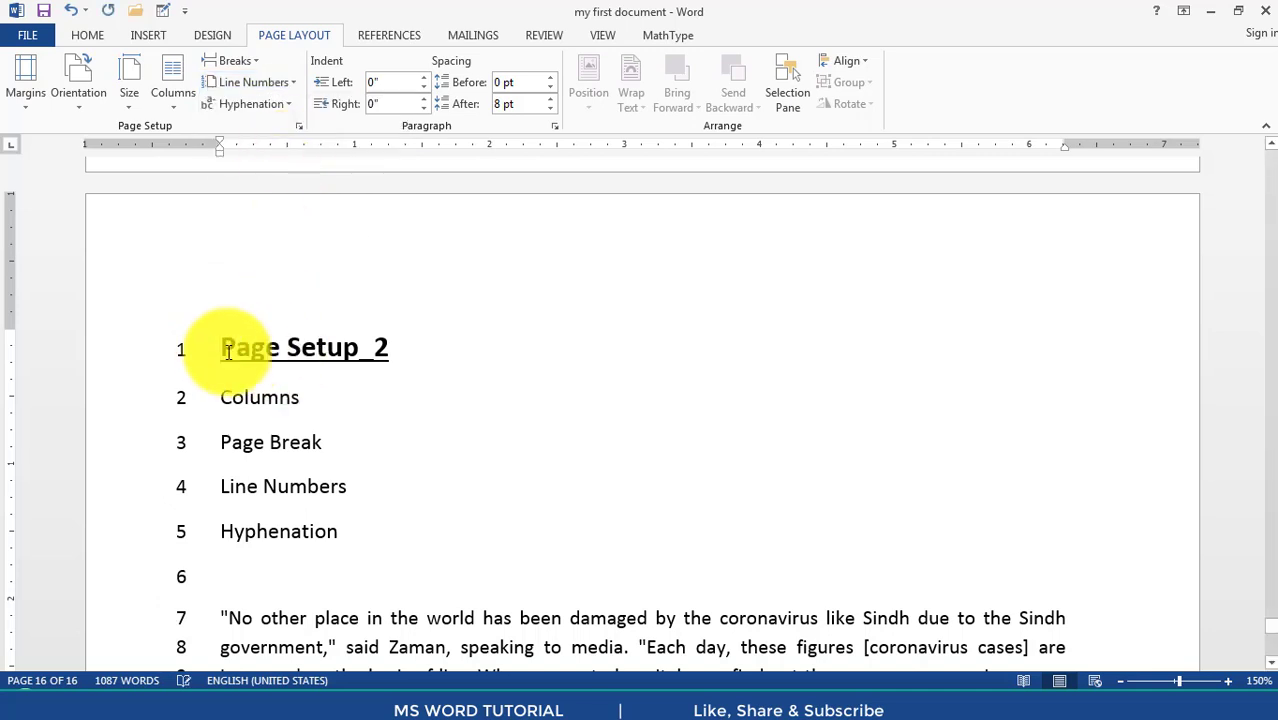
- Examine the restarted line numbering on the "Page Setup_2" page, the preceding "Page Setup" page and the article paragraphs
scroll(226, 345, "down", 1)
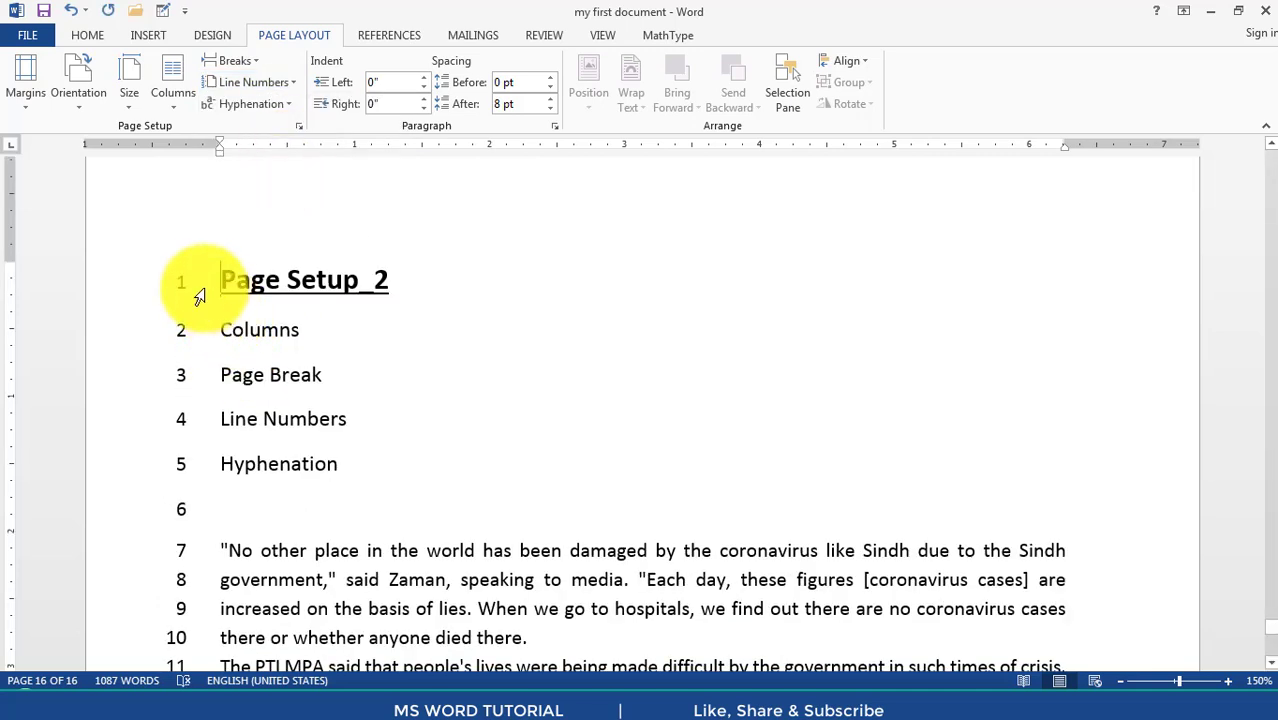
scroll(205, 277, "up", 3)
scroll(214, 271, "up", 20)
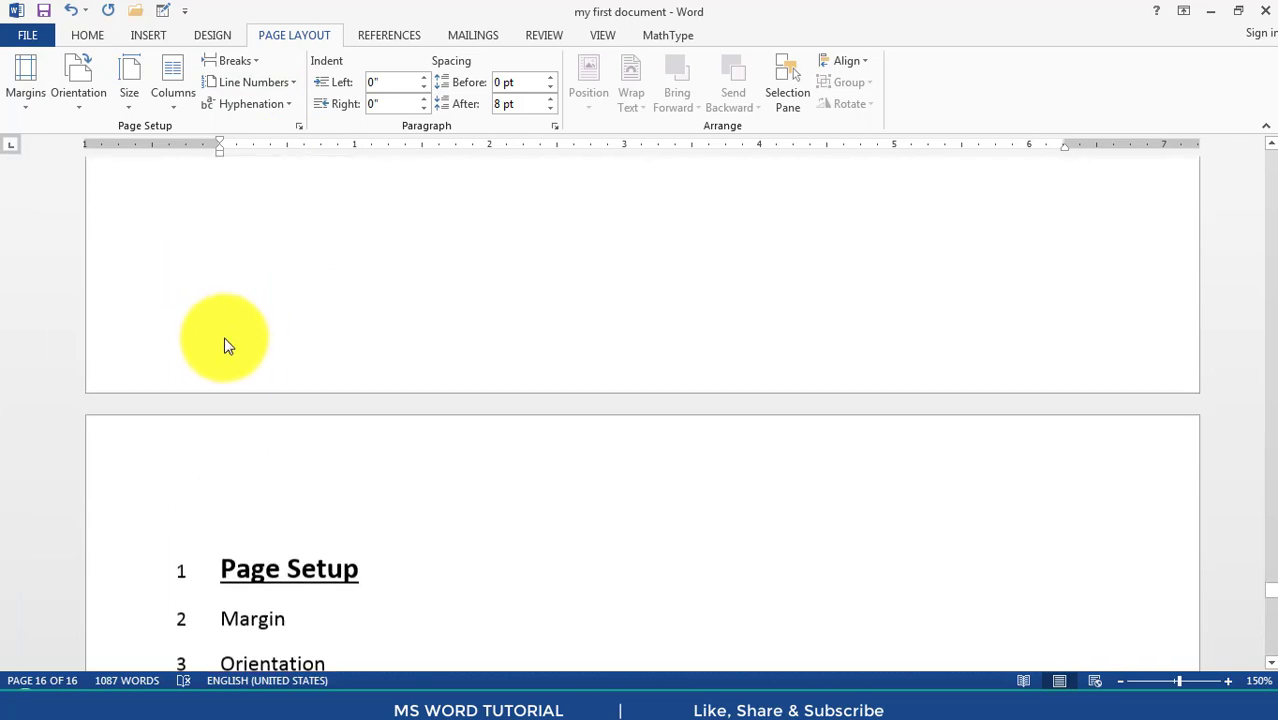
scroll(225, 345, "down", 3)
scroll(213, 430, "down", 2)
scroll(228, 313, "up", 2)
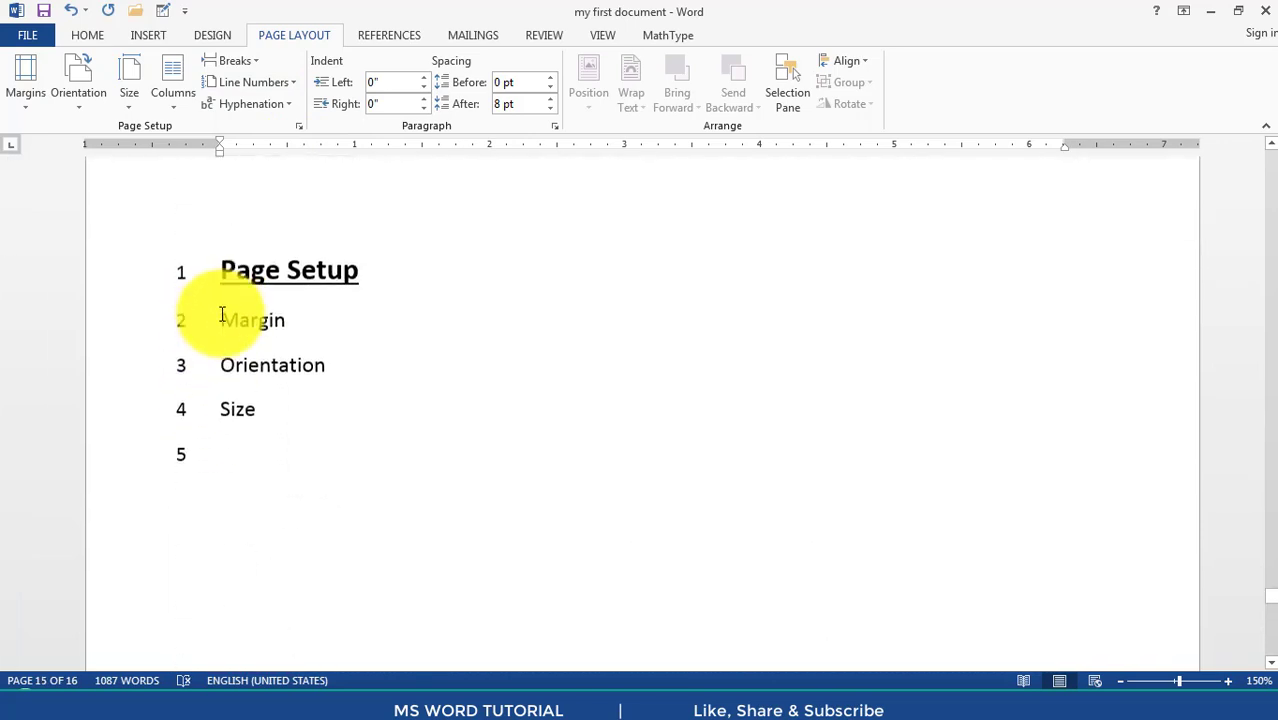
scroll(225, 300, "down", 10)
scroll(205, 362, "down", 8)
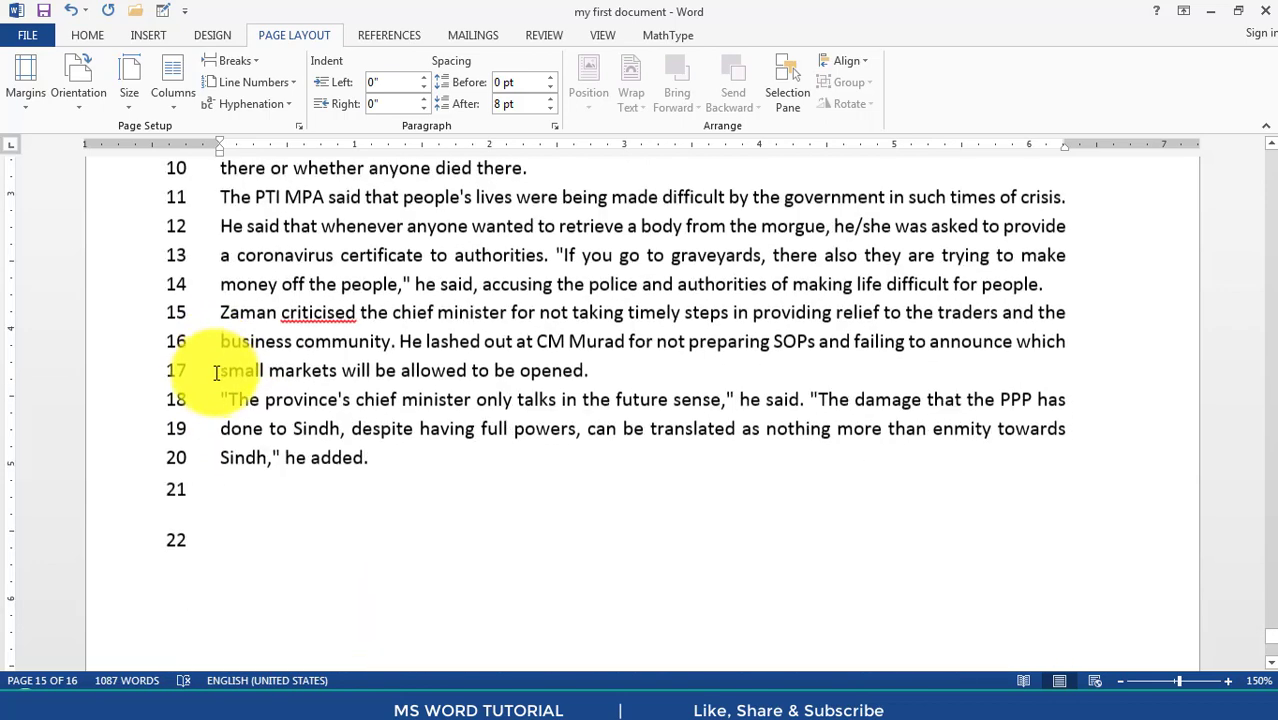
scroll(216, 370, "up", 2)
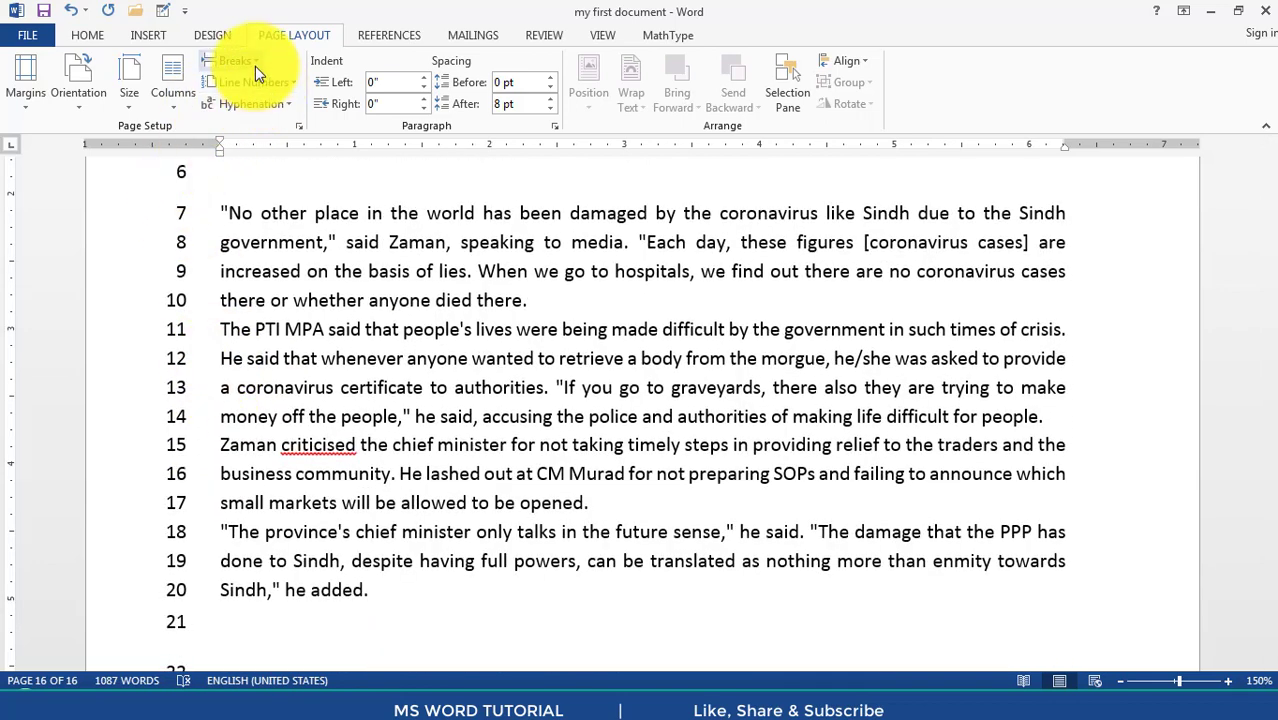
- Review the available line numbering options and return to the topic list under the "Page Setup_2" heading
left_click(280, 81)
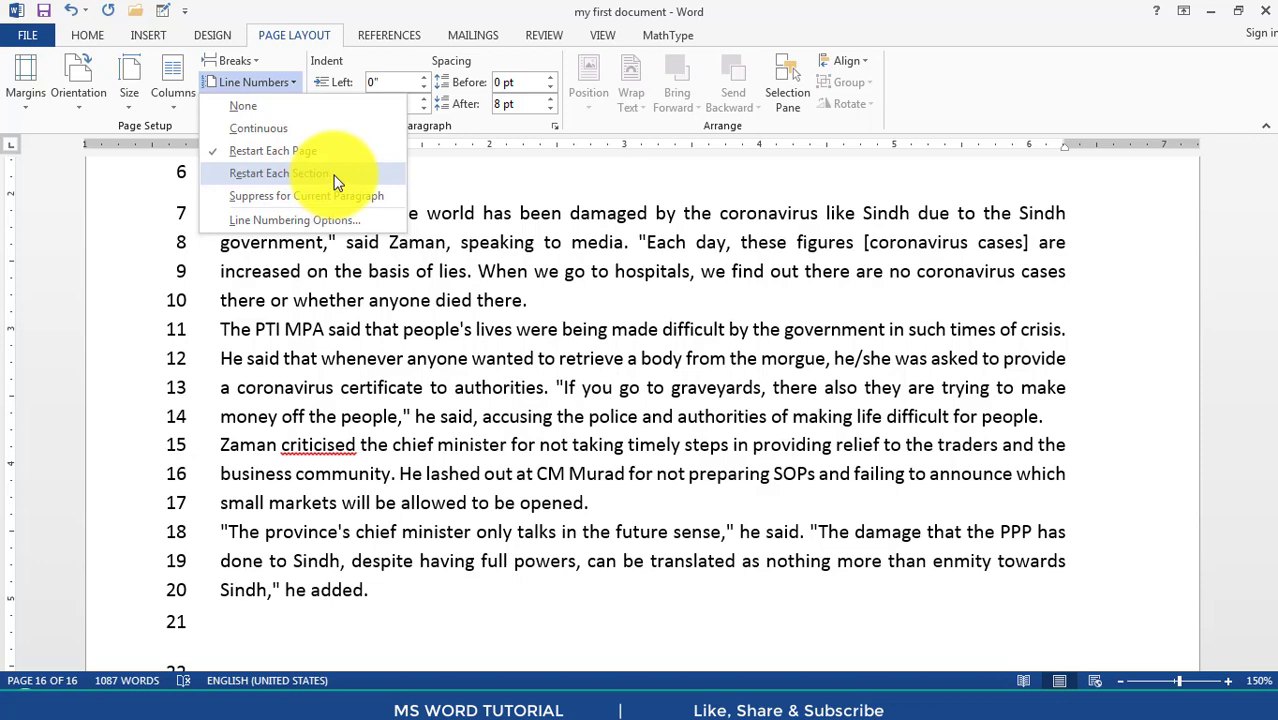
left_click(397, 245)
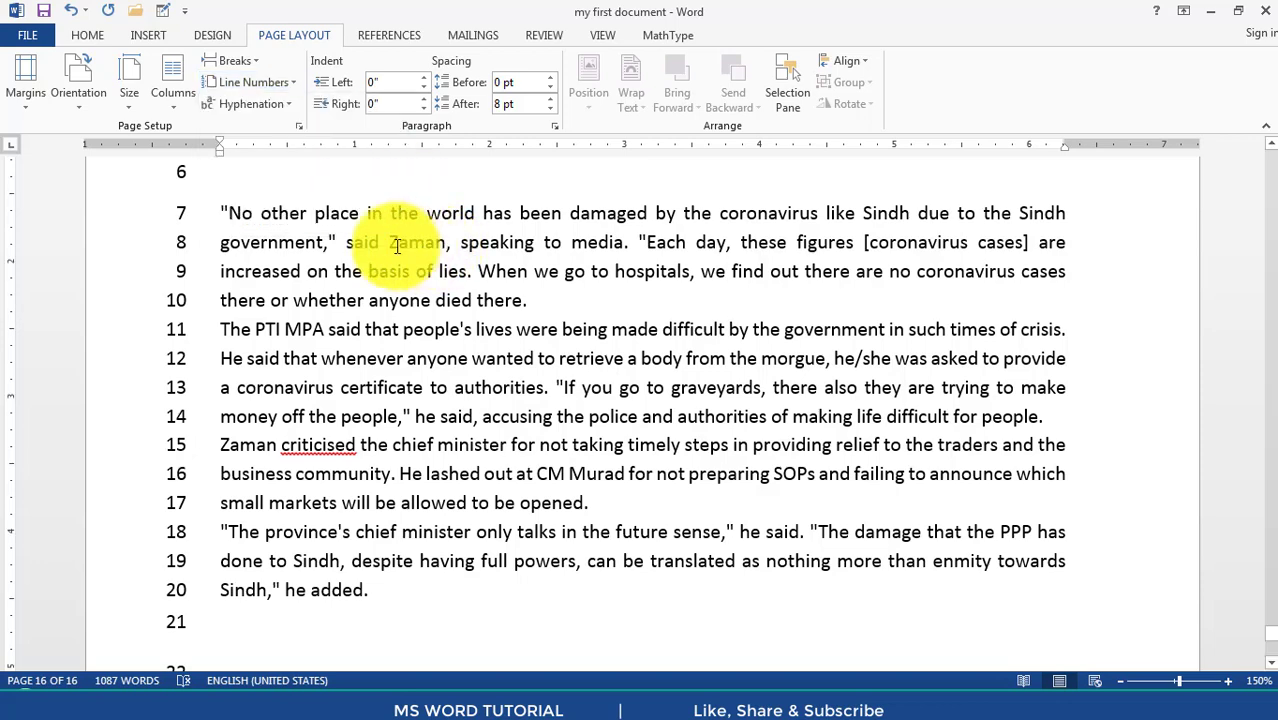
scroll(397, 245, "up", 5)
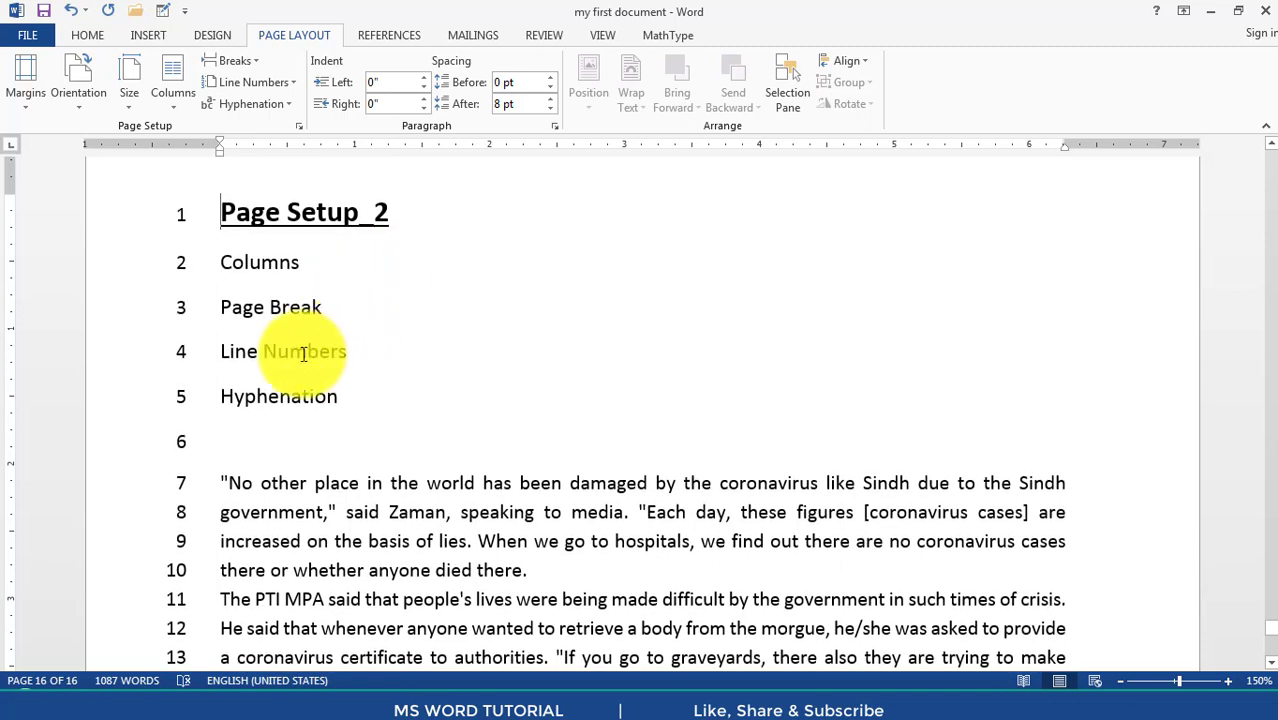
left_click(157, 357)
left_click(270, 400)
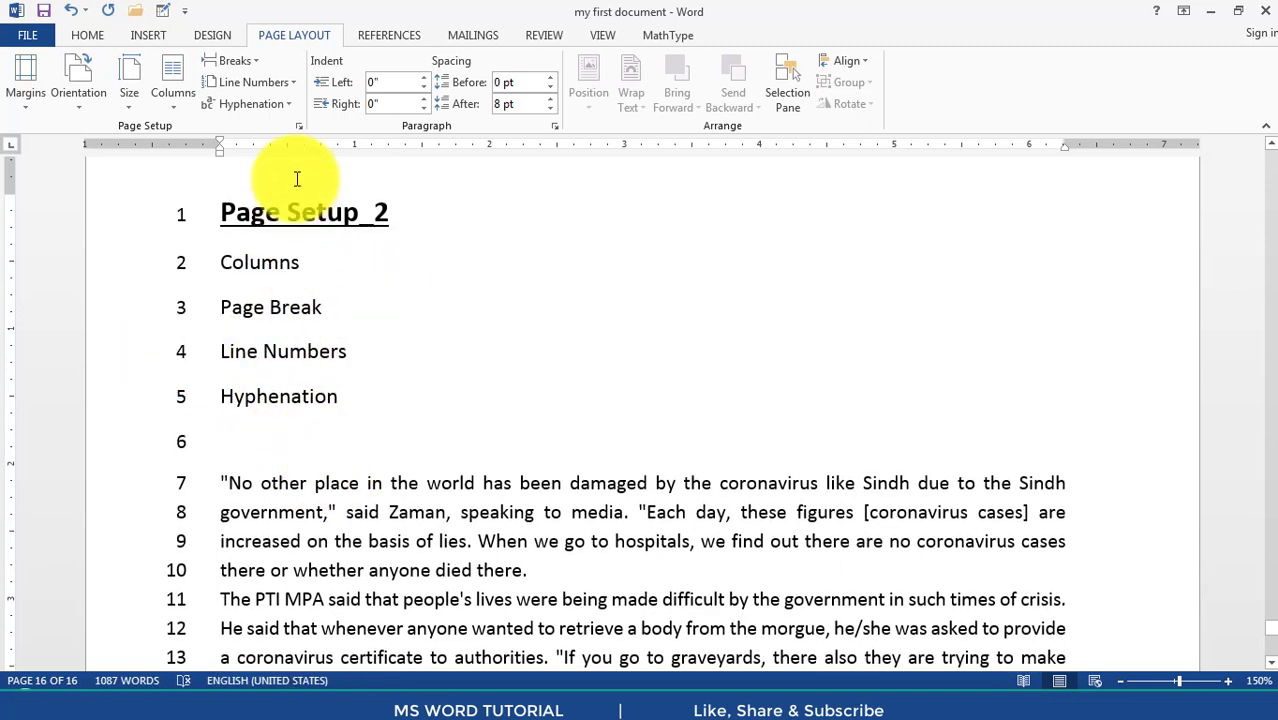
- Turn on automatic hyphenation with the article paragraph beginning "No other place in the world" selected
left_click(288, 104)
left_click(286, 103)
scroll(490, 470, "down", 1)
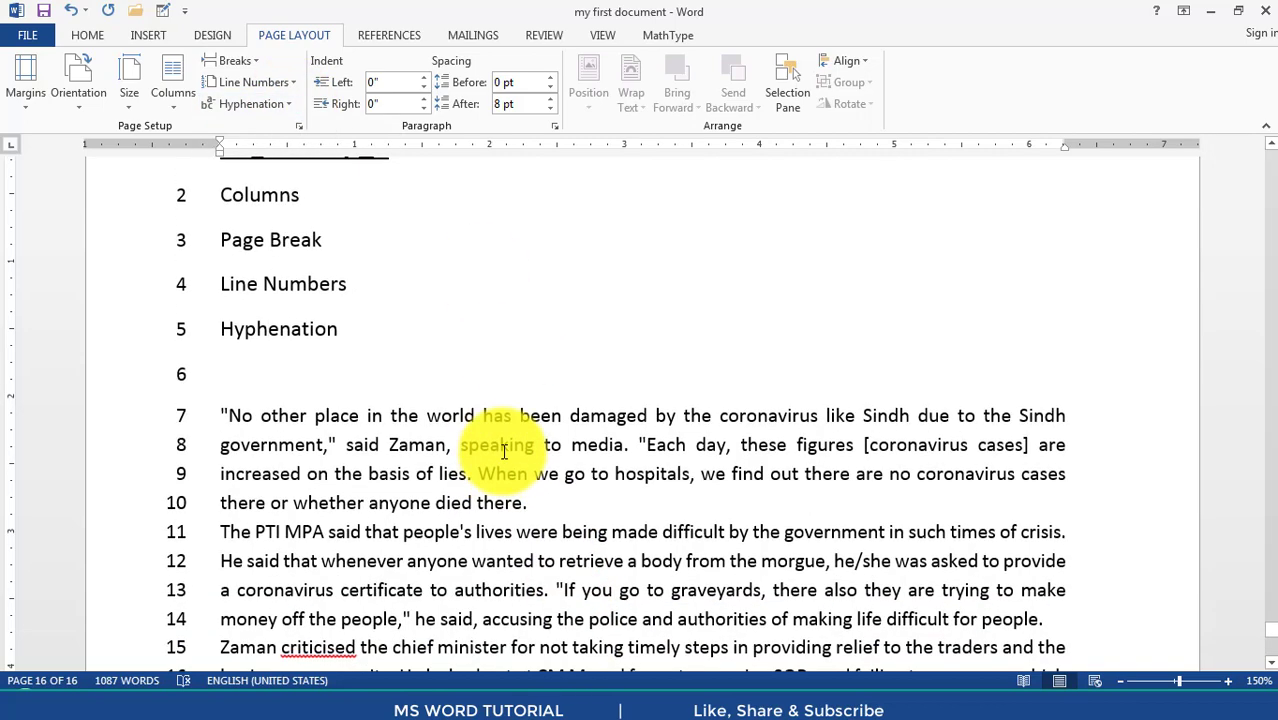
triple_click(504, 450)
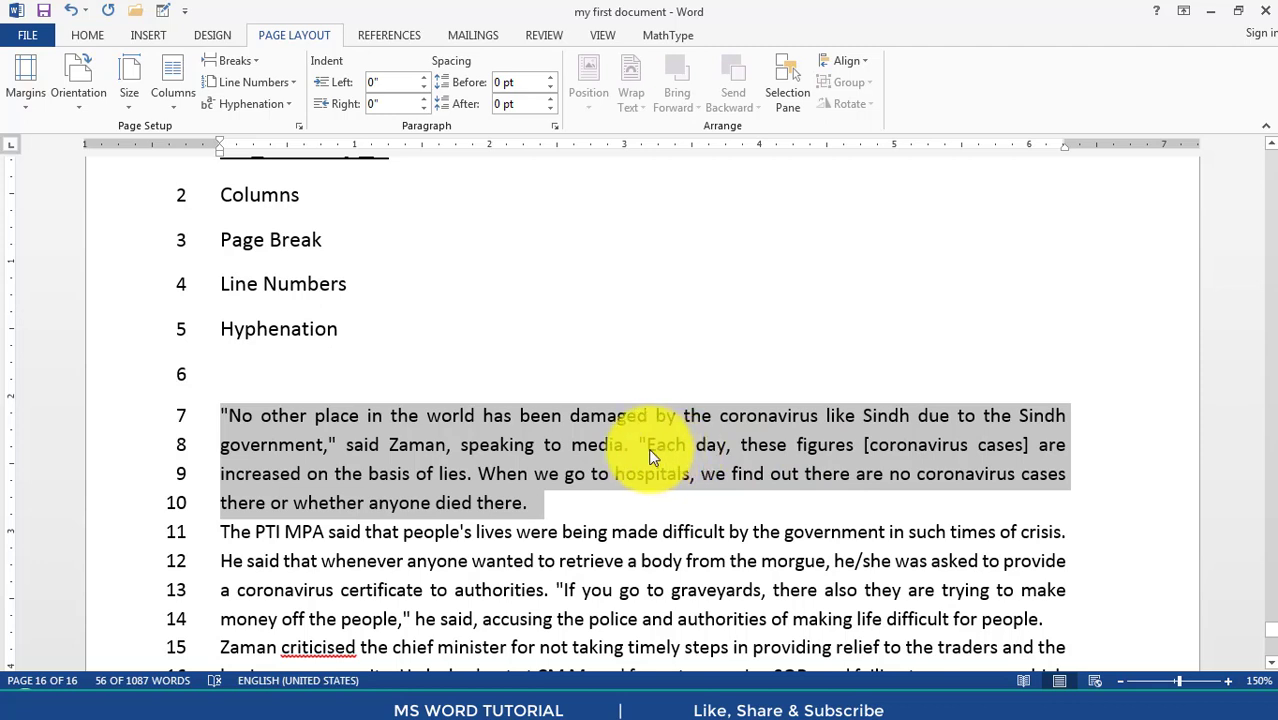
left_click(499, 442)
double_click(497, 442)
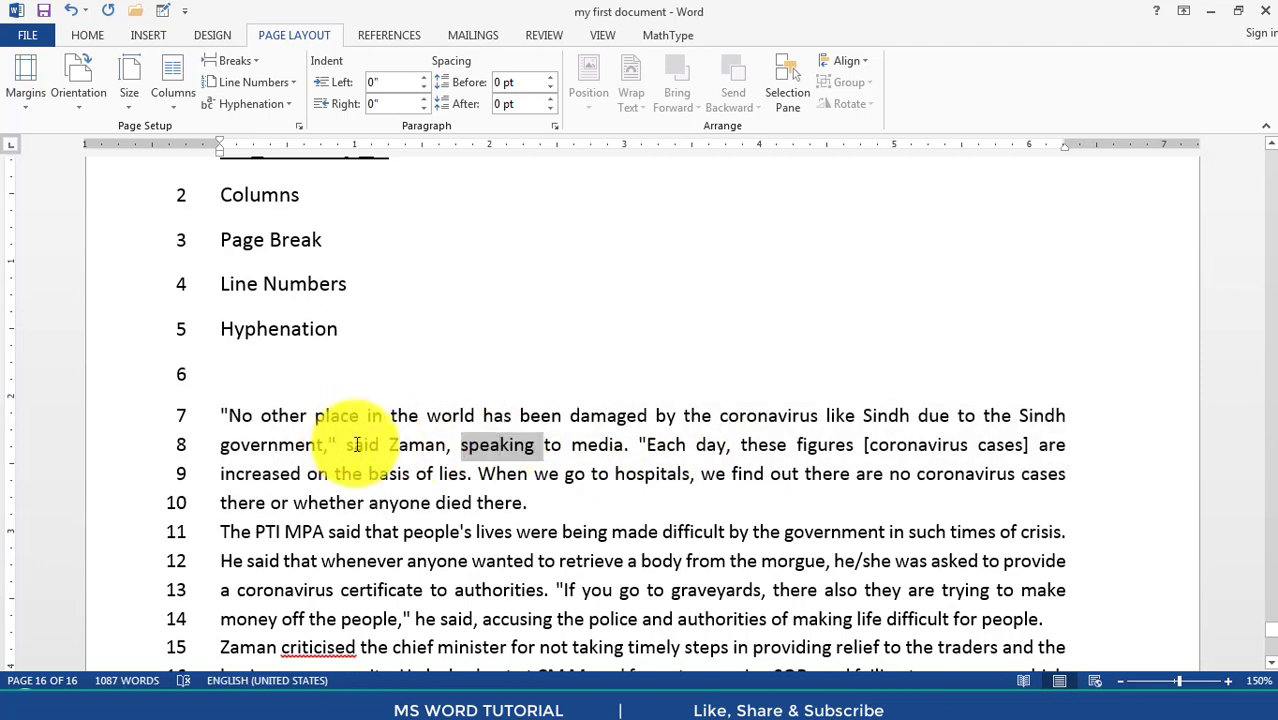
triple_click(391, 442)
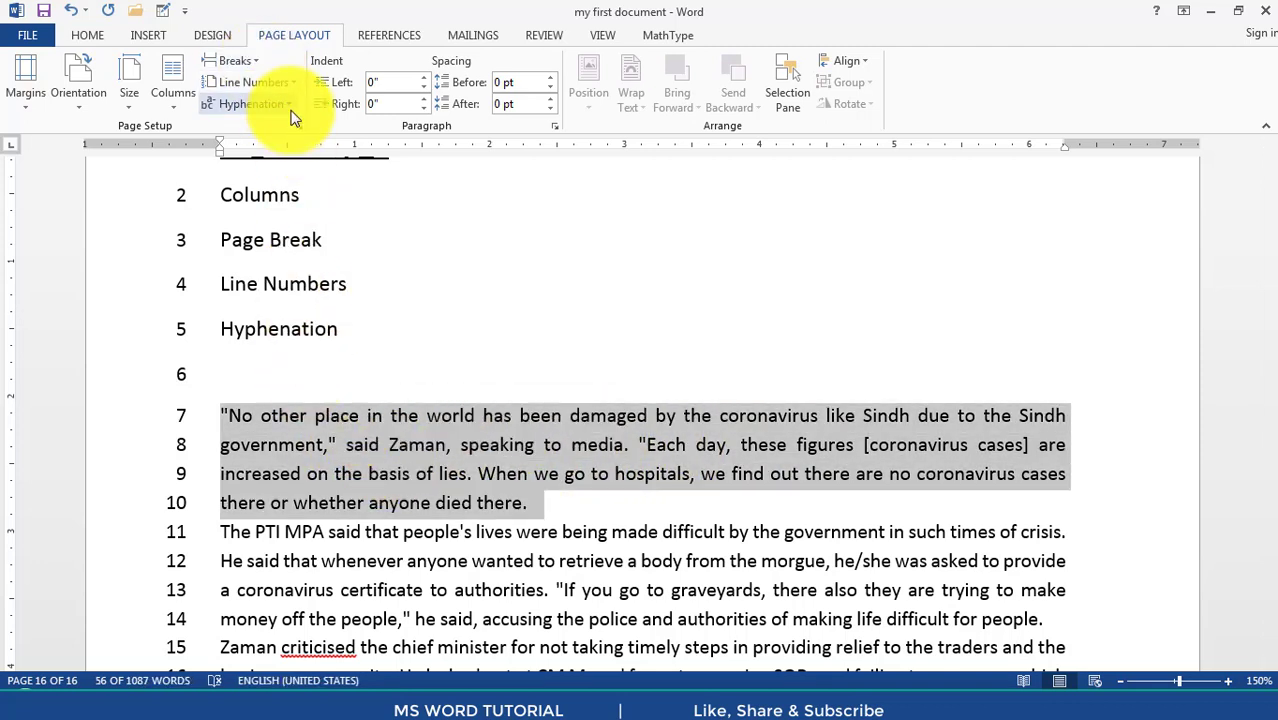
left_click(258, 104)
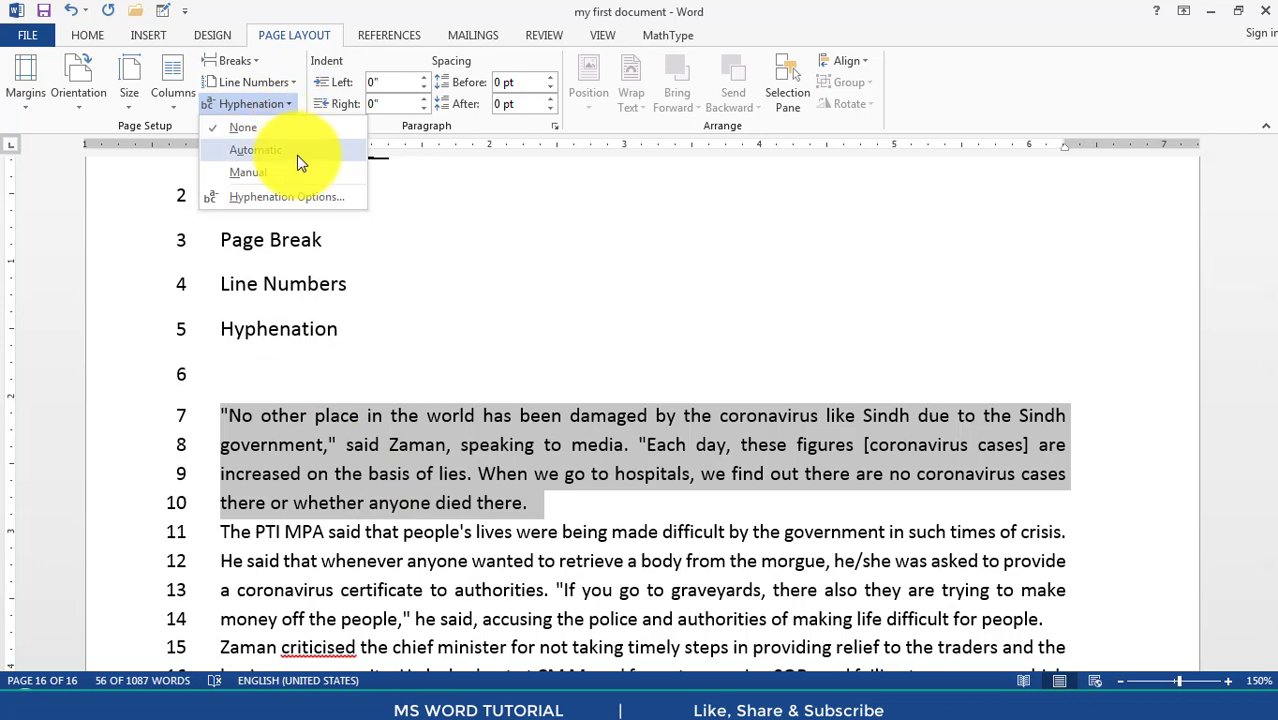
left_click(297, 158)
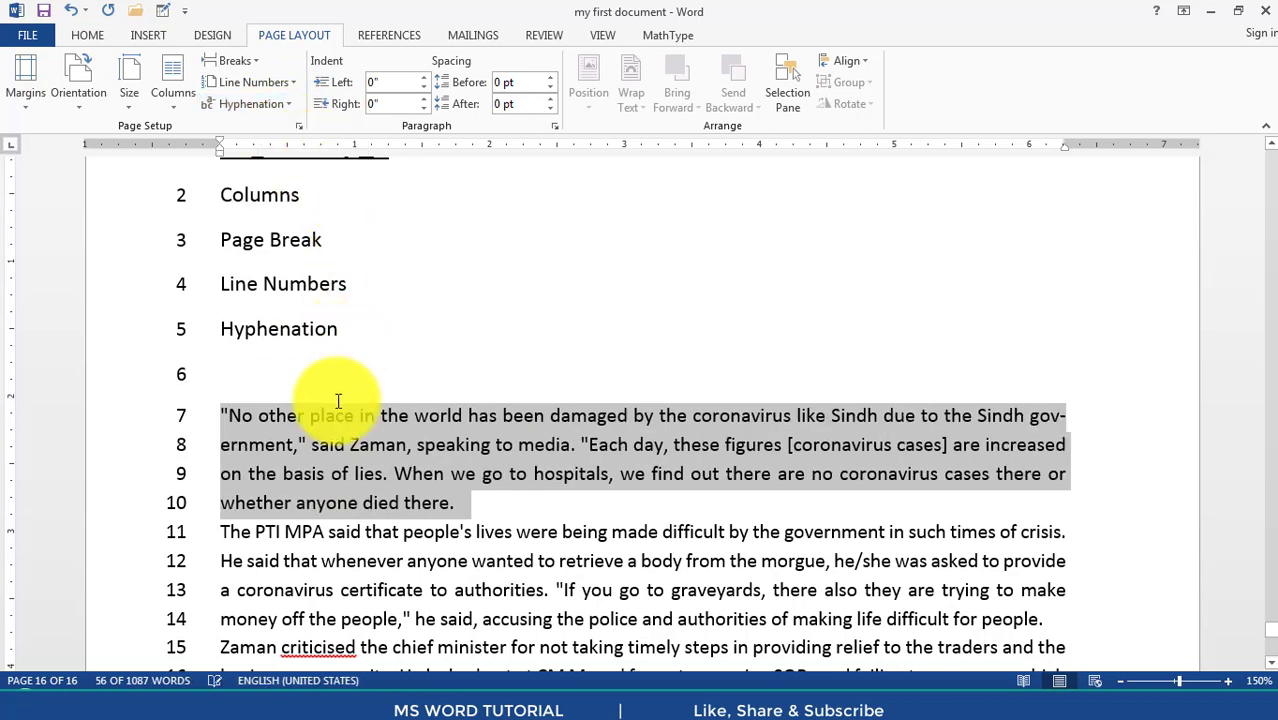
- Examine the line endings of the article paragraphs for hyphenated words, and return to the "Page Setup_2" list
left_click(1040, 418)
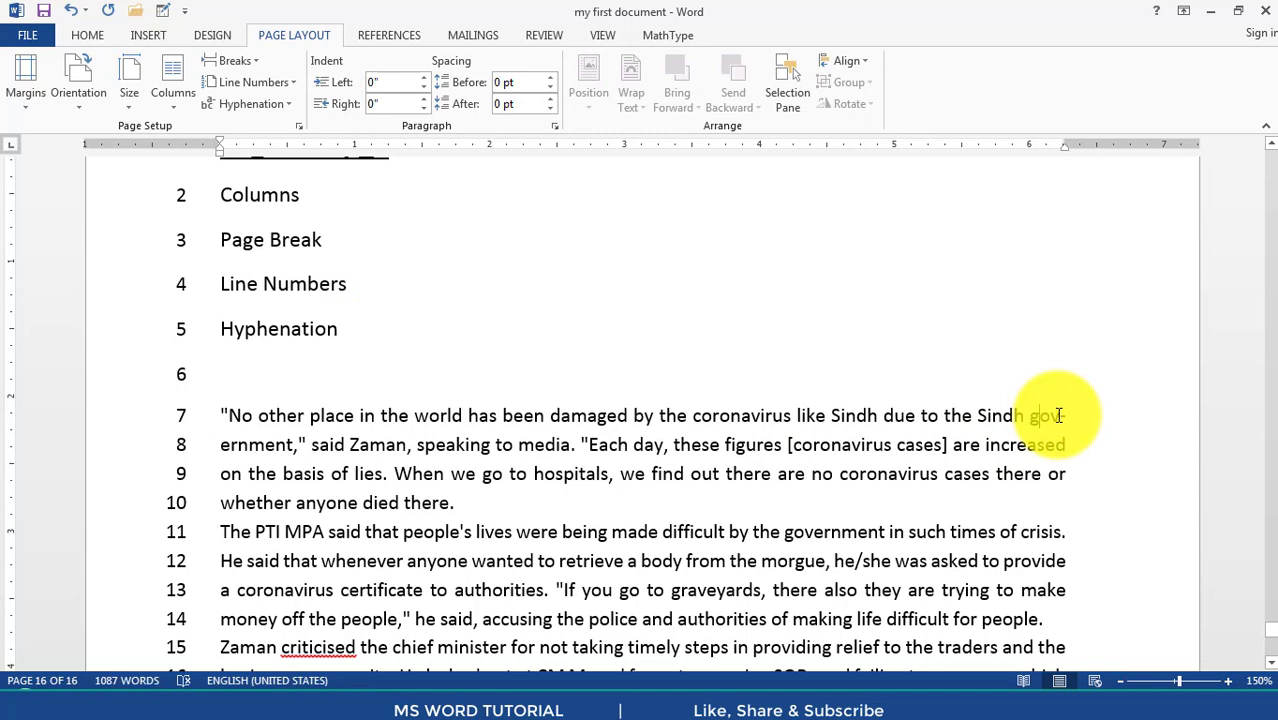
double_click(247, 442)
scroll(351, 474, "down", 1)
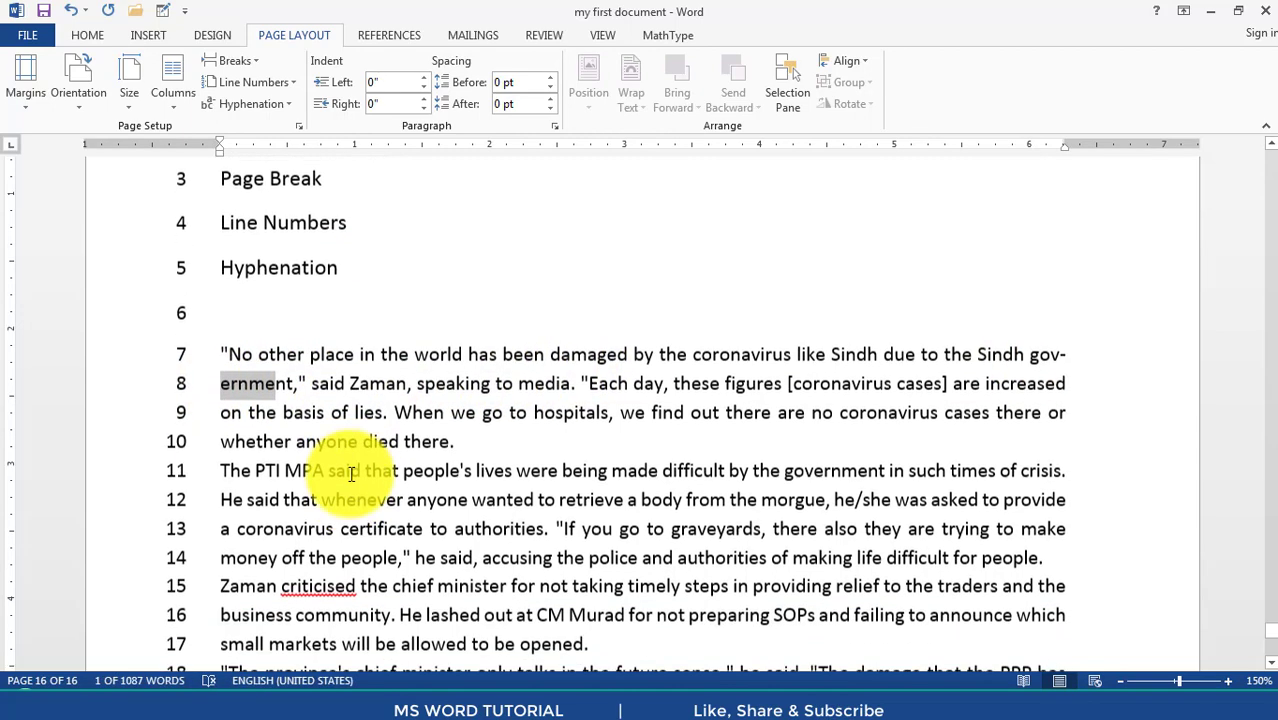
triple_click(351, 474)
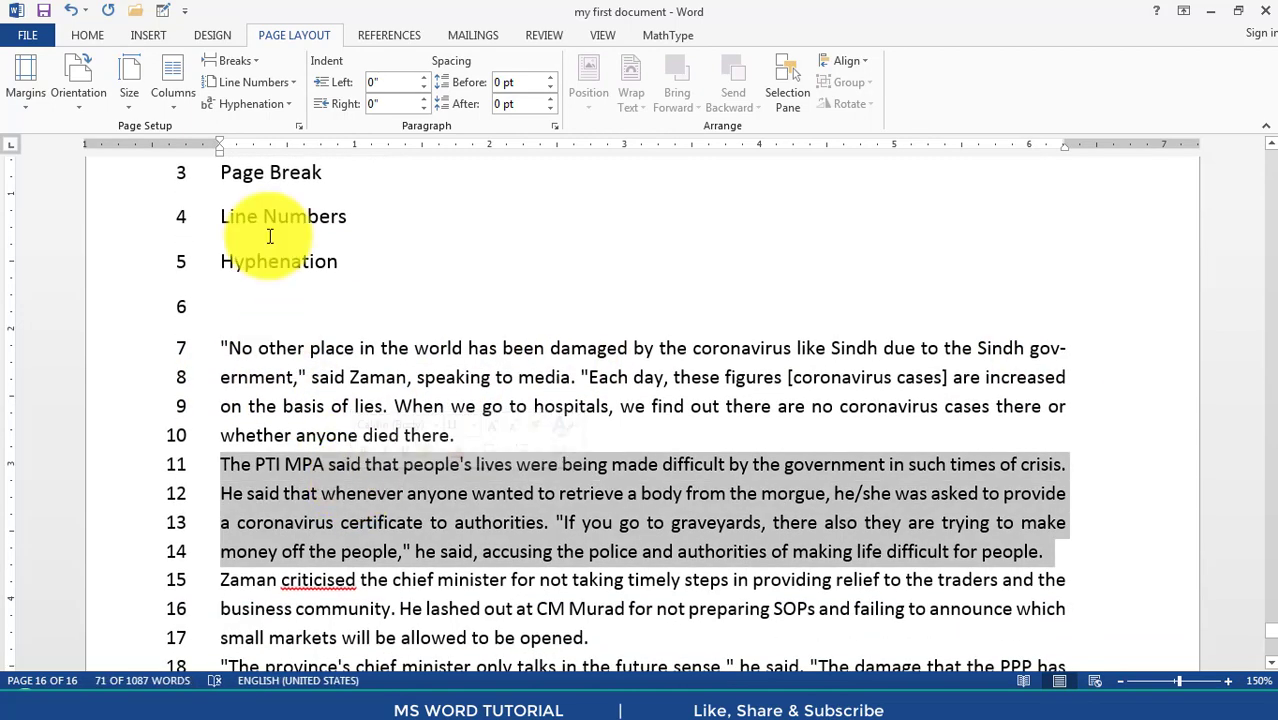
left_click(271, 156)
scroll(697, 462, "down", 2)
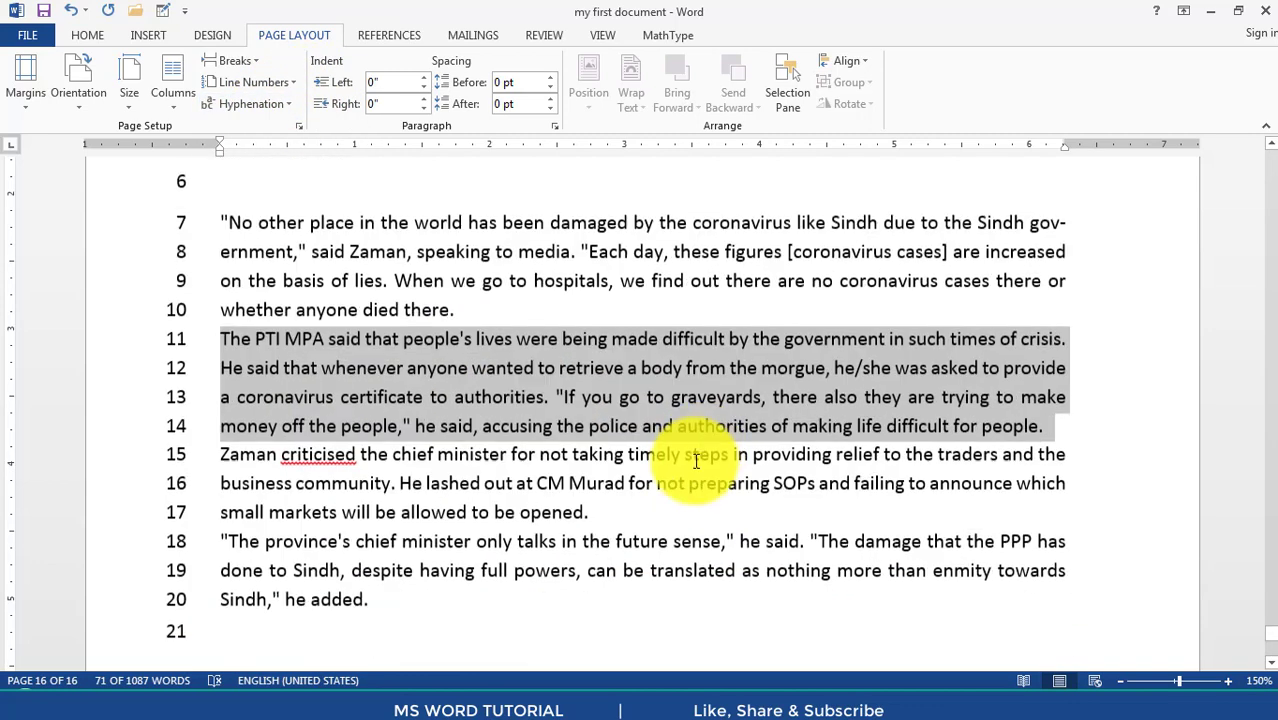
triple_click(720, 560)
left_click(493, 378)
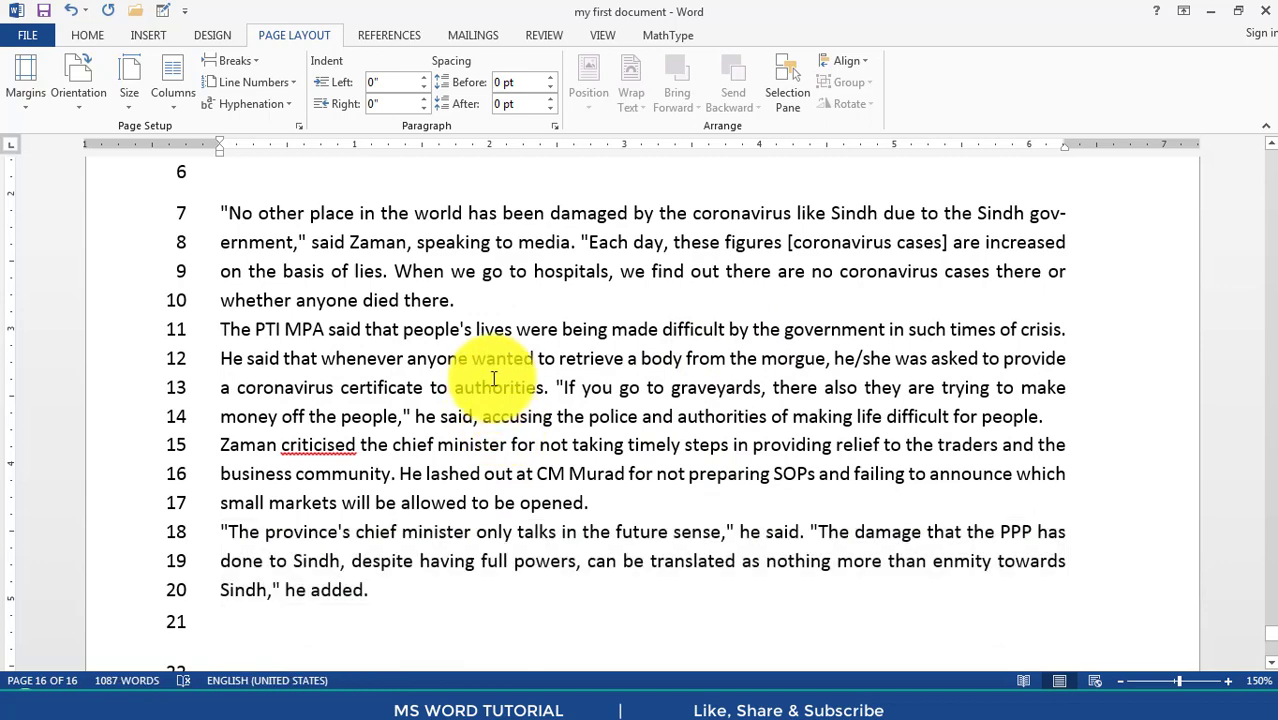
scroll(560, 330, "up", 1)
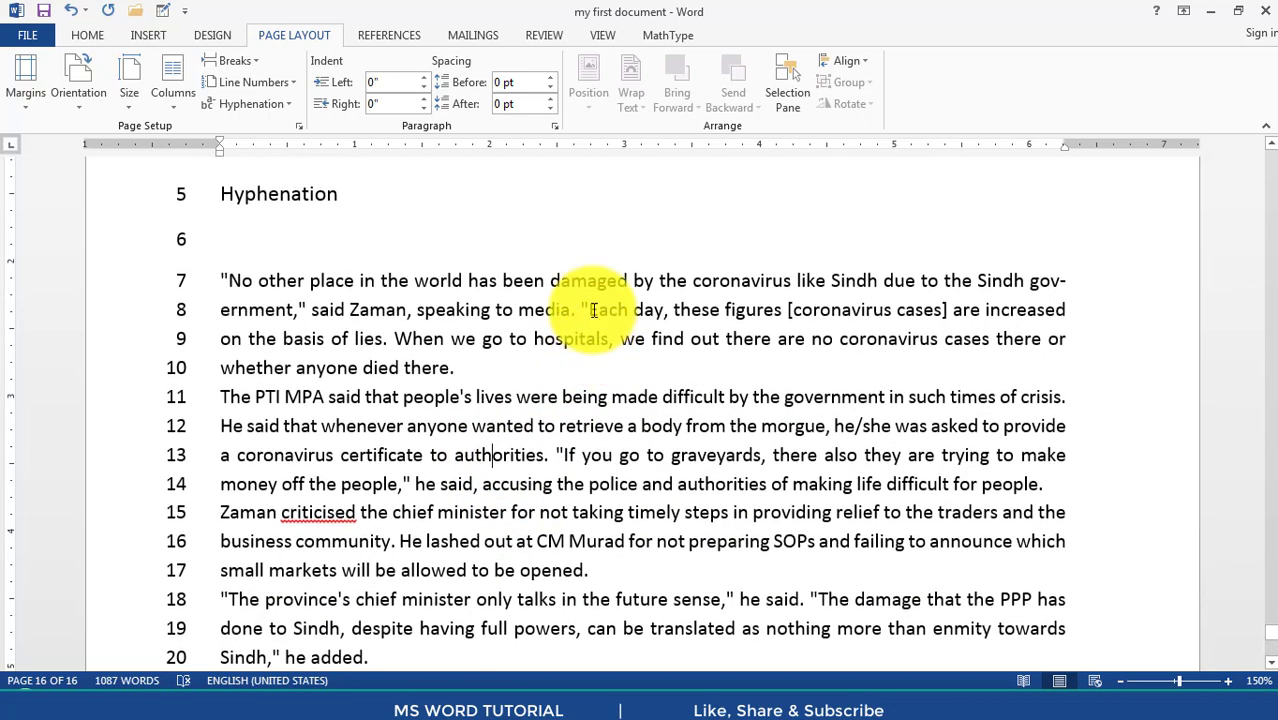
left_click(592, 310)
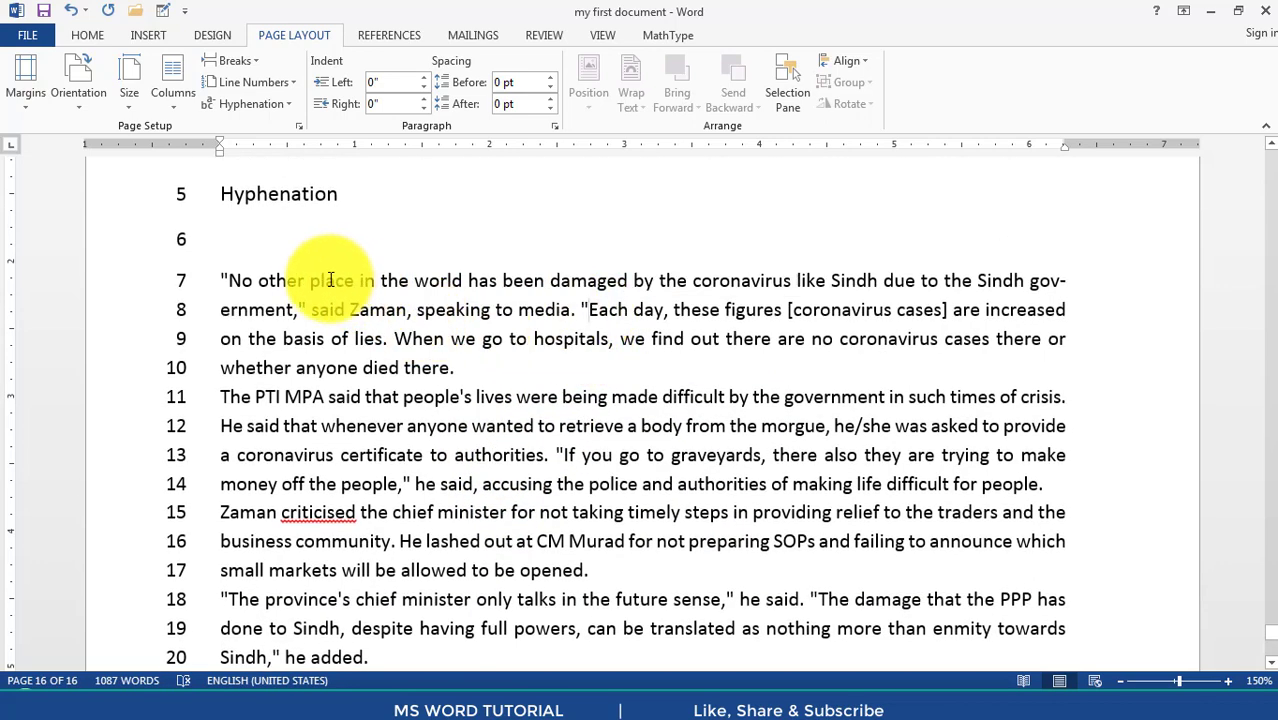
scroll(328, 278, "up", 1)
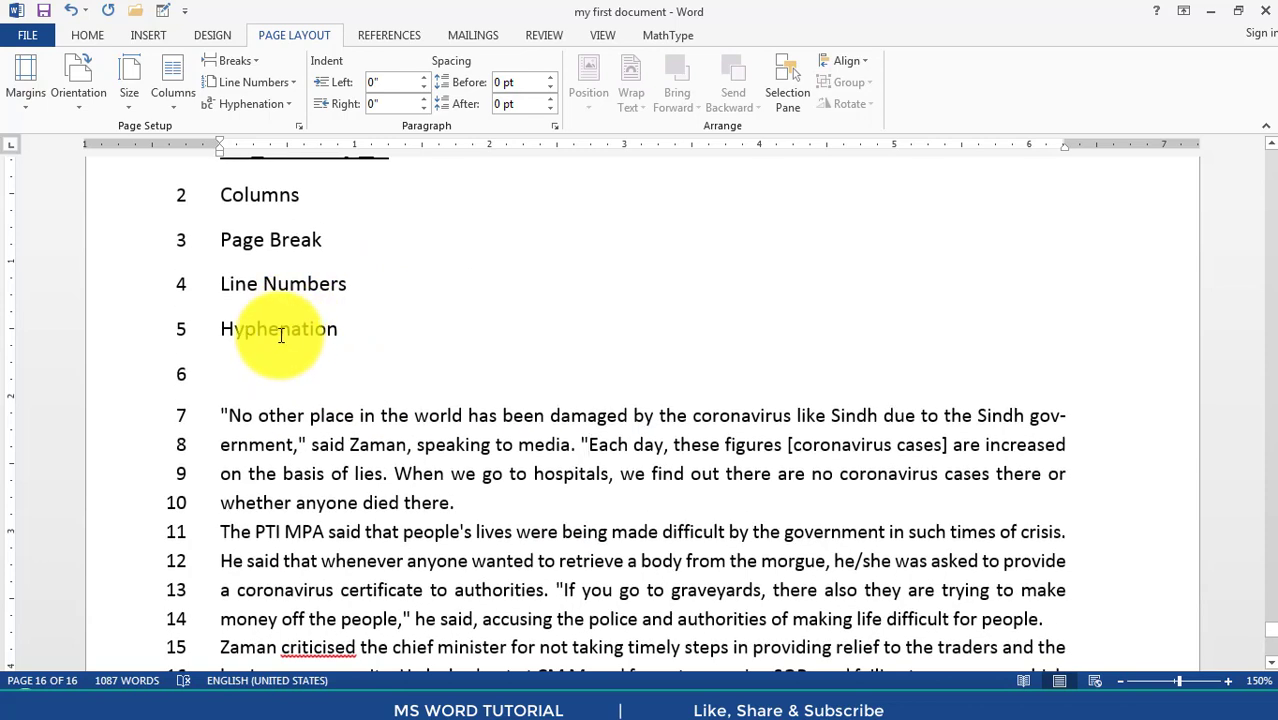
scroll(280, 340, "up", 1)
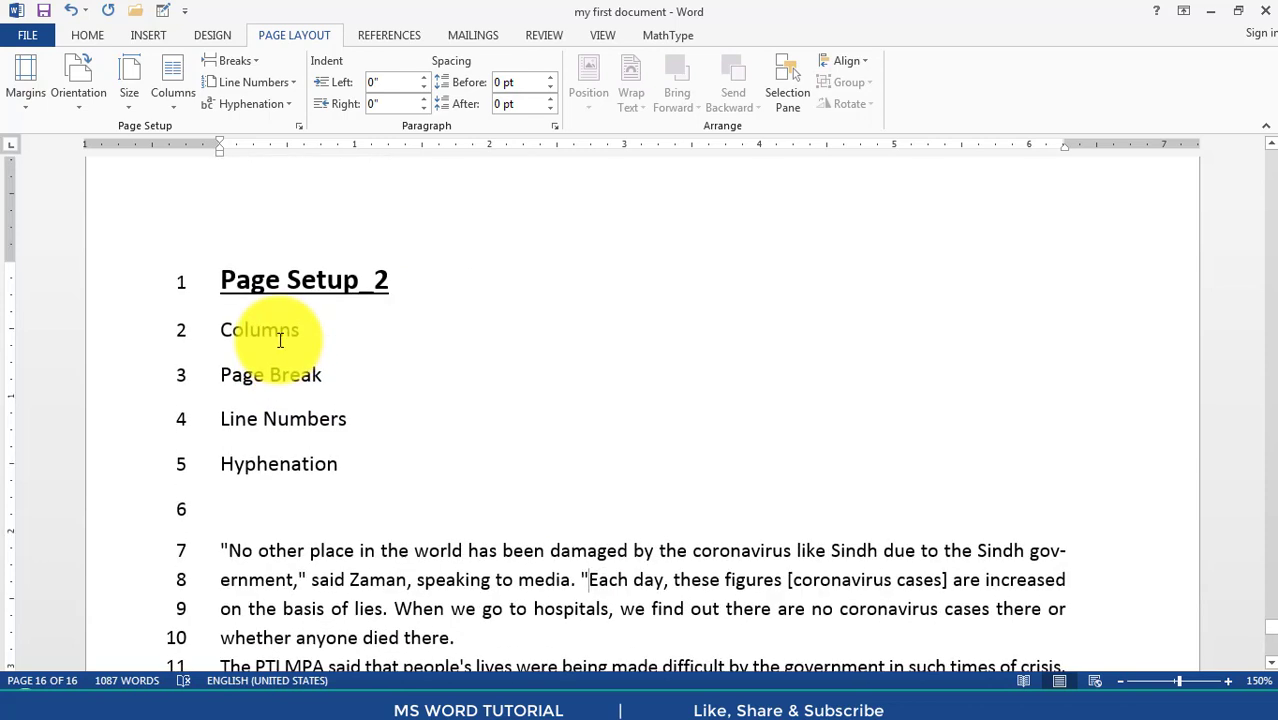